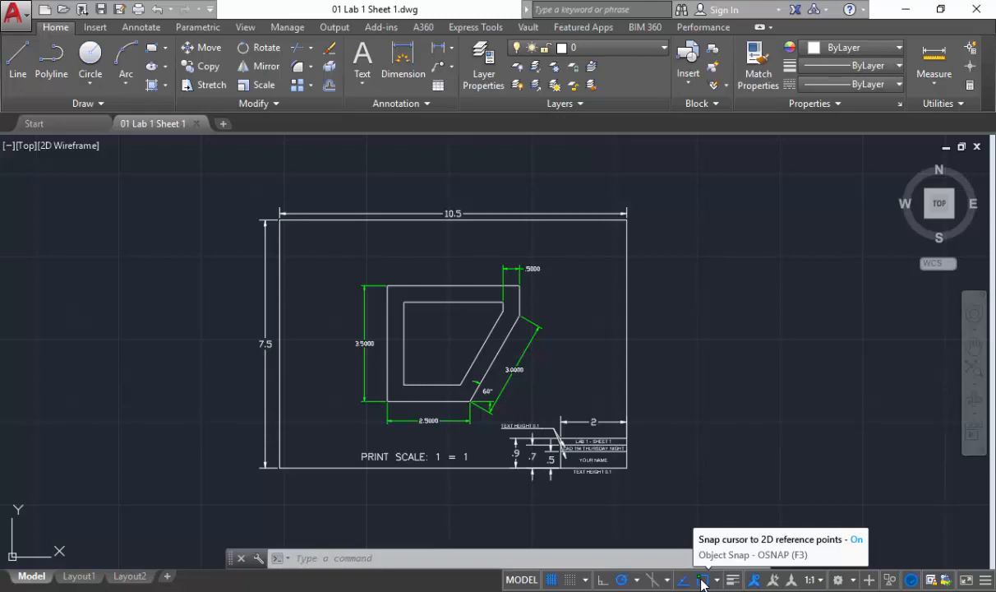
- Draw a horizontal line 2.5 units long in the empty space beside the sheet border and end the command
{"action": "right_click", "coordinate": [703, 579]}
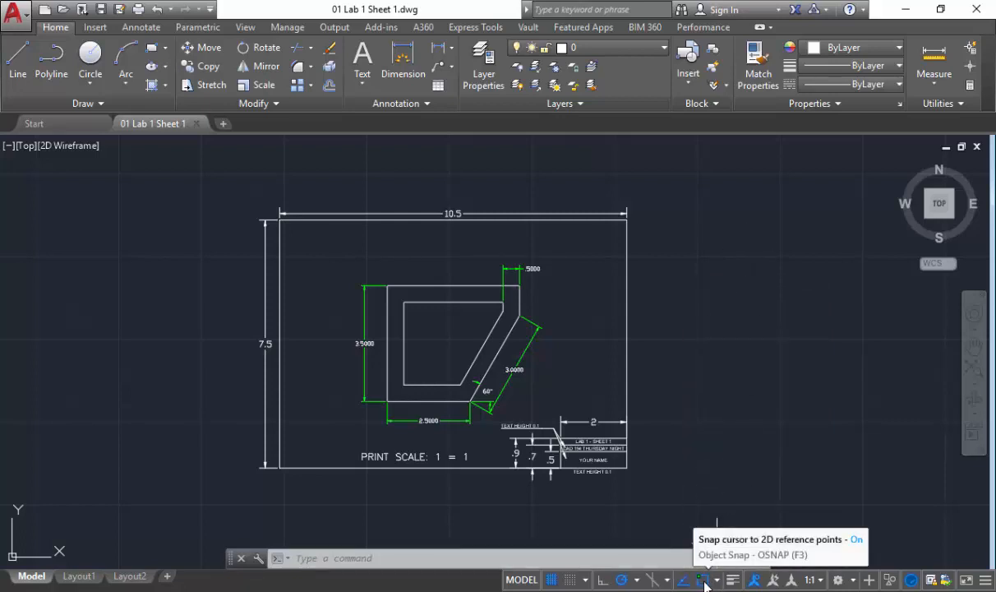
{"action": "left_click", "coordinate": [16, 64]}
{"action": "scroll", "coordinate": [409, 422], "scroll_direction": "up", "scroll_amount": 5}
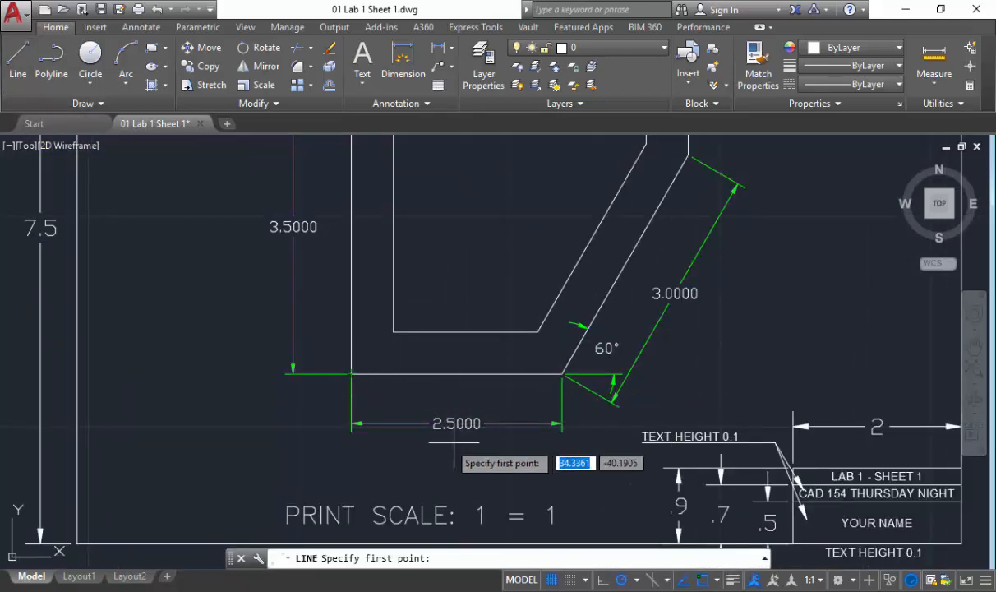
{"action": "scroll", "coordinate": [493, 450], "scroll_direction": "down", "scroll_amount": 5}
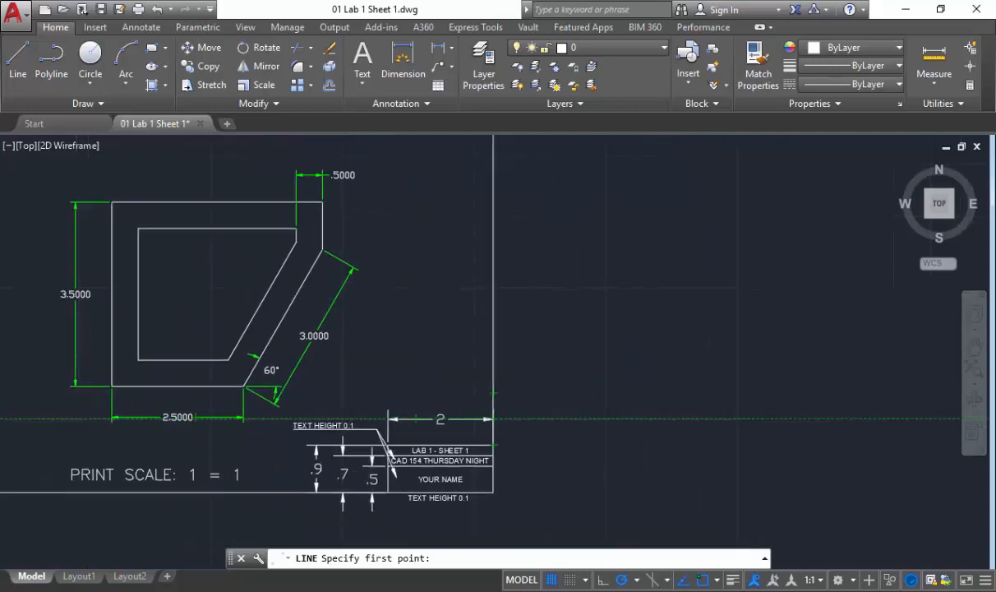
{"action": "scroll", "coordinate": [418, 418], "scroll_direction": "down", "scroll_amount": 2}
{"action": "left_click", "coordinate": [507, 403]}
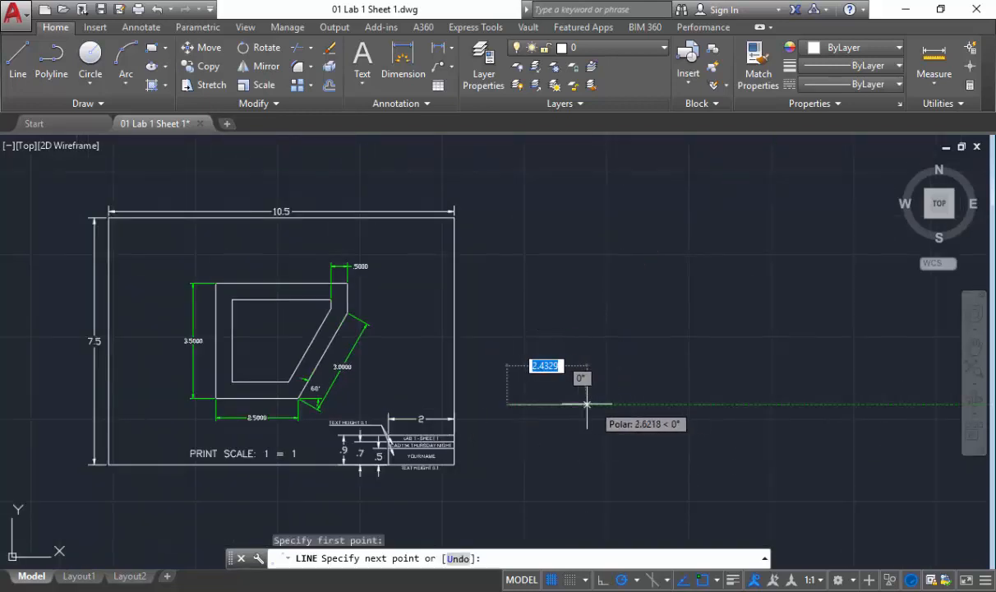
{"action": "scroll", "coordinate": [557, 404], "scroll_direction": "up", "scroll_amount": 2}
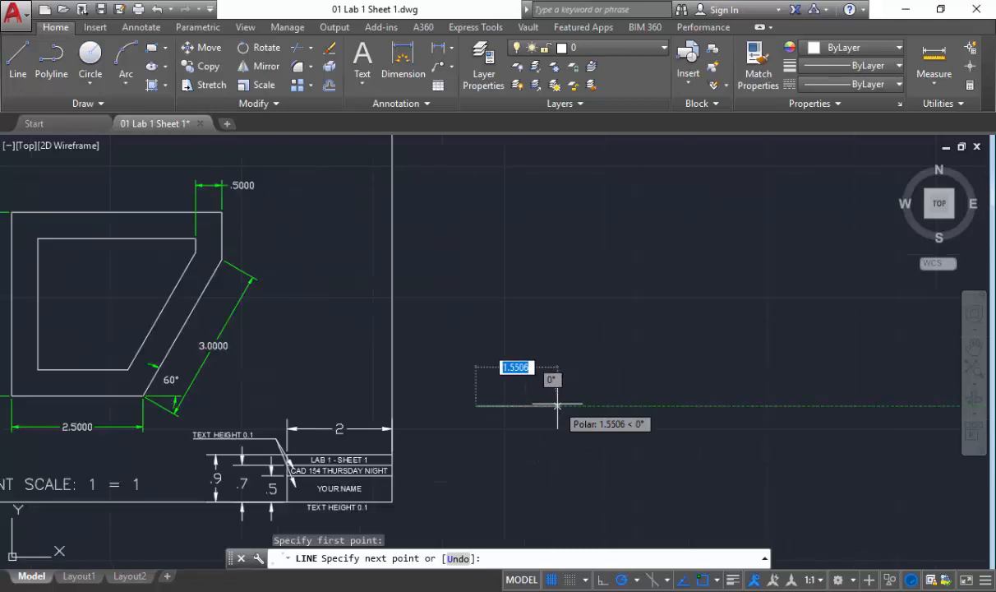
{"action": "middle_click_drag", "start_coordinate": [577, 402], "coordinate": [659, 413]}
{"action": "type", "text": "2.5"}
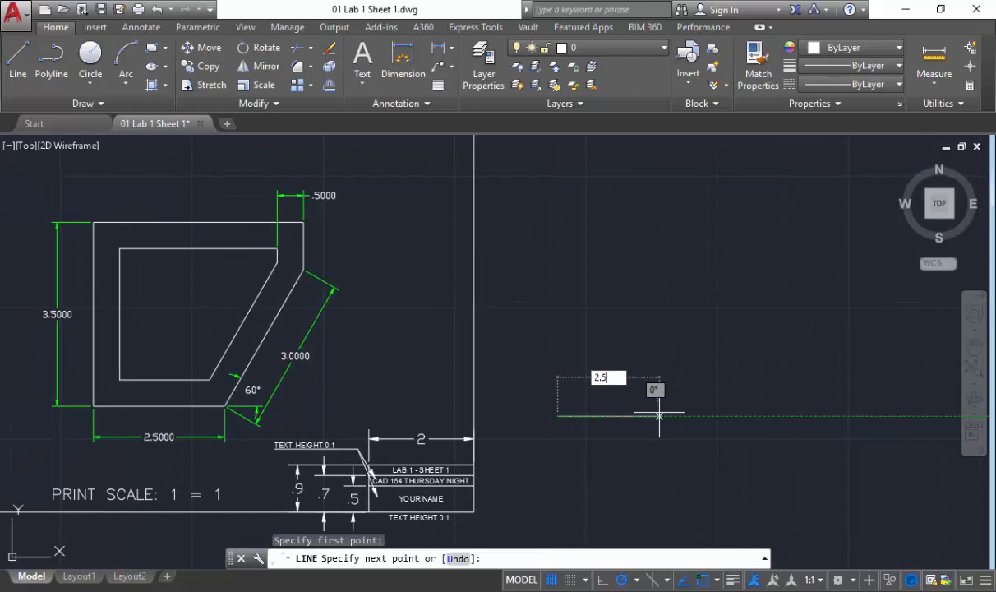
{"action": "key", "text": "Return"}
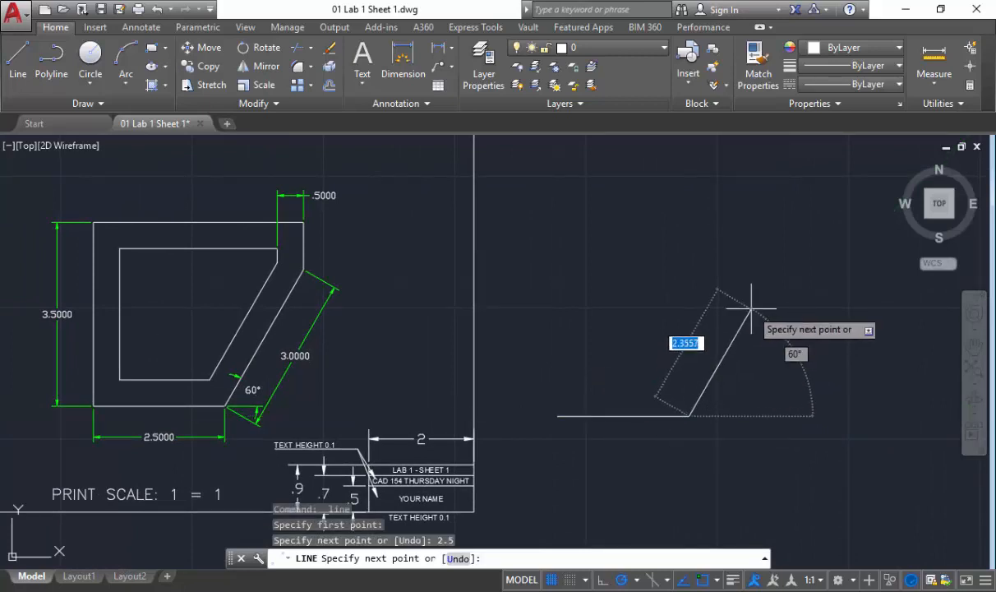
{"action": "key", "text": "Escape"}
- Place a multiline text note above the new line, with "@ Distance < Angle" as its first line
{"action": "scroll", "coordinate": [246, 400], "scroll_direction": "up", "scroll_amount": 2}
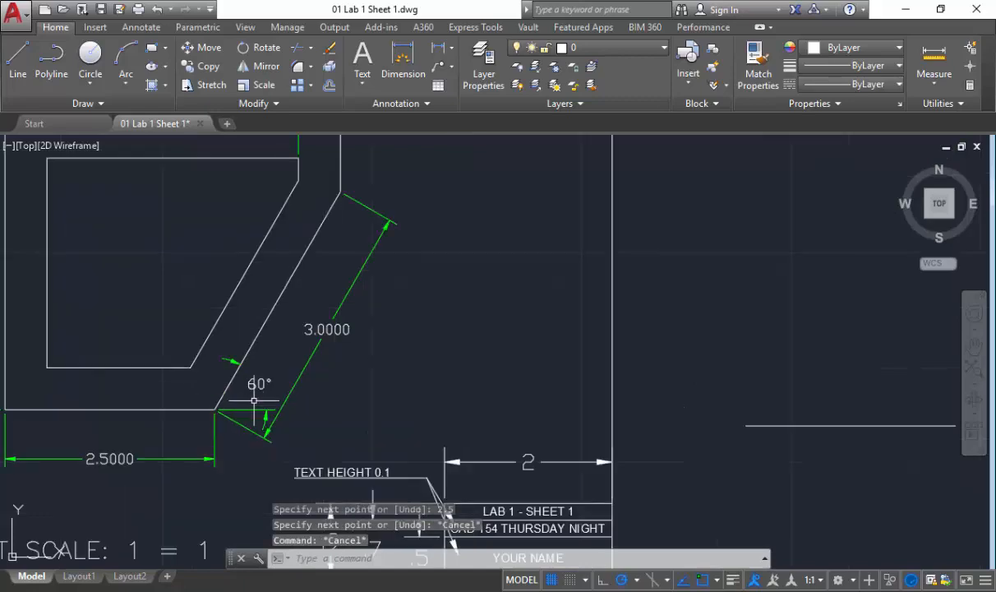
{"action": "scroll", "coordinate": [251, 400], "scroll_direction": "down", "scroll_amount": 6}
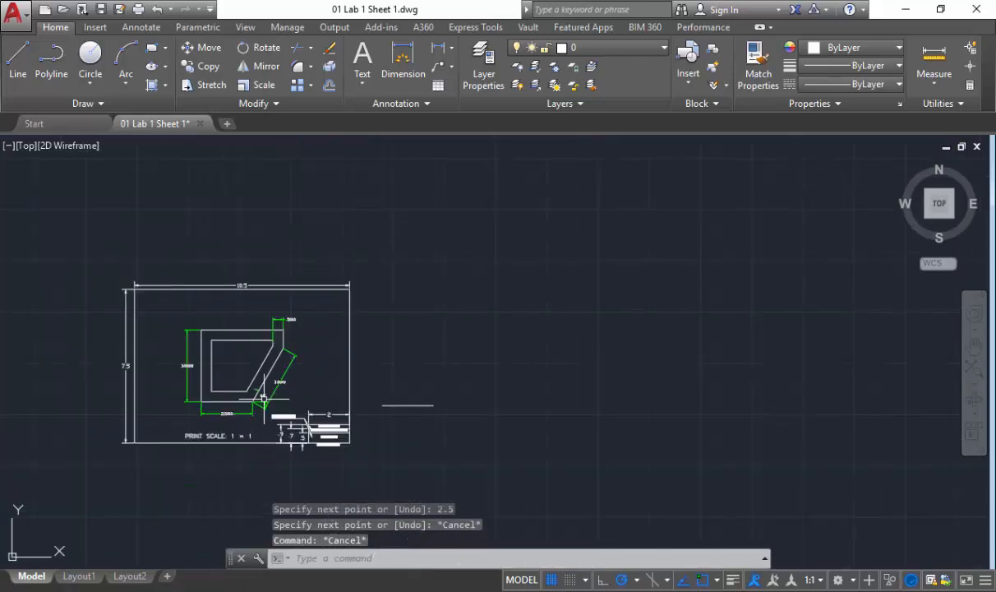
{"action": "scroll", "coordinate": [262, 399], "scroll_direction": "up", "scroll_amount": 4}
{"action": "scroll", "coordinate": [265, 412], "scroll_direction": "down", "scroll_amount": 2}
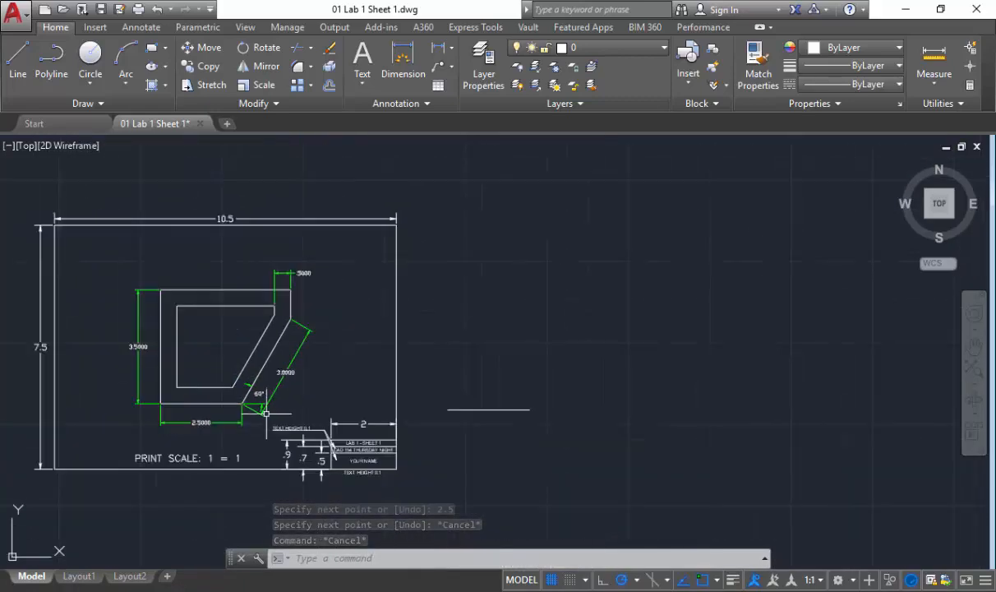
{"action": "scroll", "coordinate": [266, 413], "scroll_direction": "up", "scroll_amount": 3}
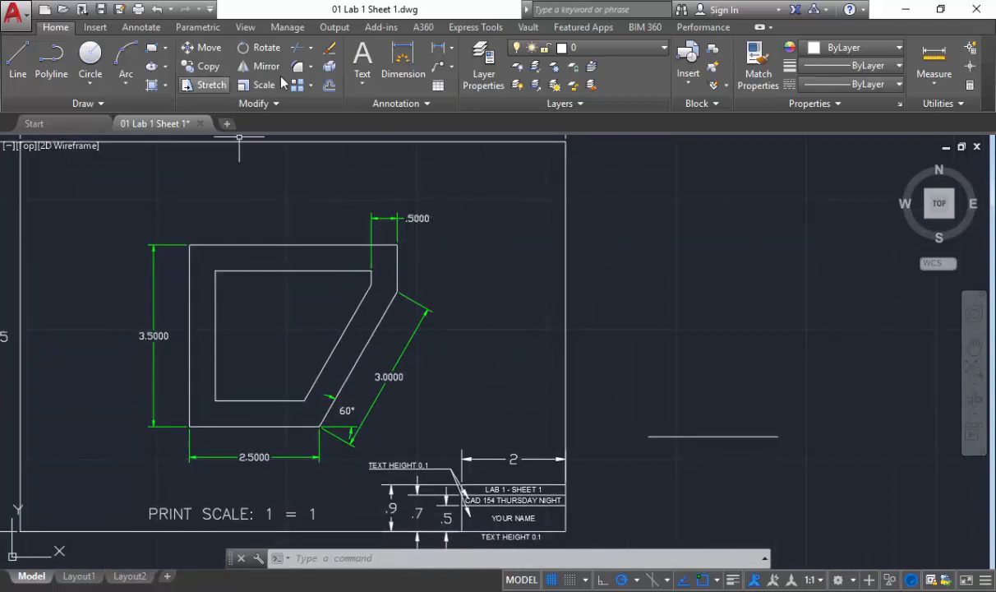
{"action": "left_click", "coordinate": [346, 84]}
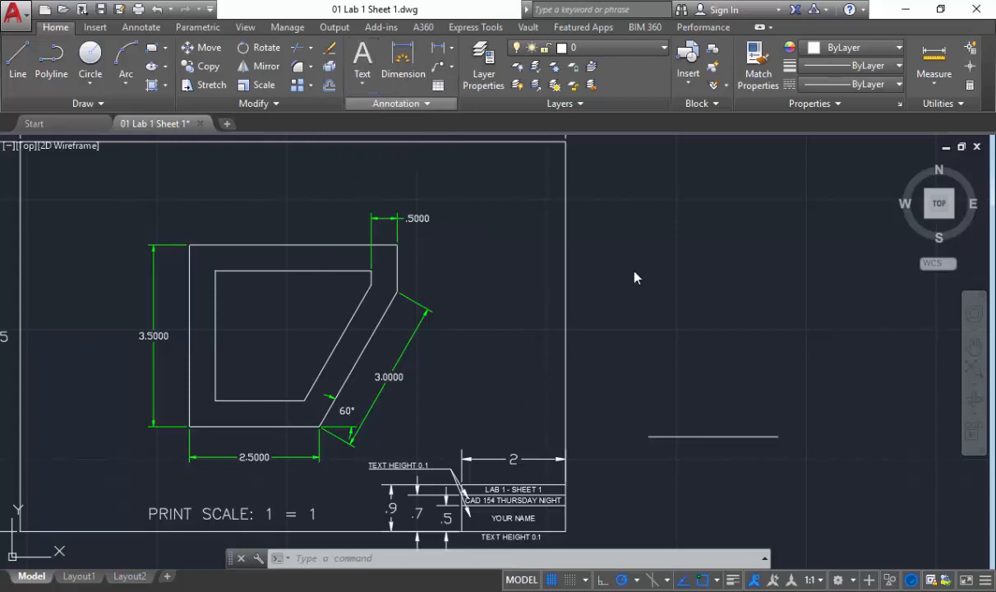
{"action": "left_click", "coordinate": [593, 226]}
{"action": "left_click", "coordinate": [797, 311]}
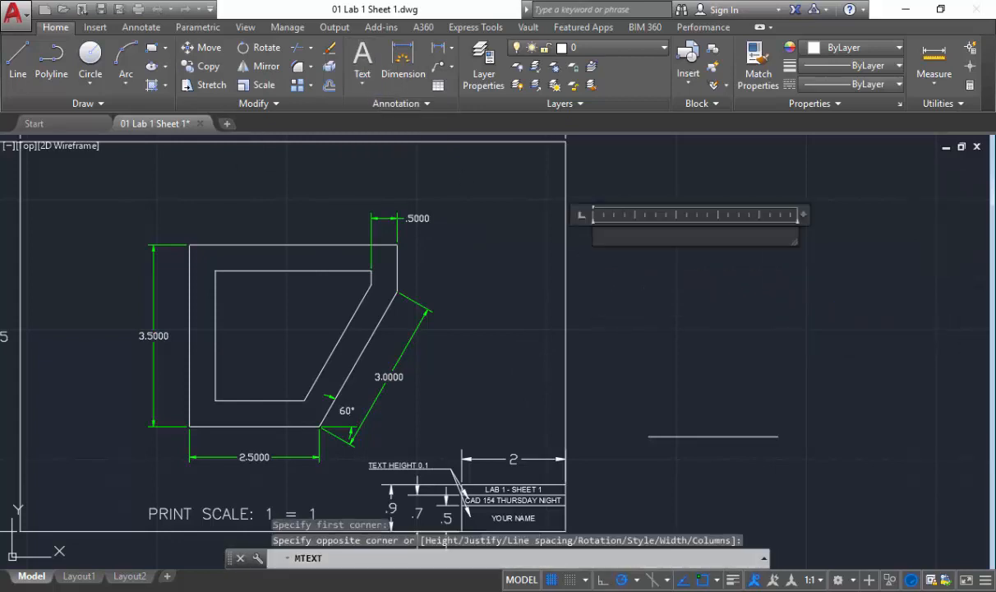
{"action": "type", "text": "@"}
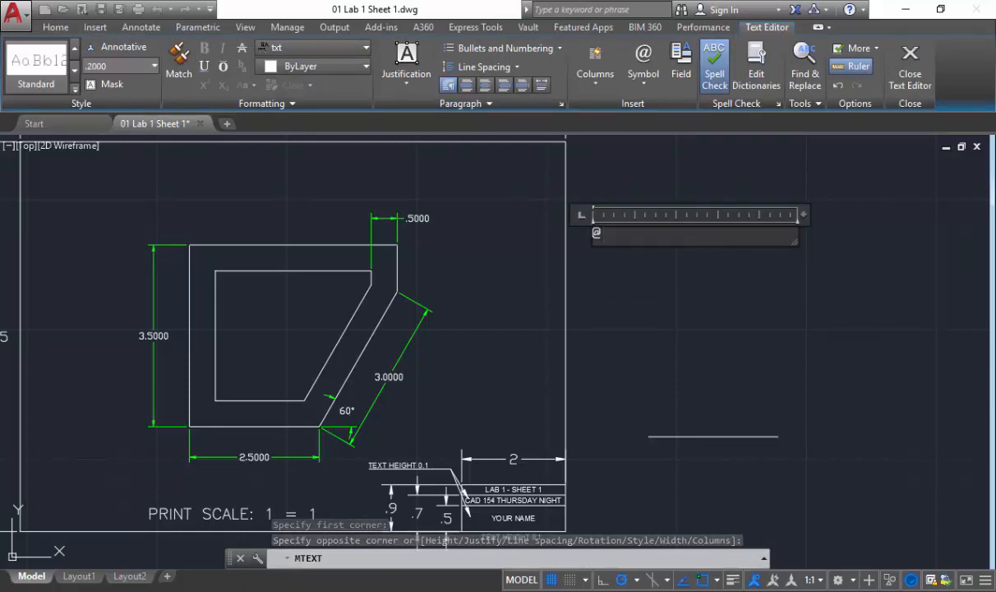
{"action": "key", "text": "Tab"}
{"action": "type", "text": "Dis"}
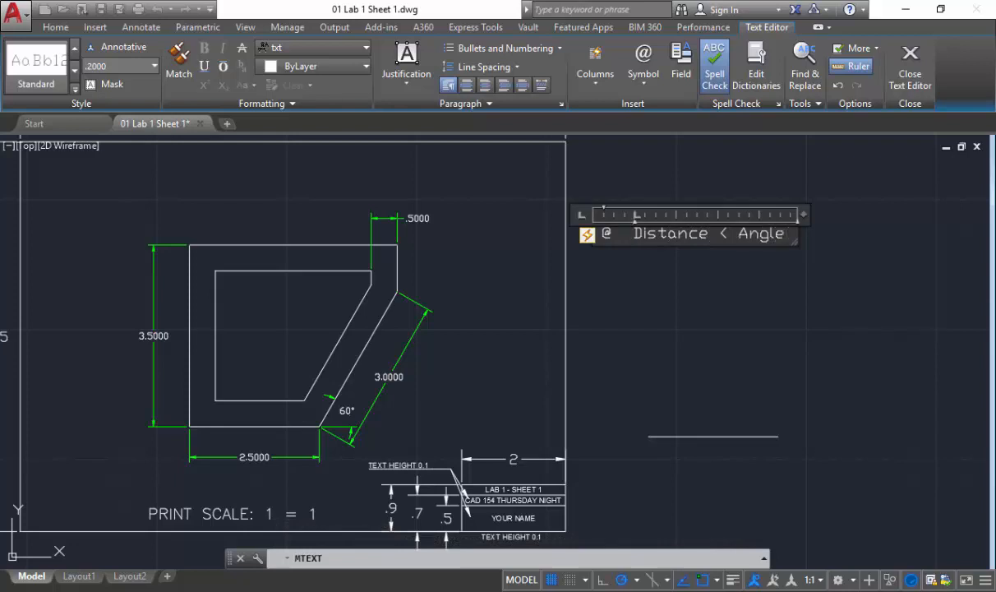
- Add a second line reading "@ 3<60" to the note and finish the text
{"action": "key", "text": "Return"}
{"action": "type", "text": "@"}
{"action": "key", "text": "Tab"}
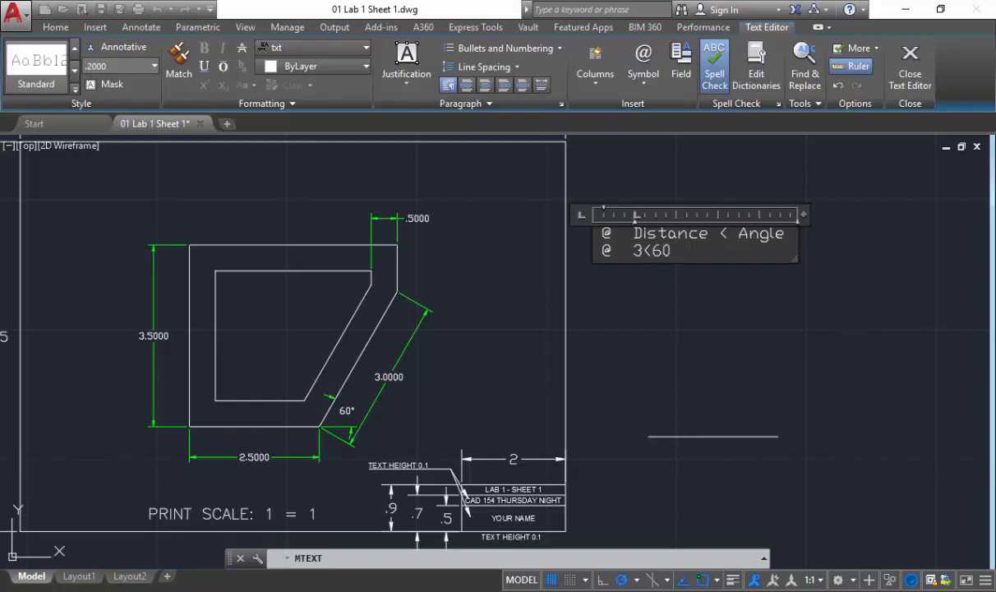
{"action": "left_click", "coordinate": [717, 282]}
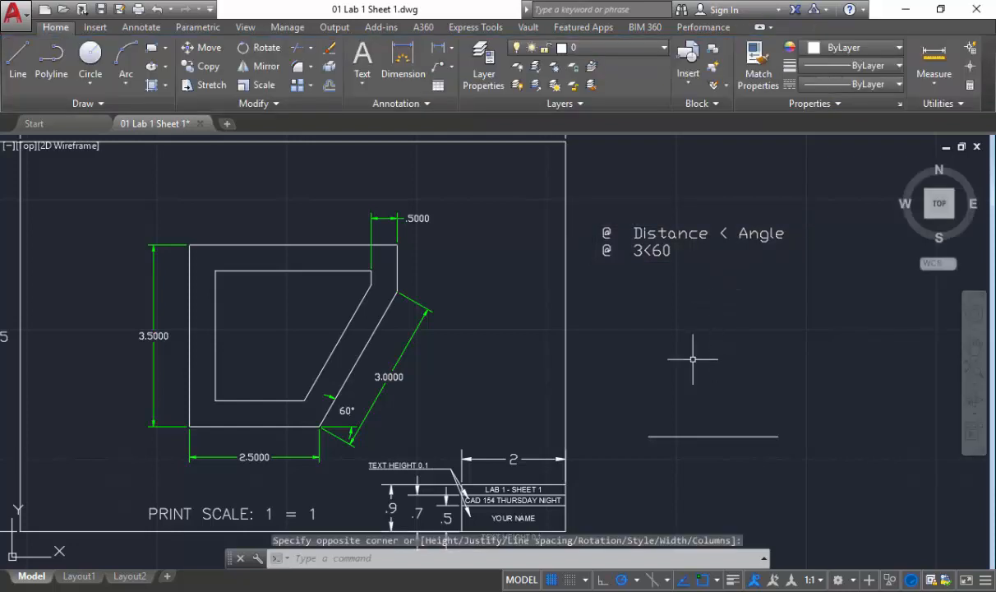
- Draw a line from the right end of the 2.5-unit line using the relative polar coordinate @3<60
{"action": "left_click", "coordinate": [18, 61]}
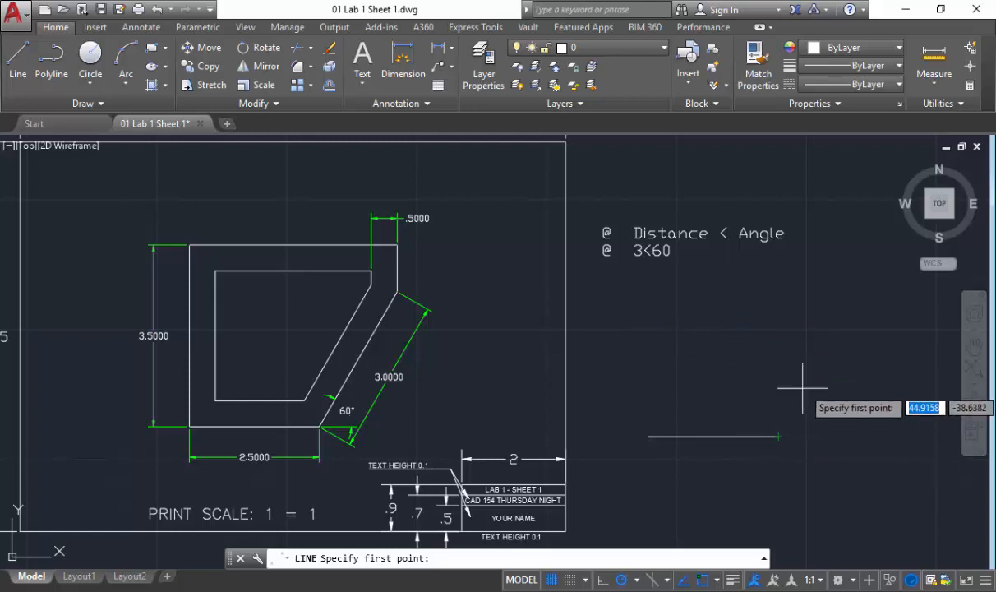
{"action": "key", "text": "Escape"}
{"action": "left_click", "coordinate": [23, 63]}
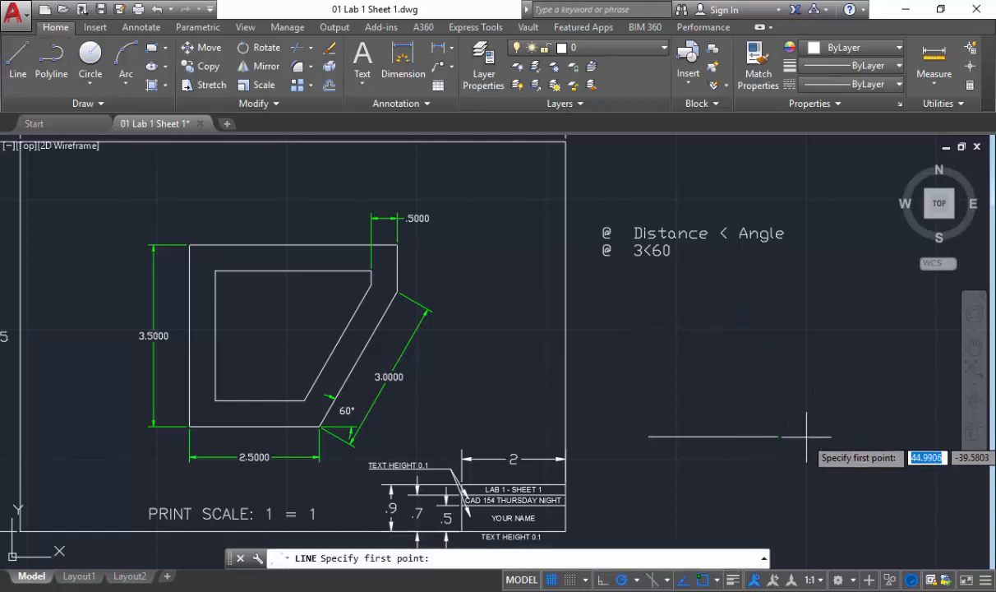
{"action": "left_click", "coordinate": [777, 436]}
{"action": "middle_click_drag", "start_coordinate": [829, 358], "coordinate": [780, 371]}
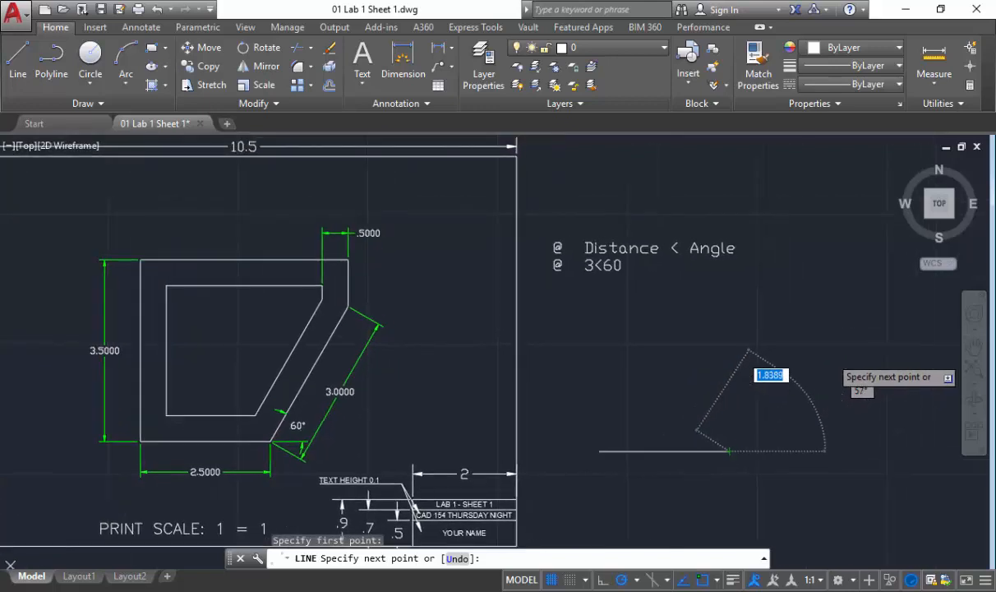
{"action": "type", "text": "@3"}
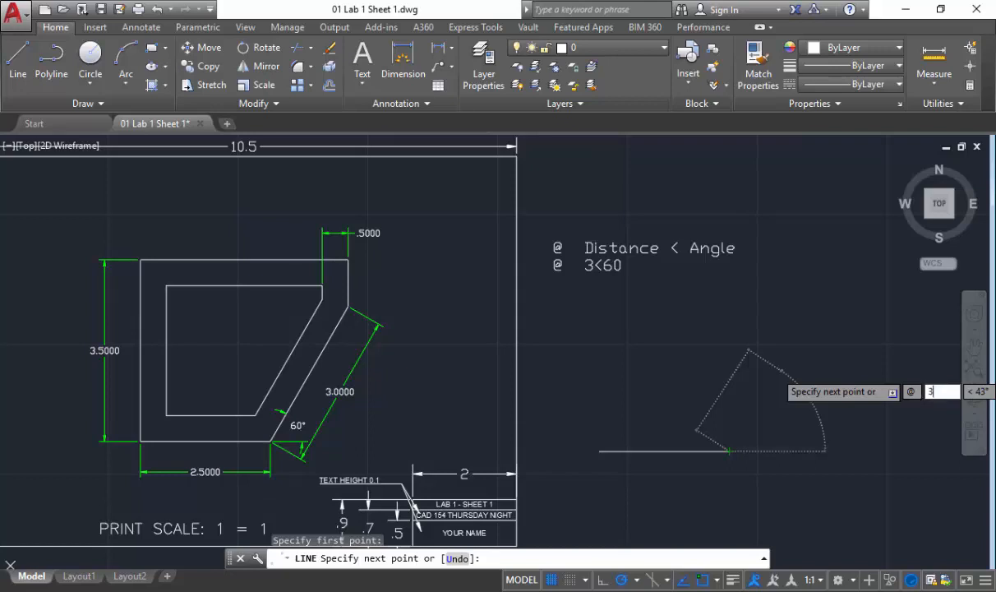
{"action": "mouse_move", "coordinate": [899, 420]}
{"action": "middle_mouse_down"}
{"action": "mouse_move", "coordinate": [809, 425]}
{"action": "mouse_move", "coordinate": [762, 413]}
{"action": "middle_mouse_up"}
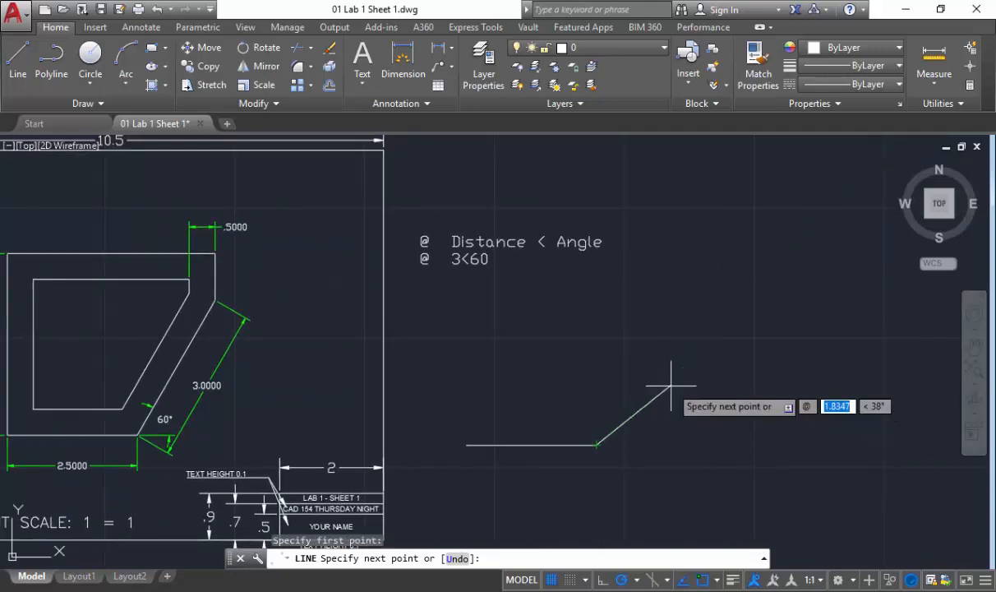
{"action": "key", "text": "Tab"}
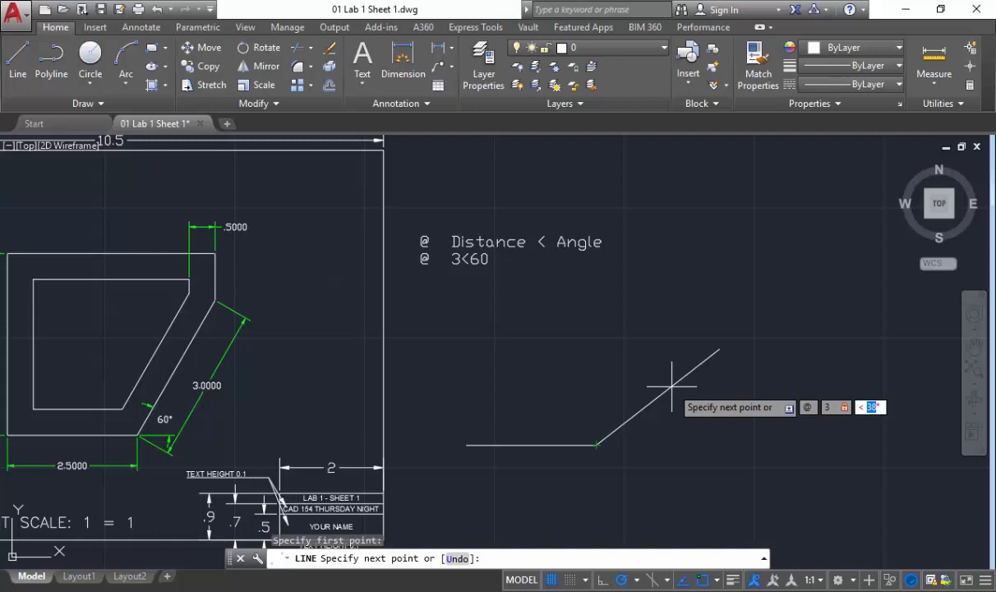
{"action": "key", "text": "Return"}
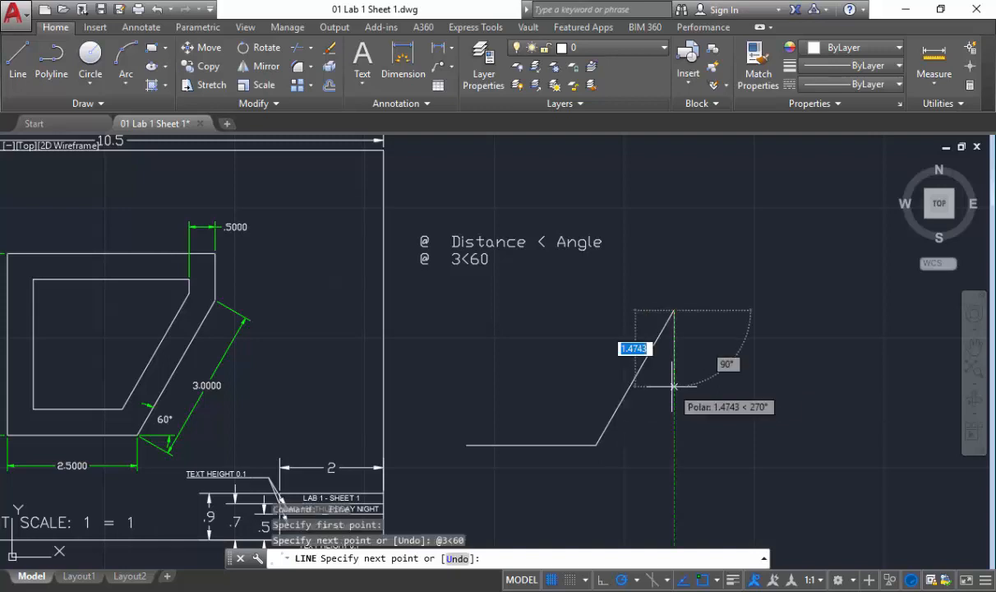
{"action": "key", "text": "Escape"}
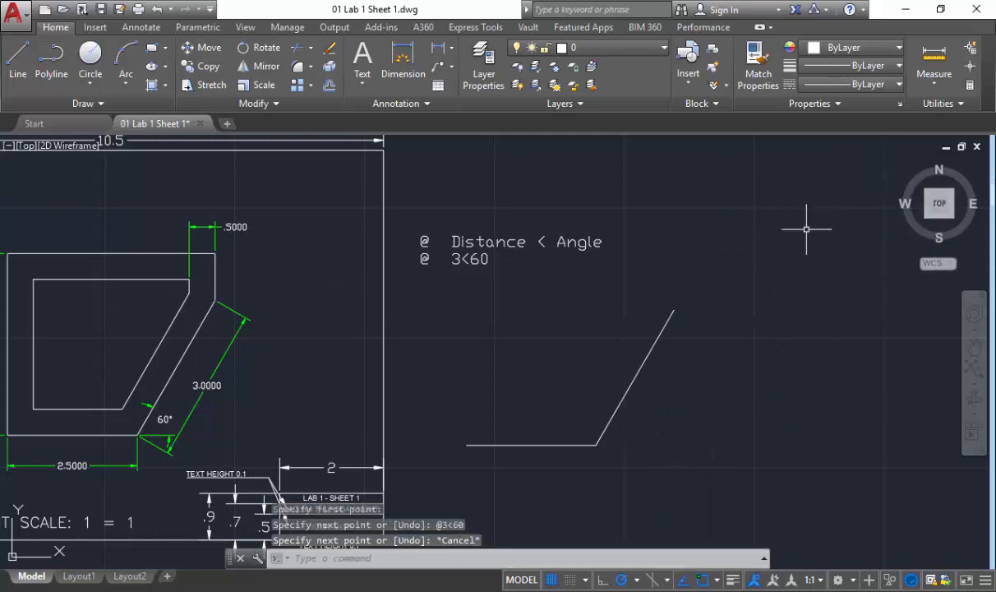
- Start a second practice shape beside the first with a horizontal line 2.5 units long going right
{"action": "left_click", "coordinate": [13, 70]}
{"action": "middle_click_drag", "start_coordinate": [657, 436], "coordinate": [418, 411]}
{"action": "left_click", "coordinate": [442, 428]}
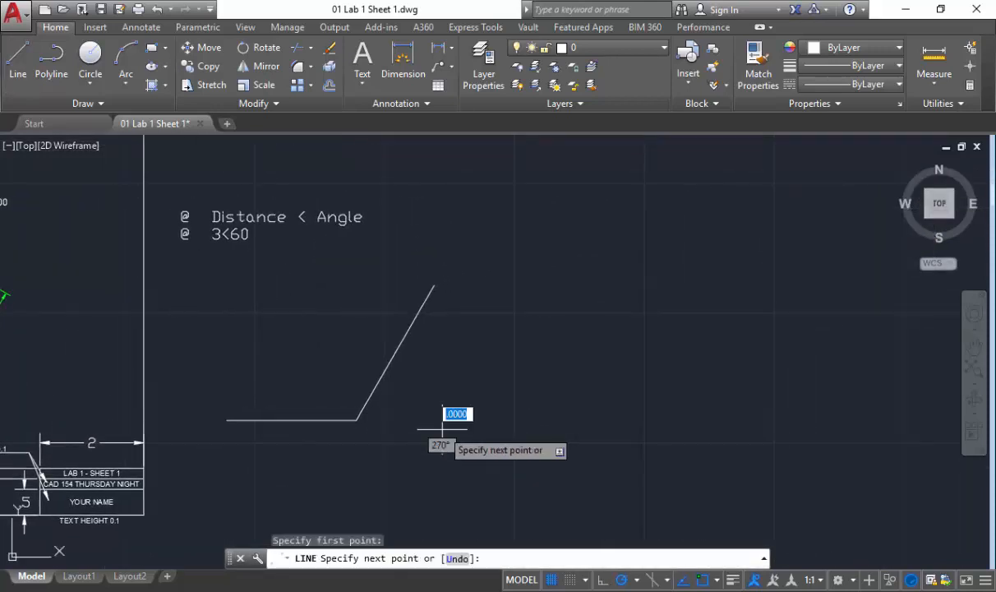
{"action": "type", "text": "2.5"}
{"action": "key", "text": "Return"}
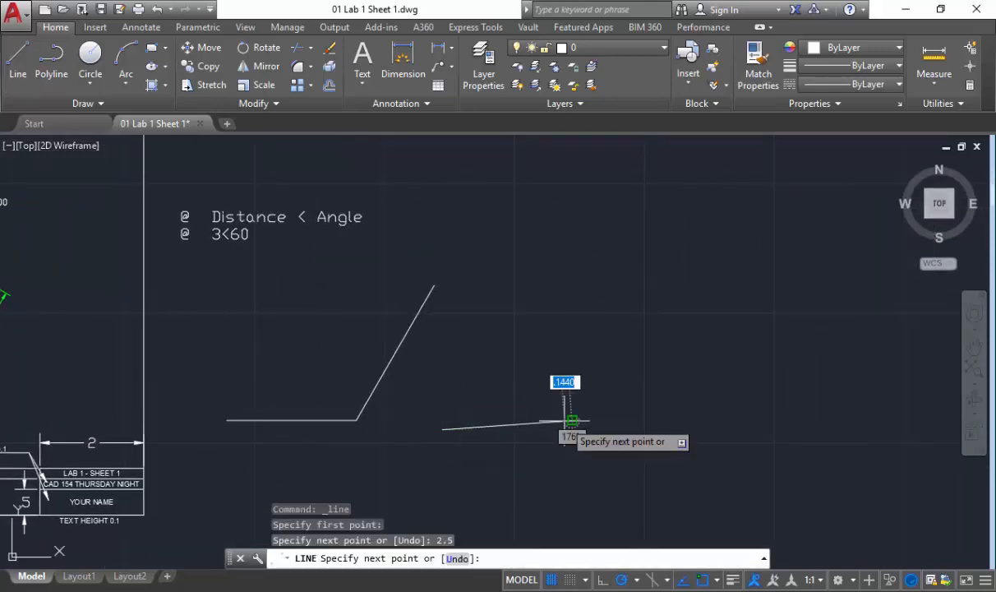
{"action": "key", "text": "ctrl+z"}
{"action": "type", "text": "2.5"}
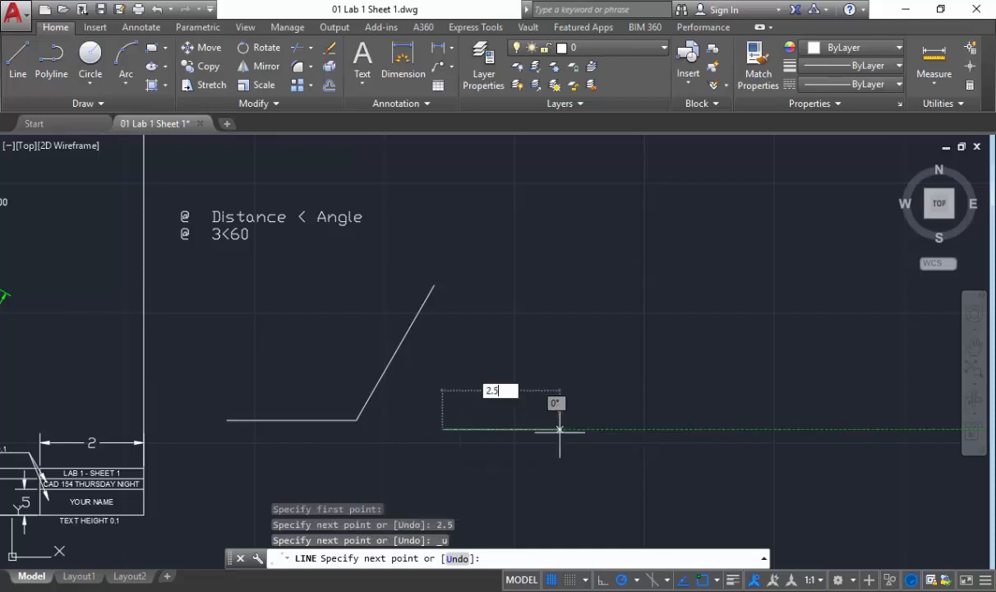
{"action": "key", "text": "Return"}
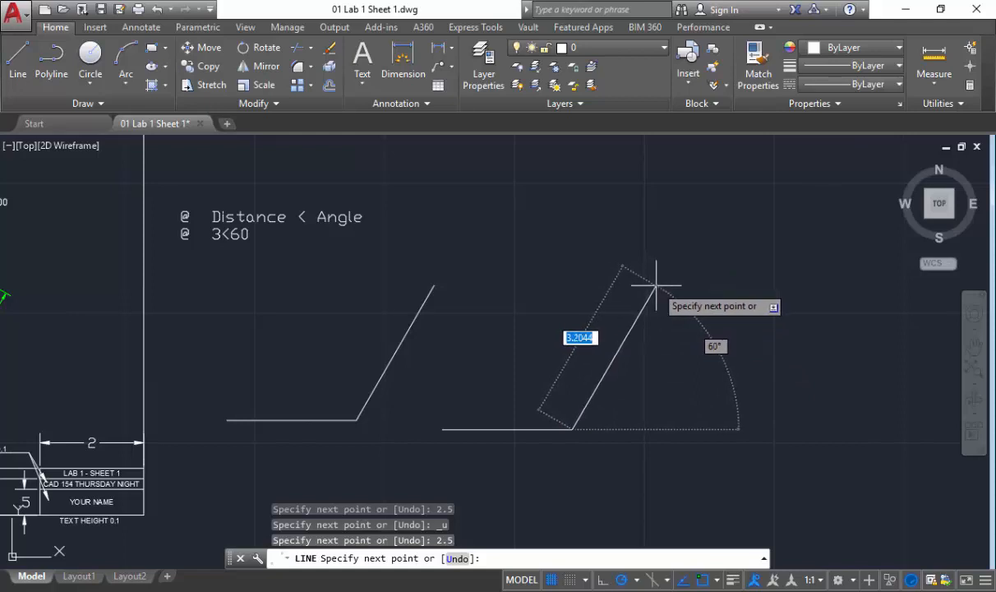
- Continue the second shape with a 3-unit segment aimed by eye at about 60° upward, and end the line
{"action": "type", "text": "3"}
{"action": "key", "text": "Return"}
{"action": "key", "text": "Escape"}
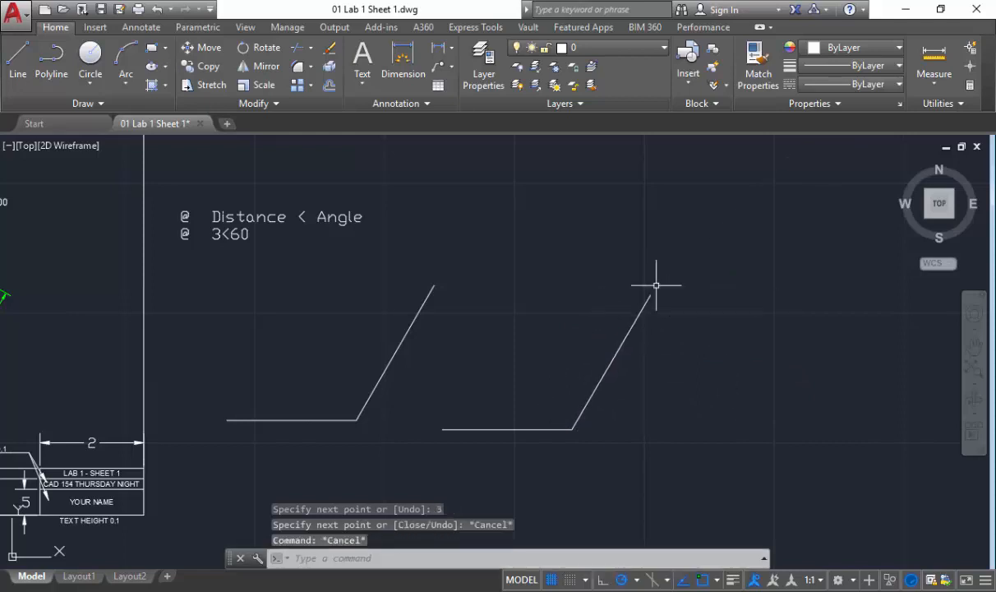
- Add an angular dimension between the horizontal and slanted lines of the second shape, placing it outside the slanted line
{"action": "left_click", "coordinate": [364, 84]}
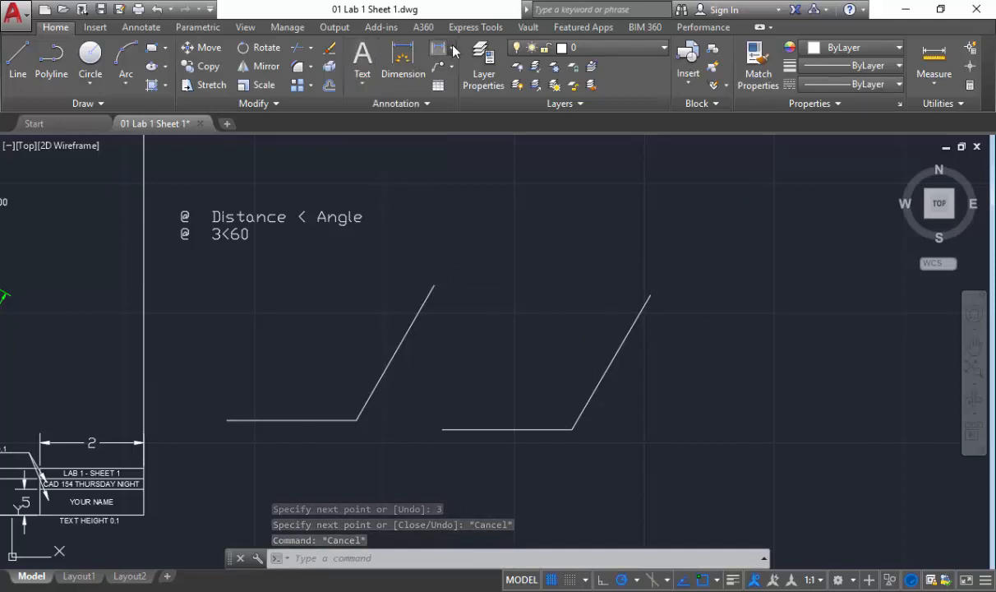
{"action": "left_click", "coordinate": [452, 50]}
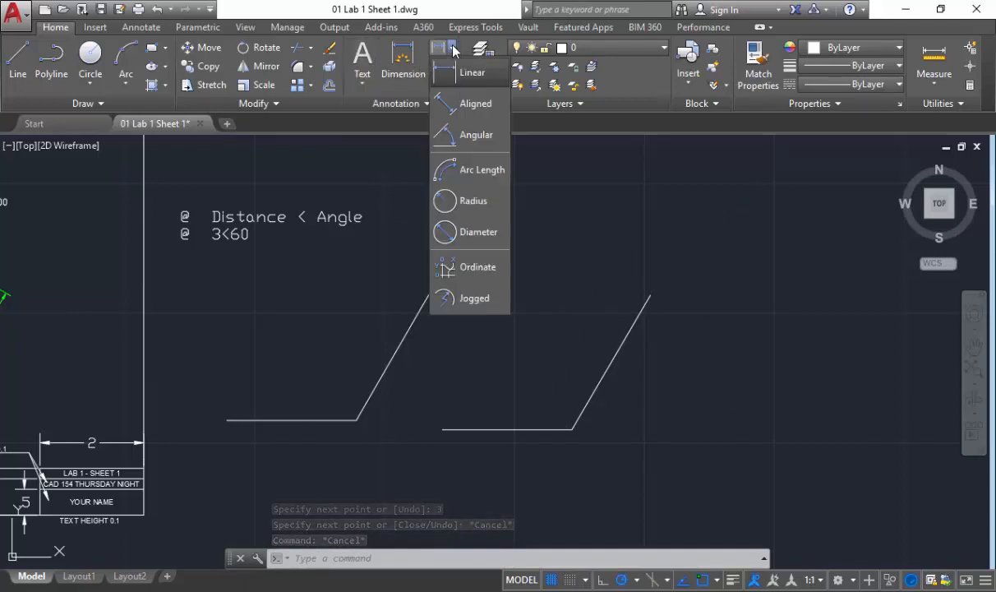
{"action": "left_click", "coordinate": [464, 133]}
{"action": "left_click", "coordinate": [557, 429]}
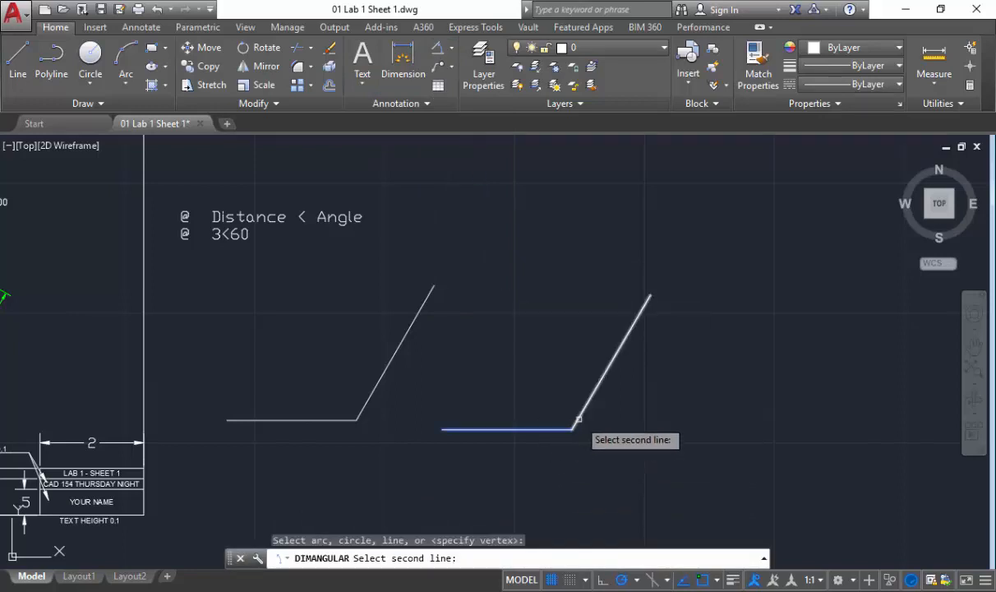
{"action": "left_click", "coordinate": [580, 415]}
{"action": "left_click", "coordinate": [662, 387]}
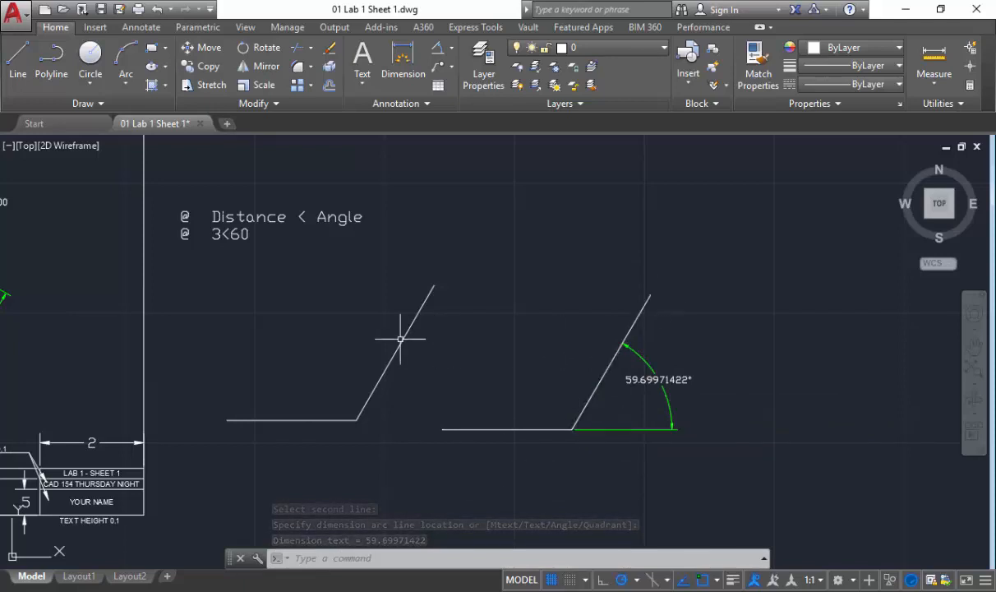
{"action": "mouse_move", "coordinate": [362, 356]}
{"action": "middle_mouse_down"}
{"action": "mouse_move", "coordinate": [583, 365]}
{"action": "mouse_move", "coordinate": [657, 338]}
{"action": "middle_mouse_up"}
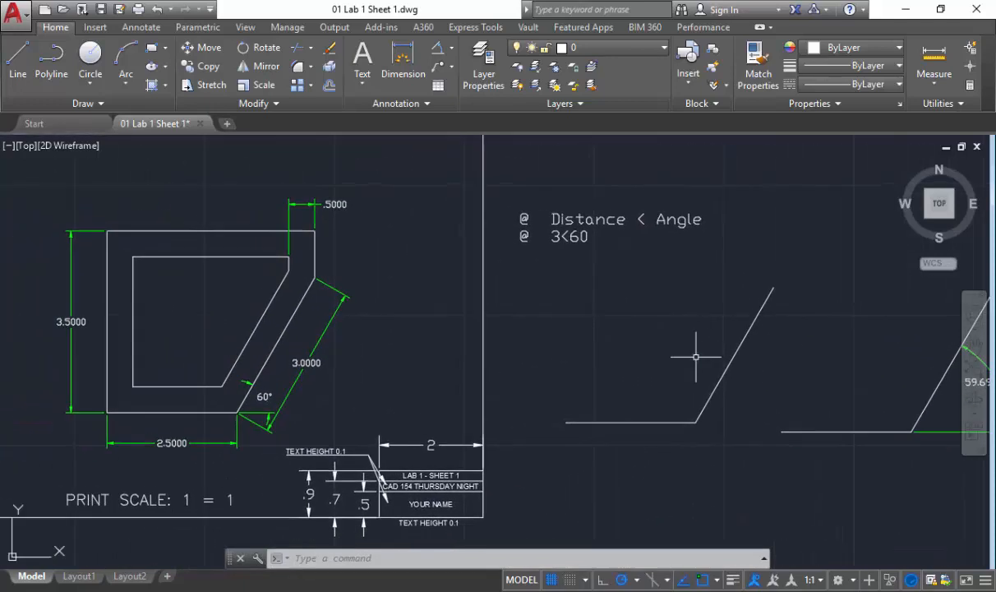
{"action": "left_click", "coordinate": [18, 59]}
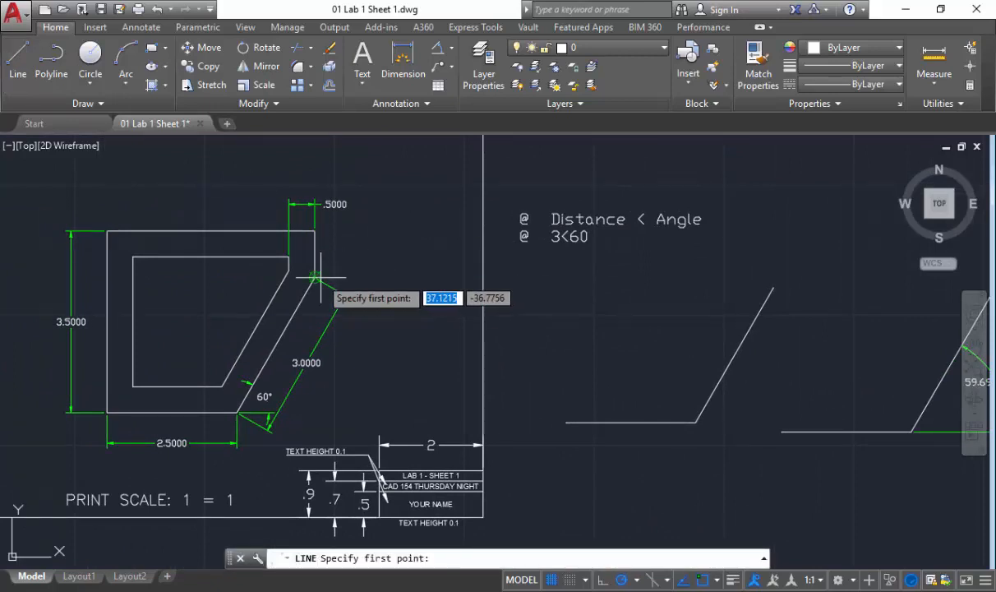
{"action": "middle_click_drag", "start_coordinate": [531, 302], "coordinate": [547, 311]}
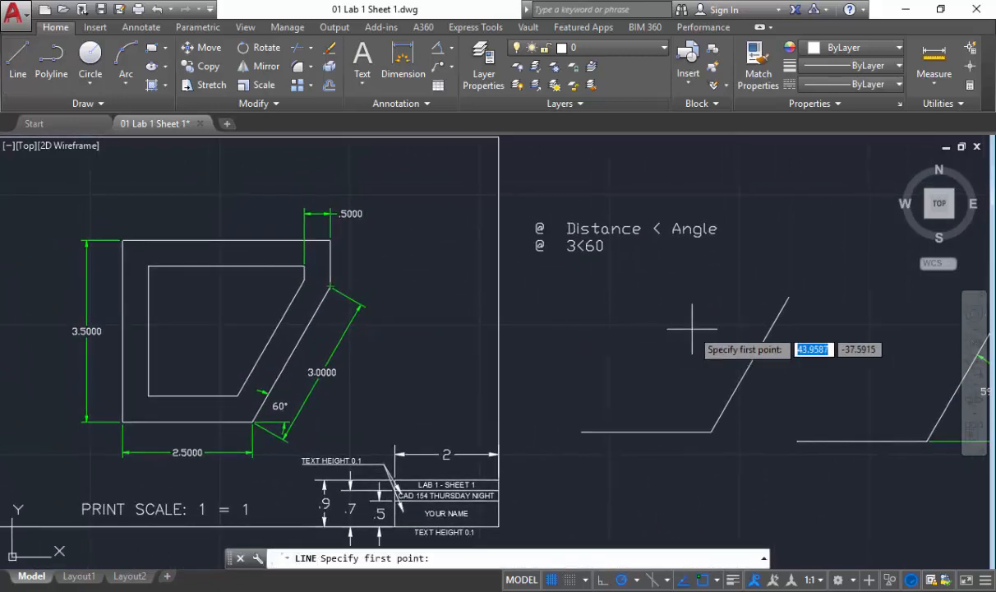
{"action": "left_click", "coordinate": [801, 300]}
{"action": "key", "text": "Escape"}
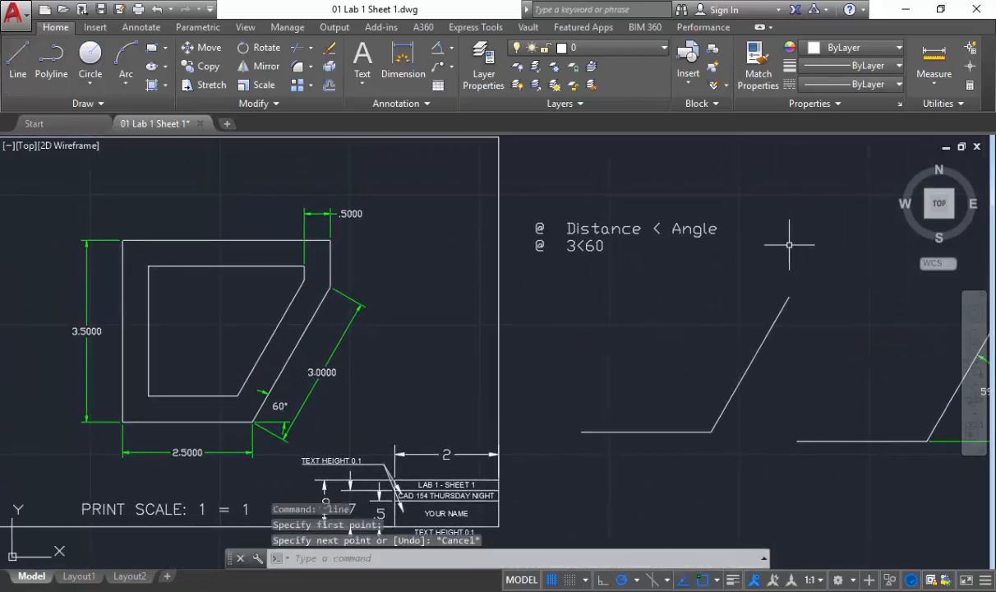
{"action": "key", "text": "Escape"}
{"action": "key", "text": "Escape"}
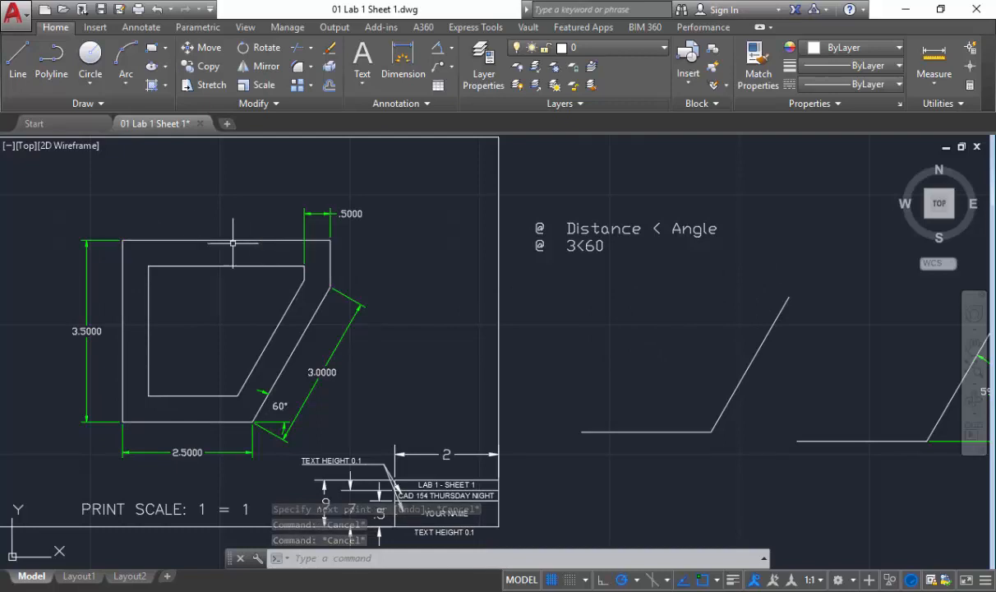
- Draw a line 3.5 units up from the bottom line's left end, then horizontally right past the slanted line's upper end
{"action": "left_click", "coordinate": [19, 62]}
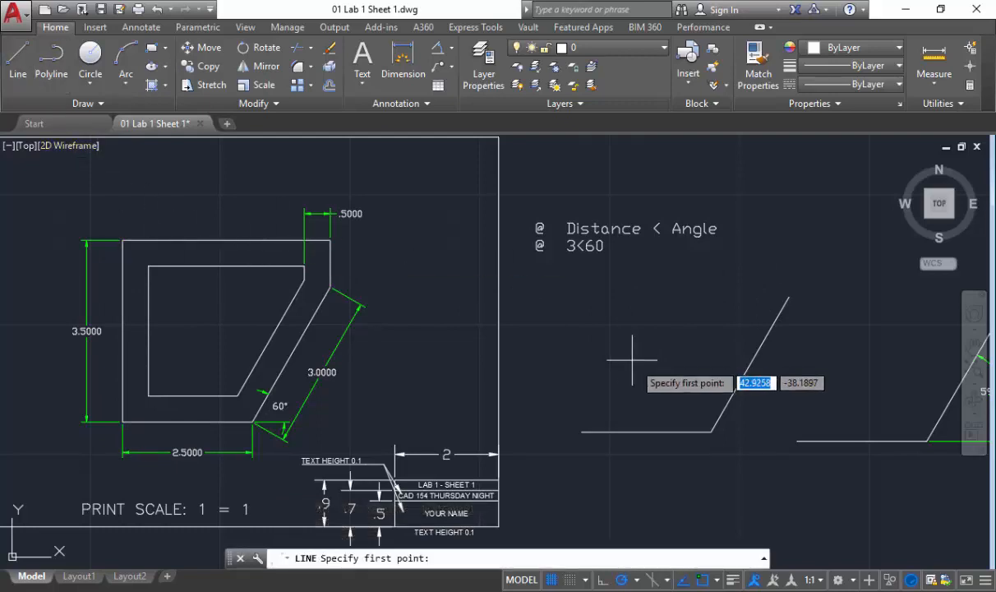
{"action": "left_click", "coordinate": [582, 431]}
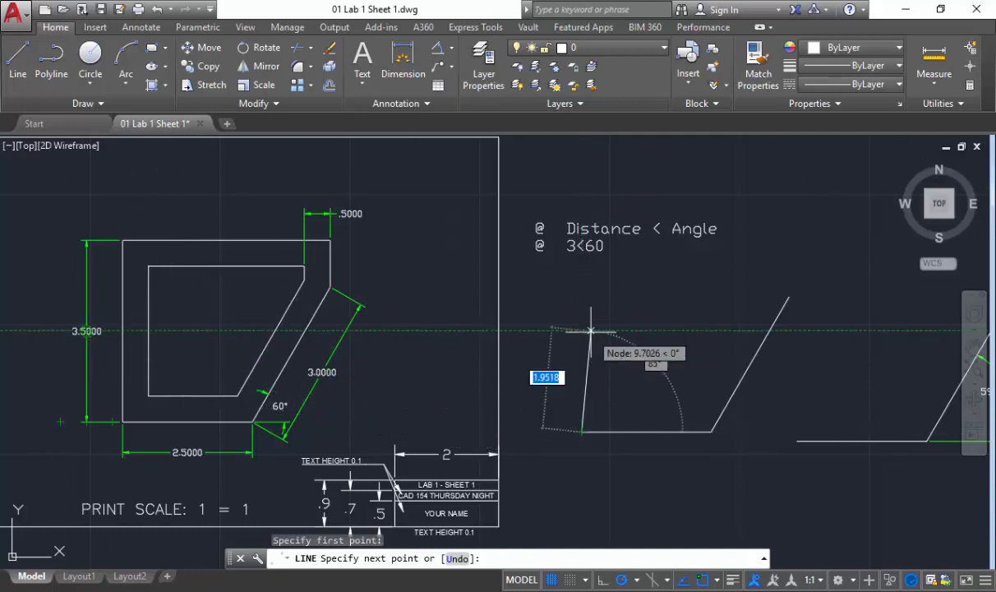
{"action": "type", "text": "3.5"}
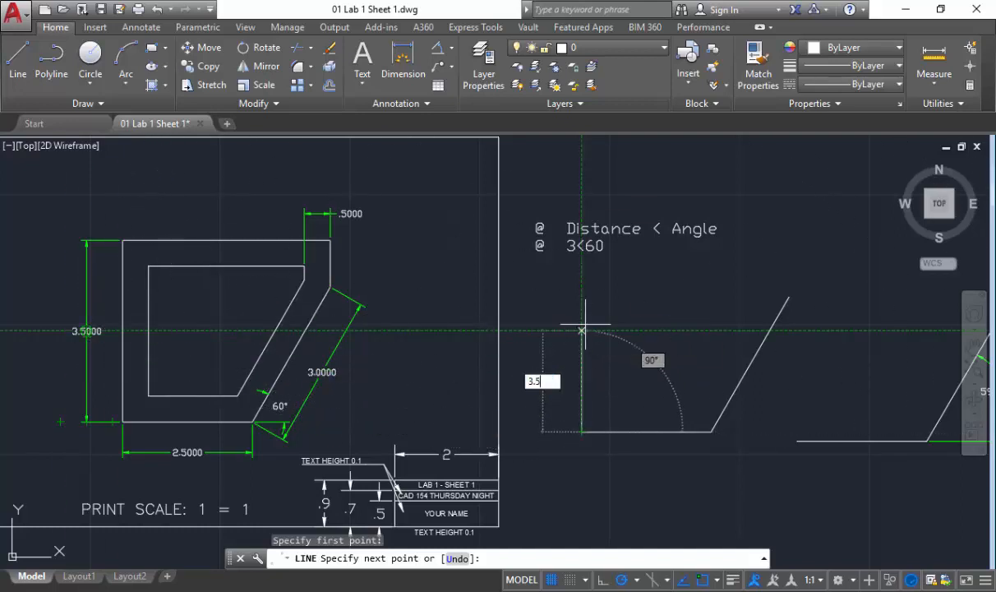
{"action": "key", "text": "Return"}
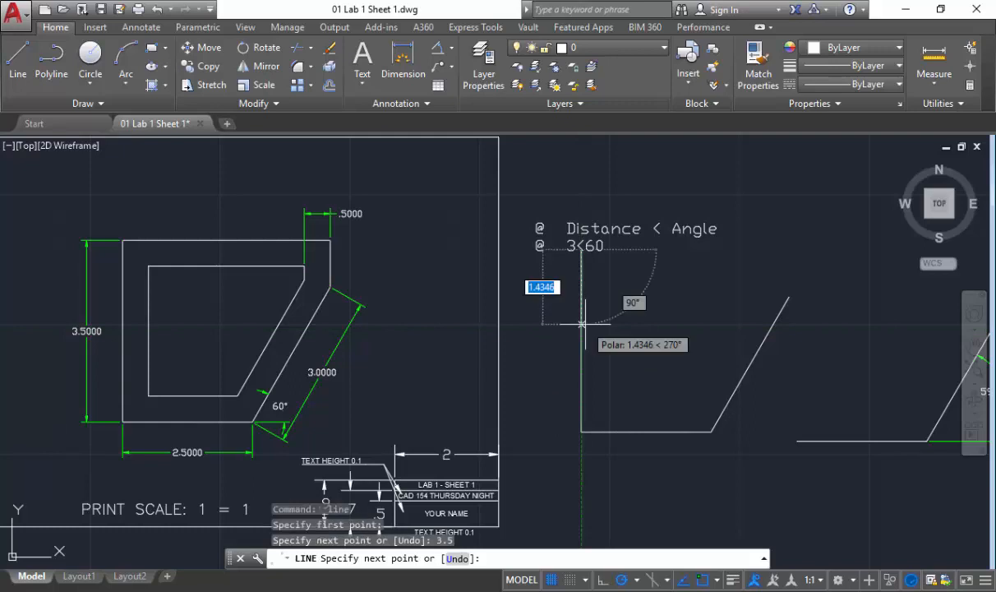
{"action": "left_click", "coordinate": [844, 249]}
{"action": "key", "text": "Escape"}
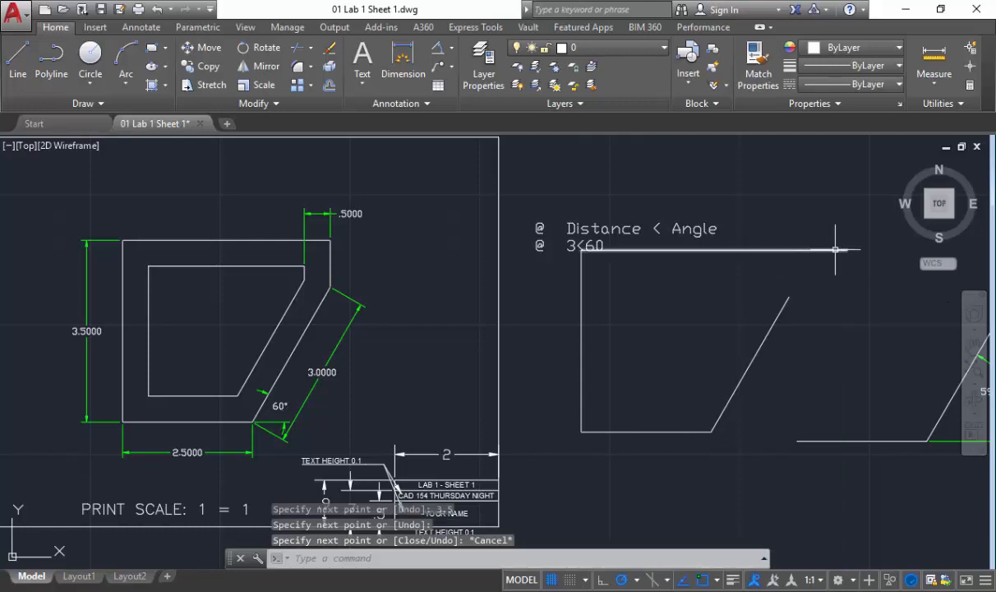
{"action": "right_click", "coordinate": [721, 263]}
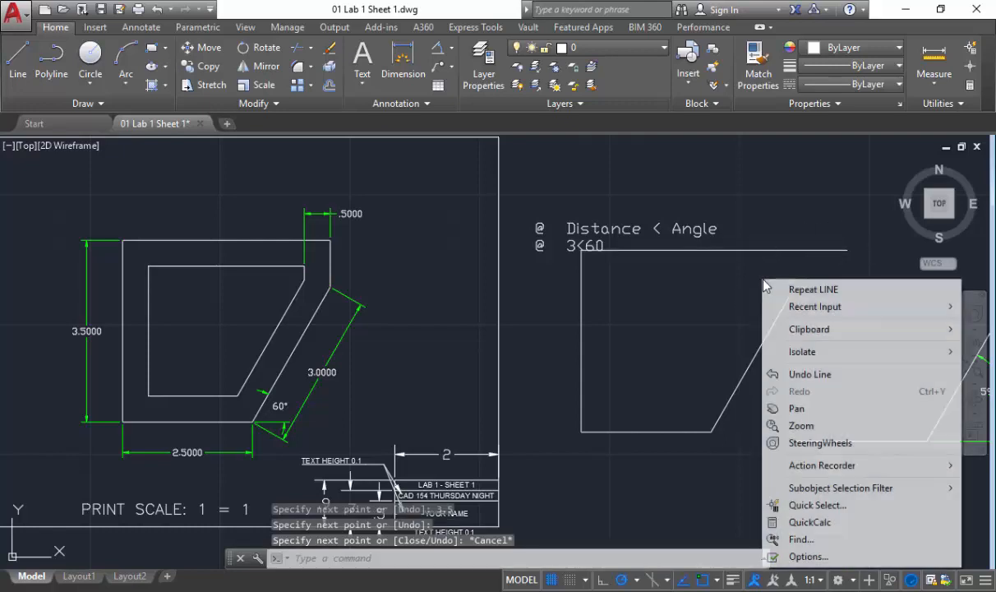
{"action": "left_click", "coordinate": [694, 291]}
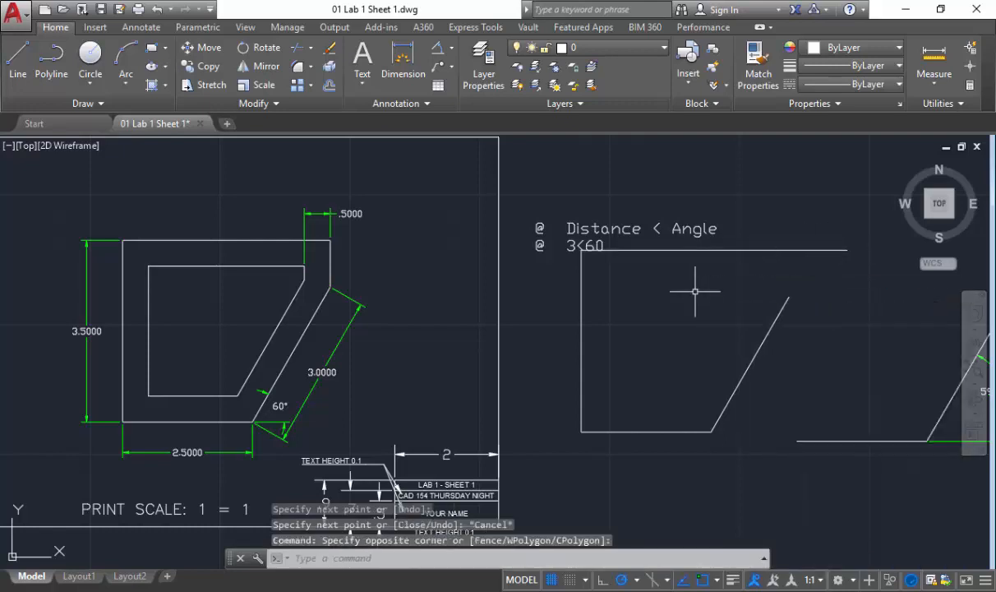
- Draw a vertical line from the slanted line's upper end up to the top horizontal line
{"action": "left_click", "coordinate": [17, 59]}
{"action": "left_click", "coordinate": [788, 296]}
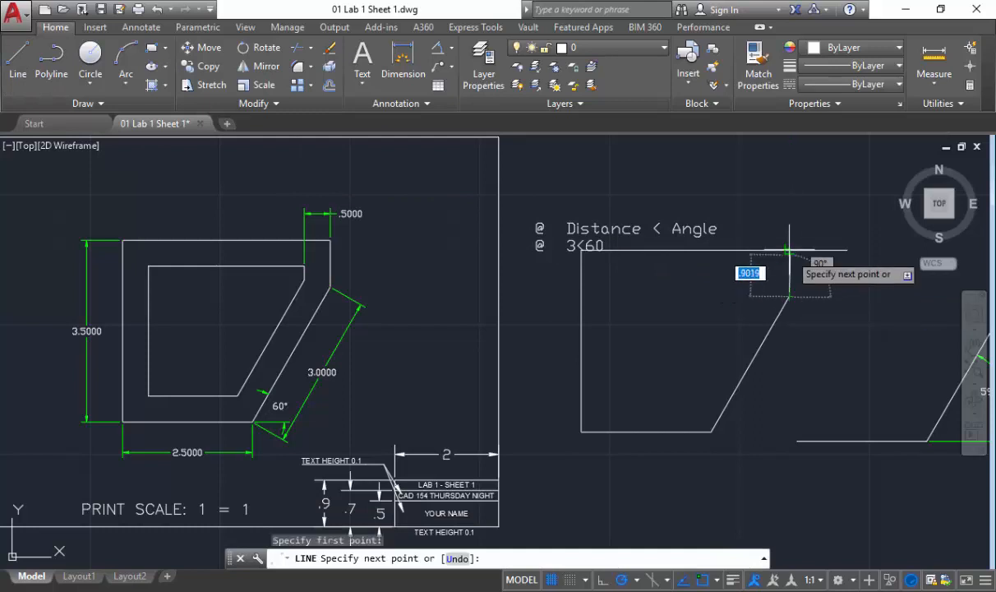
{"action": "left_click", "coordinate": [789, 250]}
{"action": "key", "text": "Escape"}
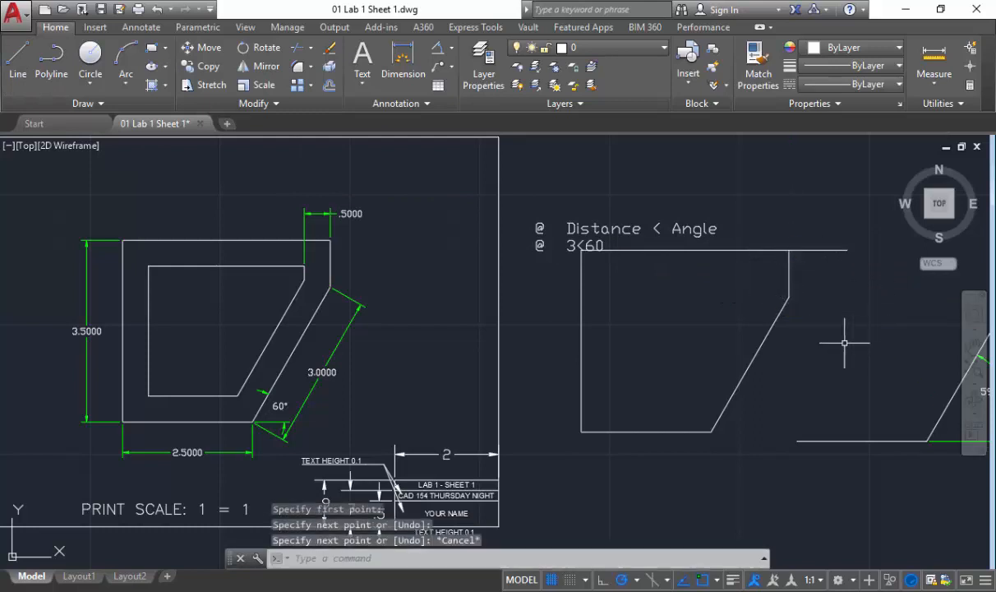
- Shorten the overlong top line by stretching its right end back to the corner with the short vertical line
{"action": "left_click", "coordinate": [829, 251]}
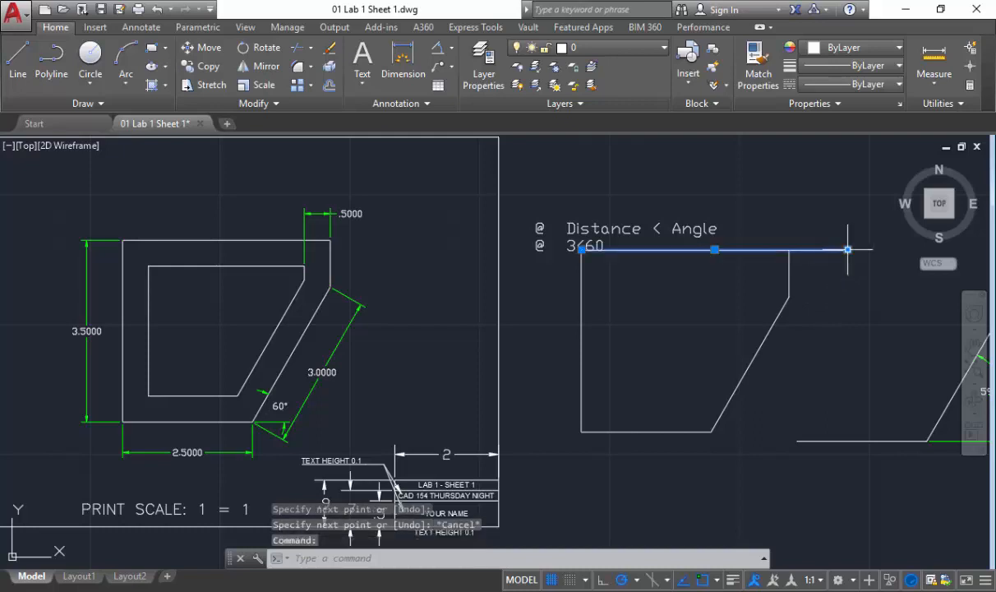
{"action": "left_click", "coordinate": [847, 249]}
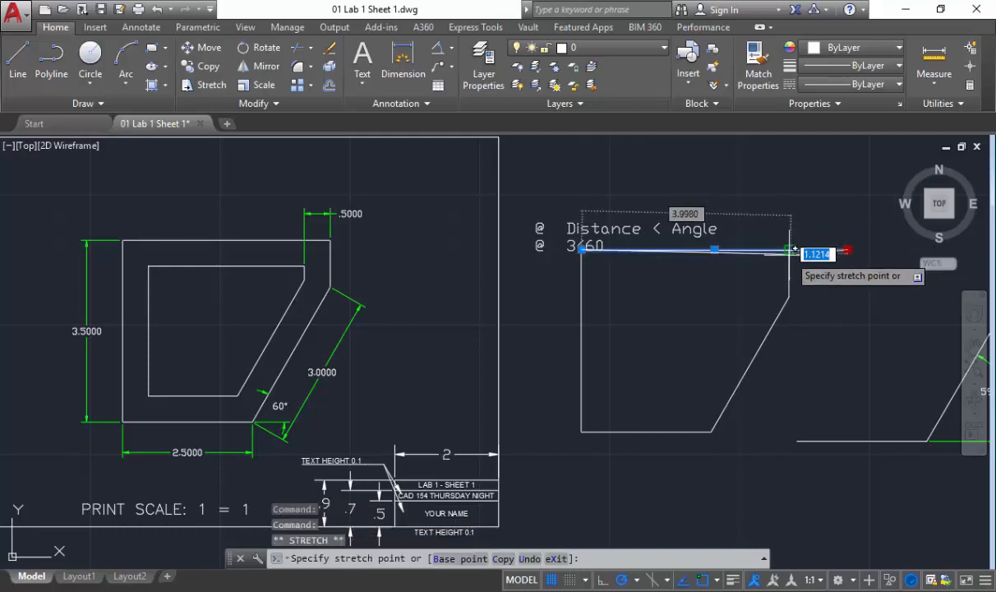
{"action": "left_click", "coordinate": [789, 249]}
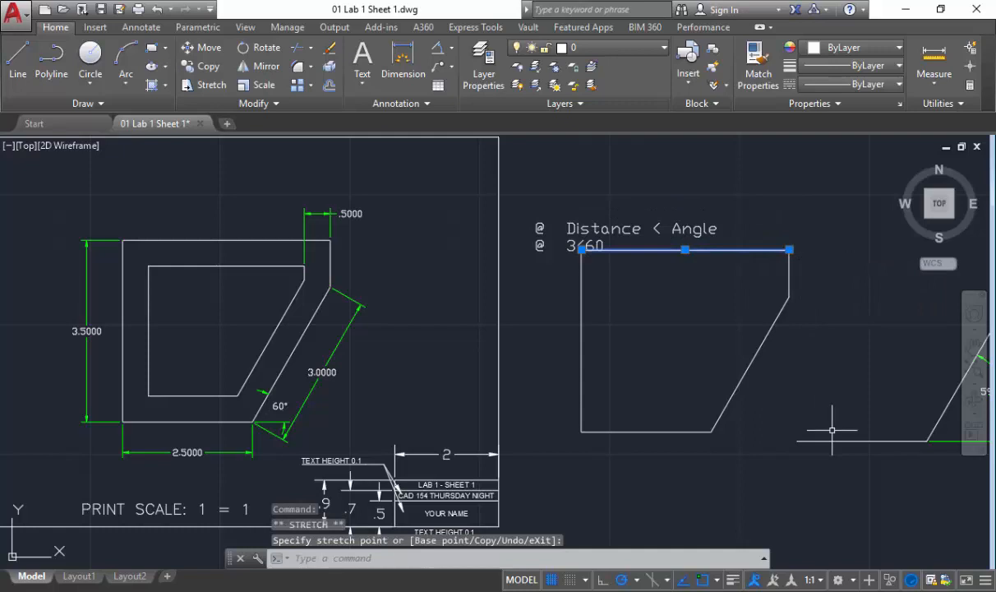
{"action": "key", "text": "Escape"}
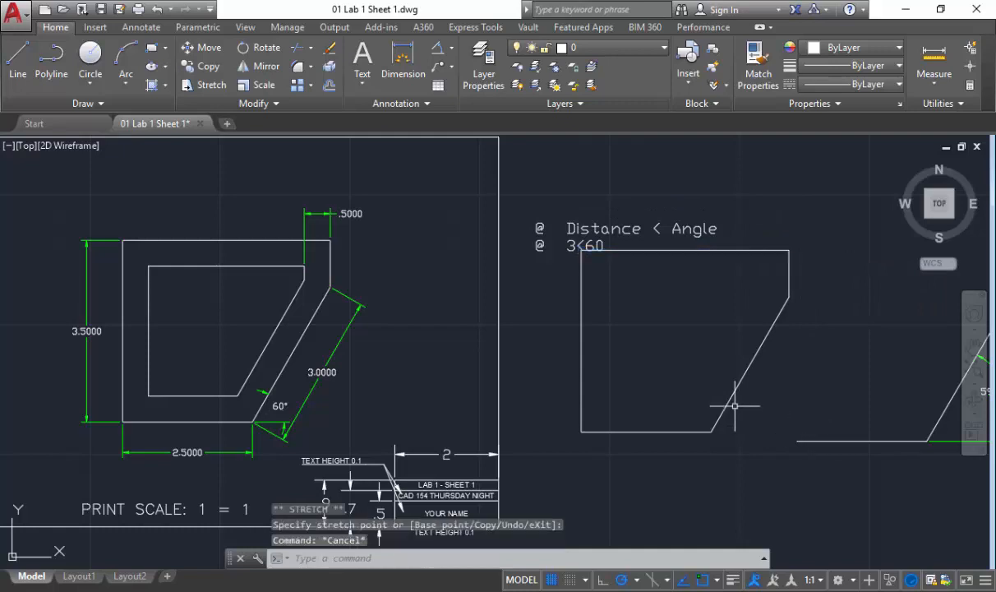
- Move all five lines of the closed profile slightly down and left, clear of the coordinate notes
{"action": "type", "text": "m"}
{"action": "key", "text": "Return"}
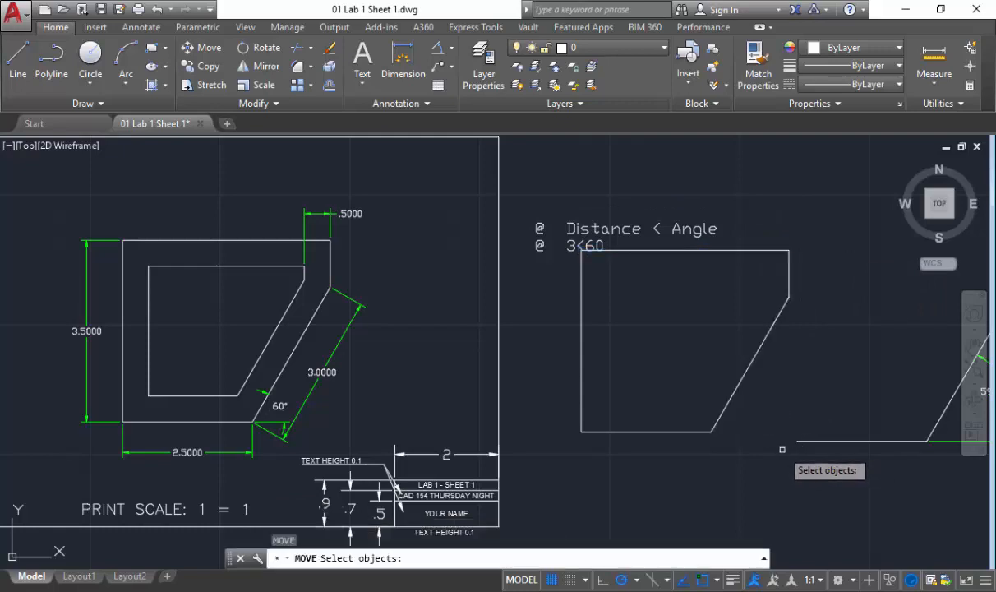
{"action": "left_click", "coordinate": [782, 451]}
{"action": "left_click", "coordinate": [536, 271]}
{"action": "left_click", "coordinate": [827, 294]}
{"action": "left_click", "coordinate": [778, 243]}
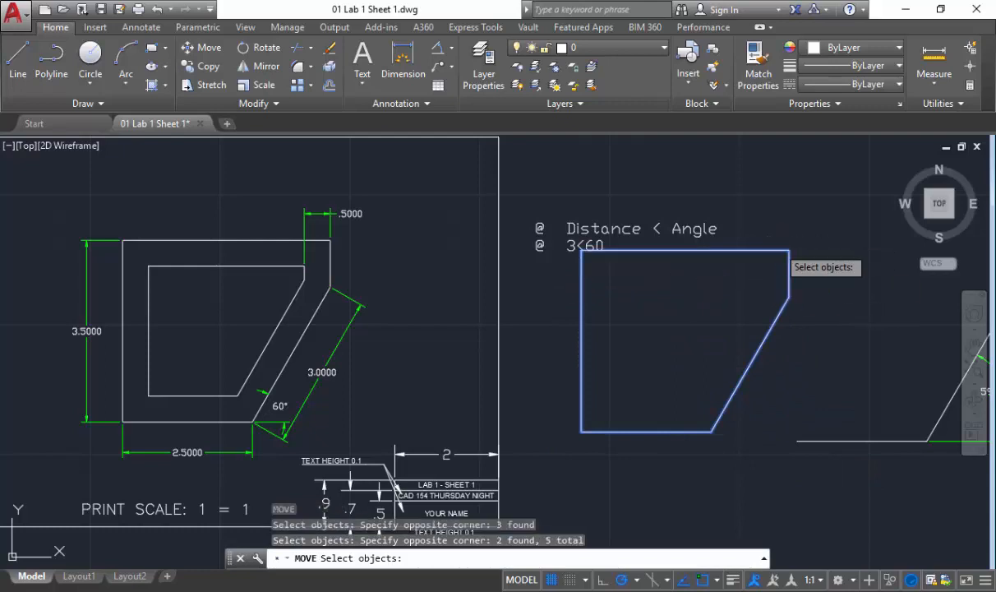
{"action": "key", "text": "Return"}
{"action": "left_click", "coordinate": [789, 250]}
{"action": "left_click", "coordinate": [785, 273]}
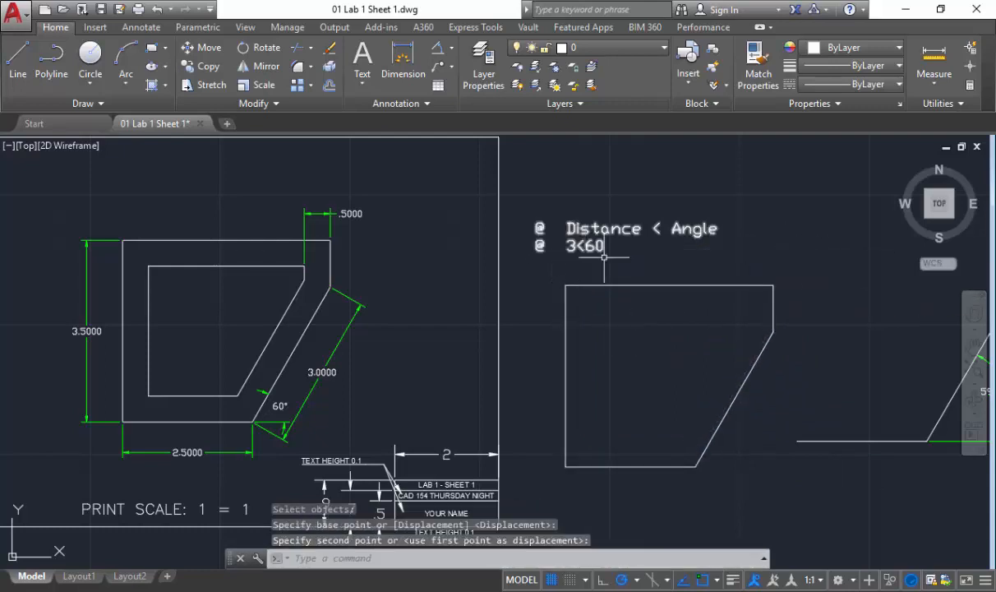
- Offset the profile's short right vertical edge and its top edge inward by 0.5
{"action": "middle_click_drag", "start_coordinate": [625, 374], "coordinate": [628, 329]}
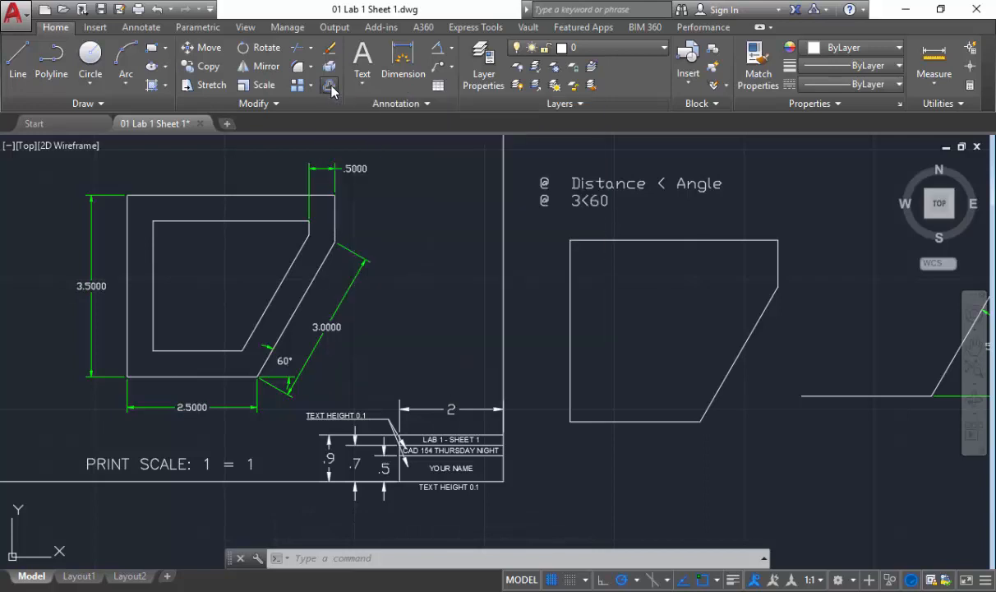
{"action": "left_click", "coordinate": [330, 87]}
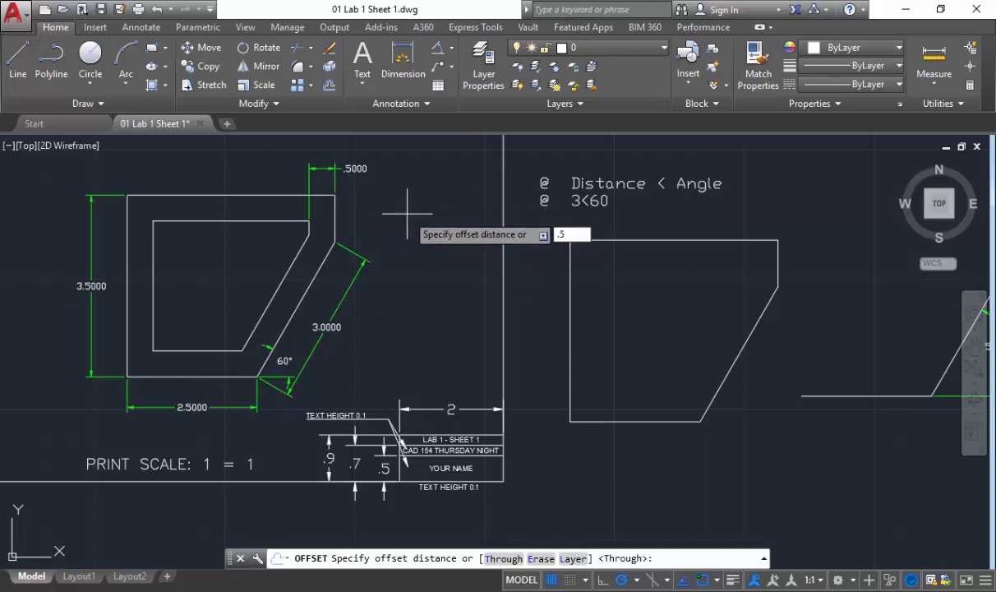
{"action": "key", "text": "Return"}
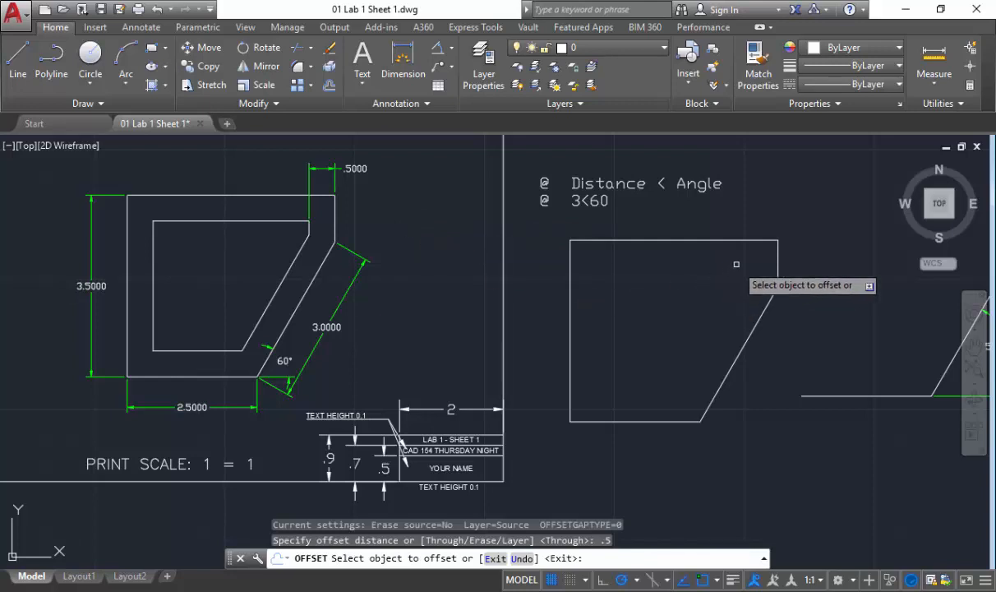
{"action": "left_click", "coordinate": [777, 266]}
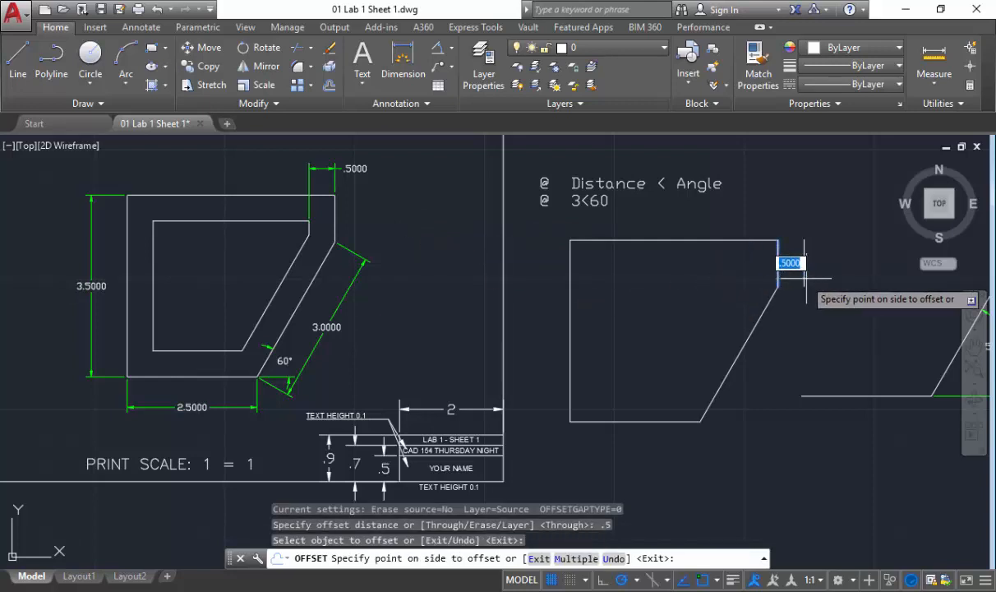
{"action": "left_click", "coordinate": [702, 271]}
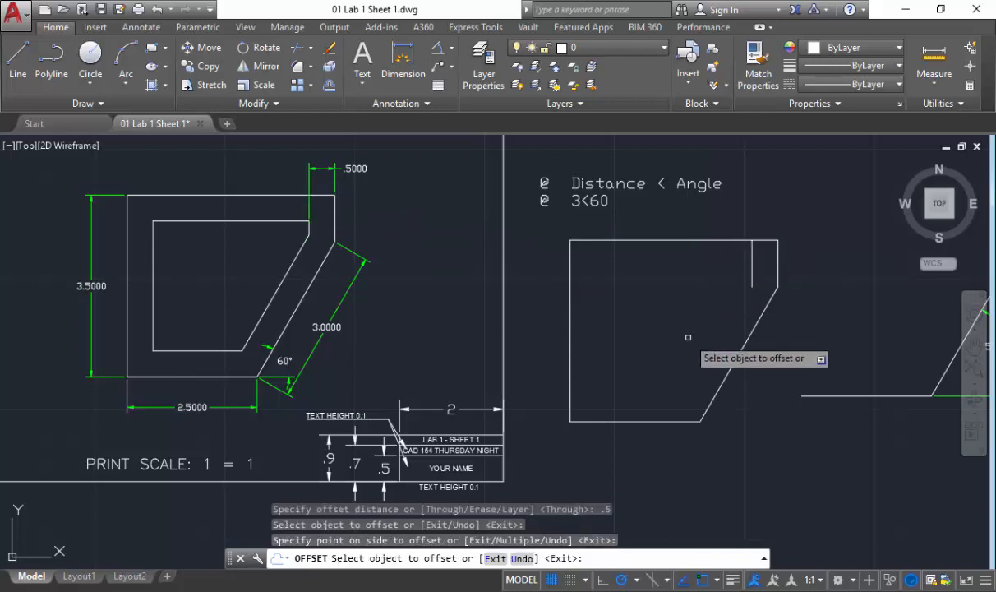
{"action": "left_click", "coordinate": [667, 240]}
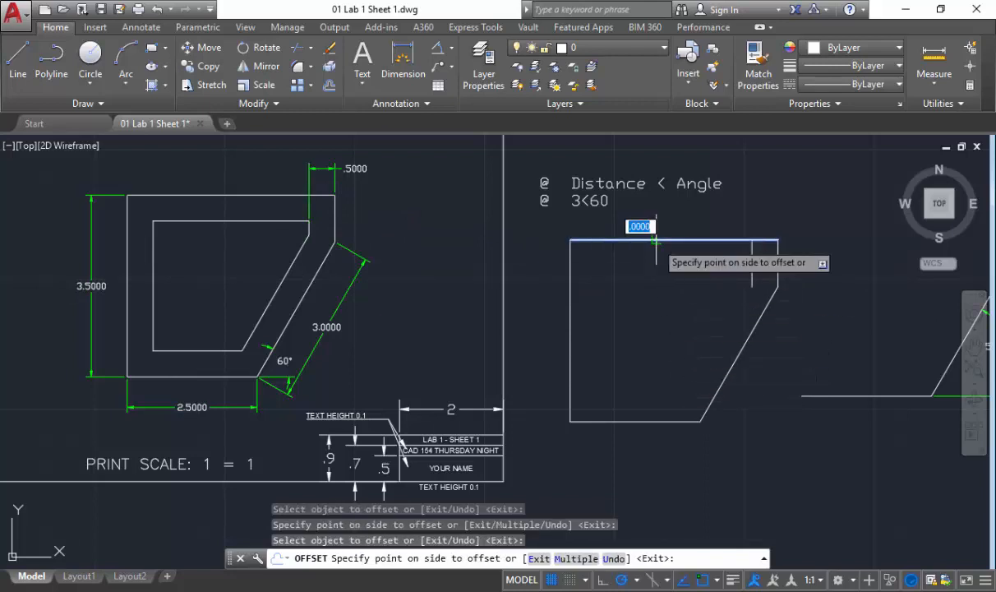
{"action": "left_click", "coordinate": [661, 316]}
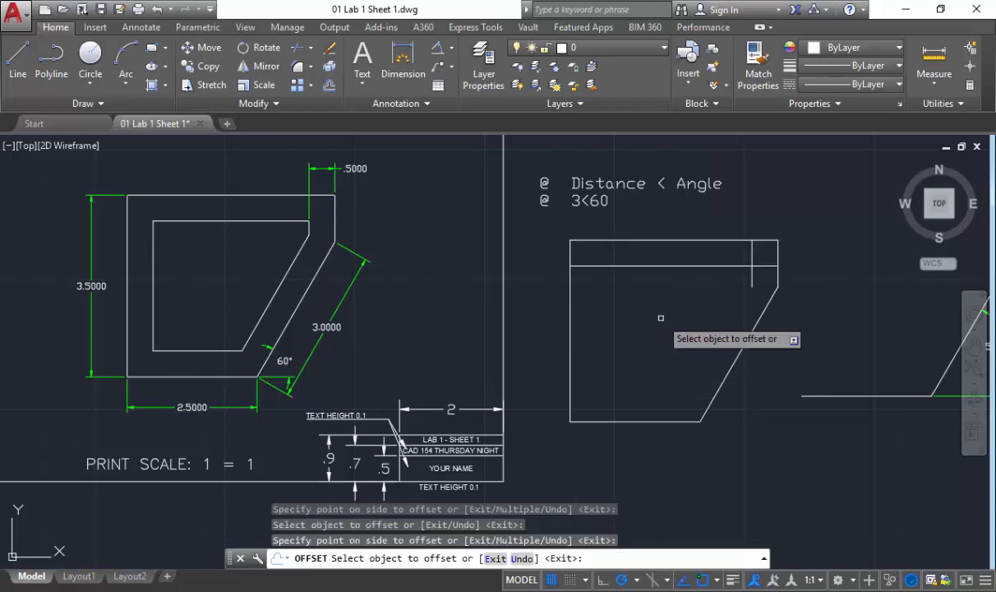
- Offset the profile's left, bottom and slanted edges inward by the same distance, and end the Offset command
{"action": "left_click", "coordinate": [570, 313]}
{"action": "left_click", "coordinate": [645, 320]}
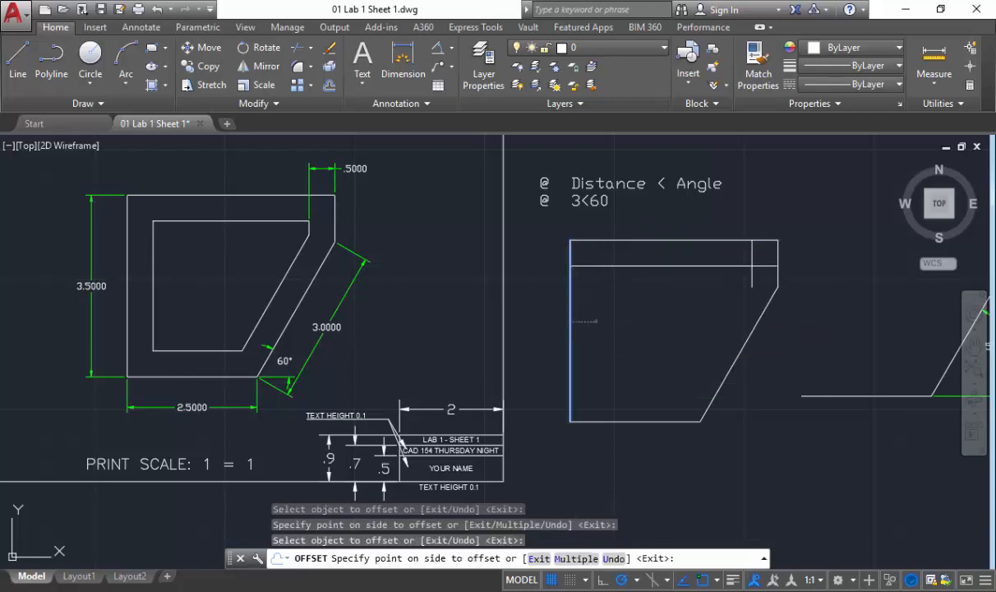
{"action": "left_click", "coordinate": [639, 421]}
{"action": "left_click", "coordinate": [639, 401]}
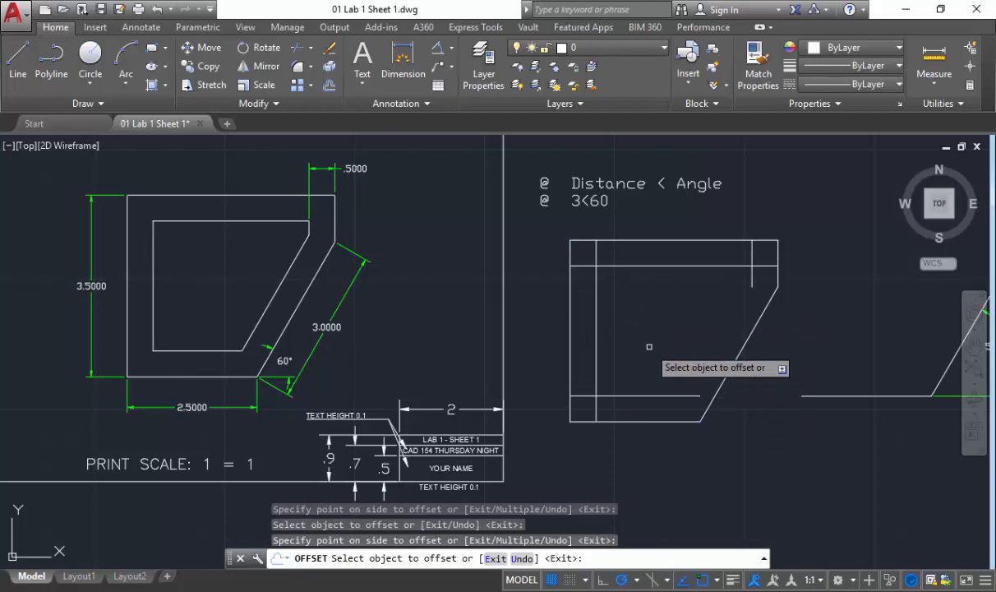
{"action": "left_click", "coordinate": [734, 362]}
{"action": "left_click", "coordinate": [672, 326]}
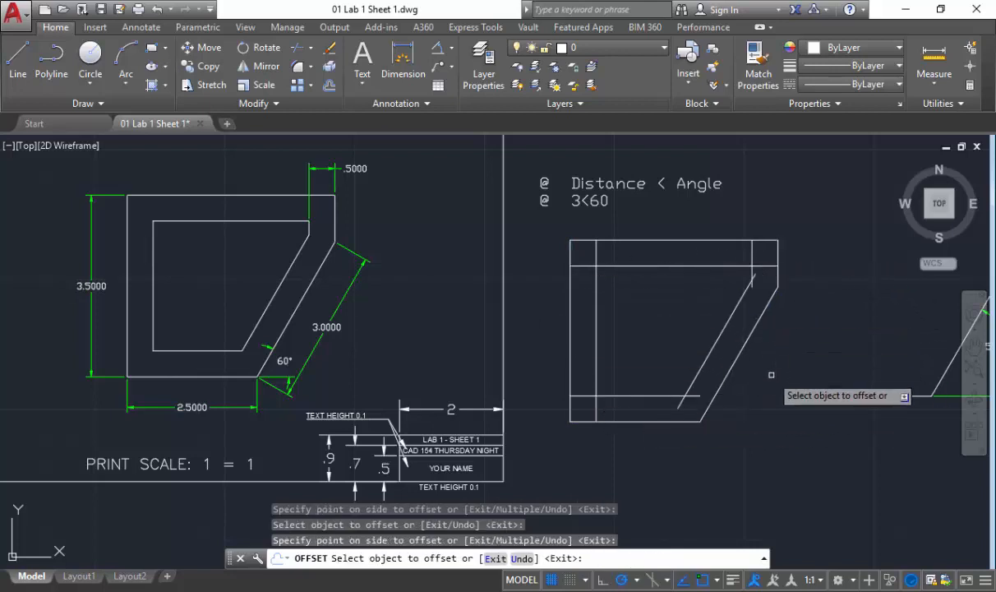
{"action": "key", "text": "Escape"}
- Trim the overhanging offset lines at the inner outline's upper-right corner, using all objects as cutting edges
{"action": "middle_click_drag", "start_coordinate": [766, 373], "coordinate": [739, 377]}
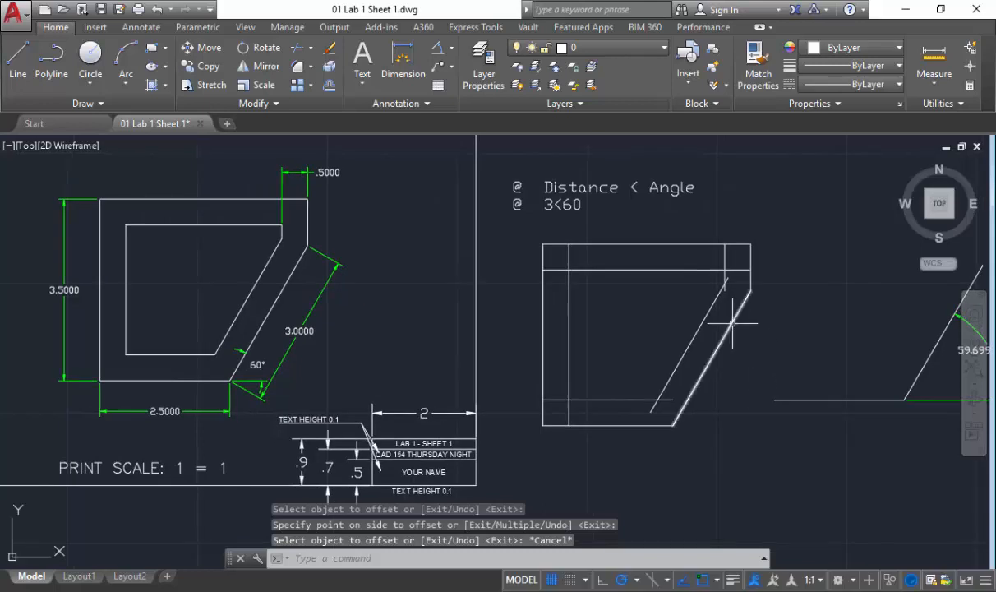
{"action": "scroll", "coordinate": [732, 322], "scroll_direction": "up", "scroll_amount": 2}
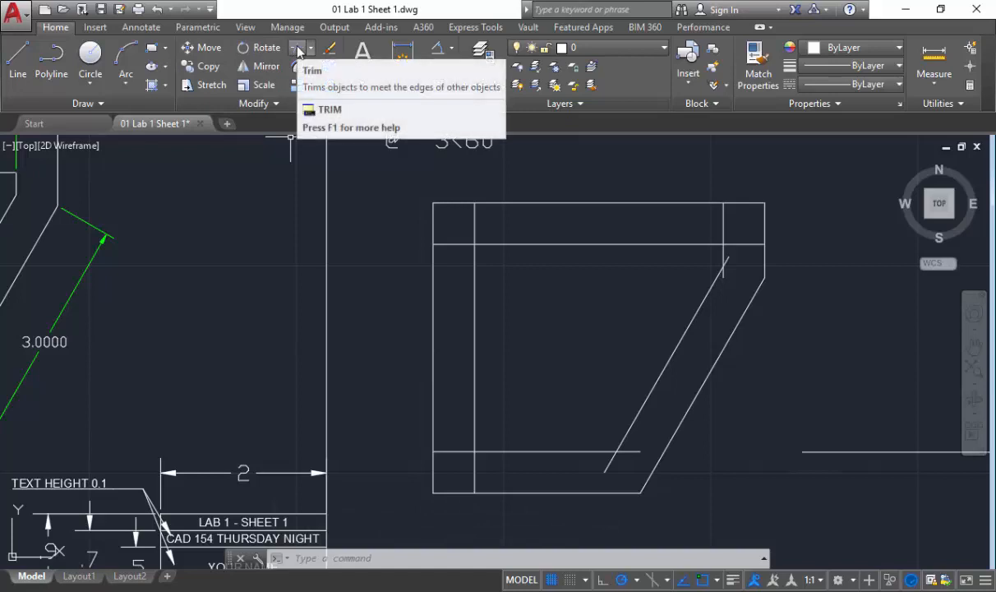
{"action": "left_click", "coordinate": [298, 49]}
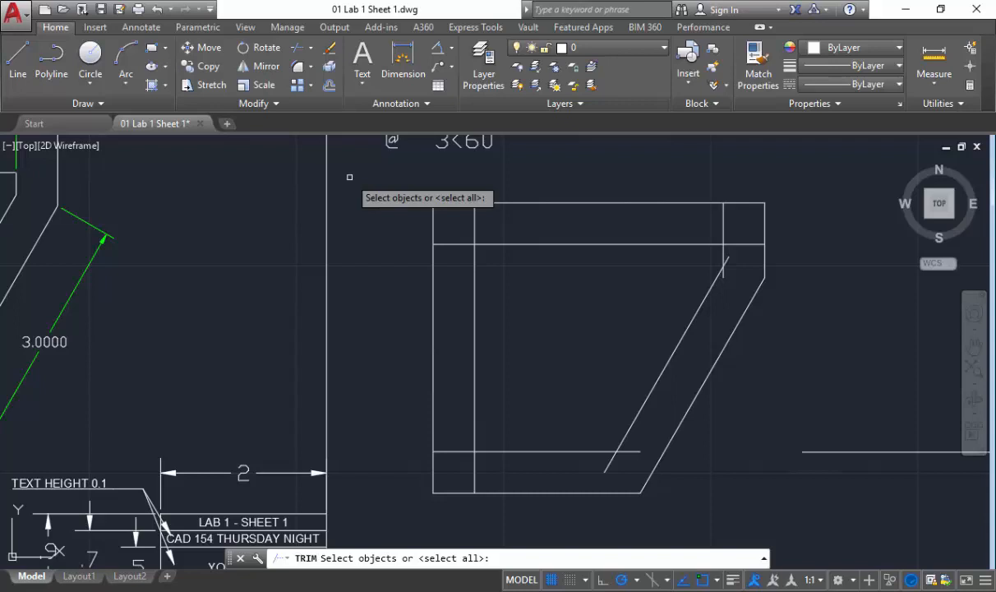
{"action": "key", "text": "Return"}
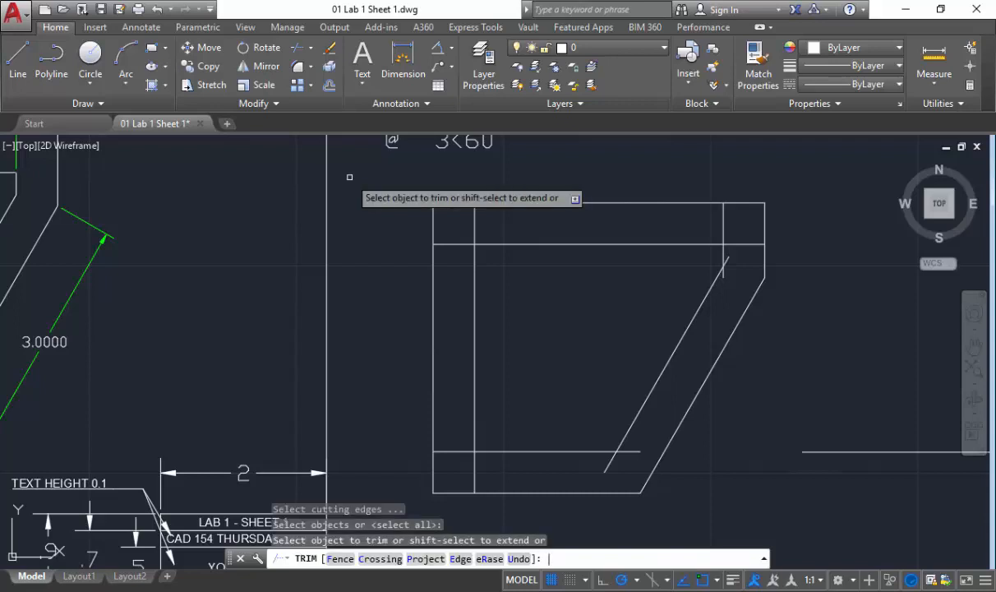
{"action": "left_click", "coordinate": [723, 220]}
{"action": "left_click", "coordinate": [736, 245]}
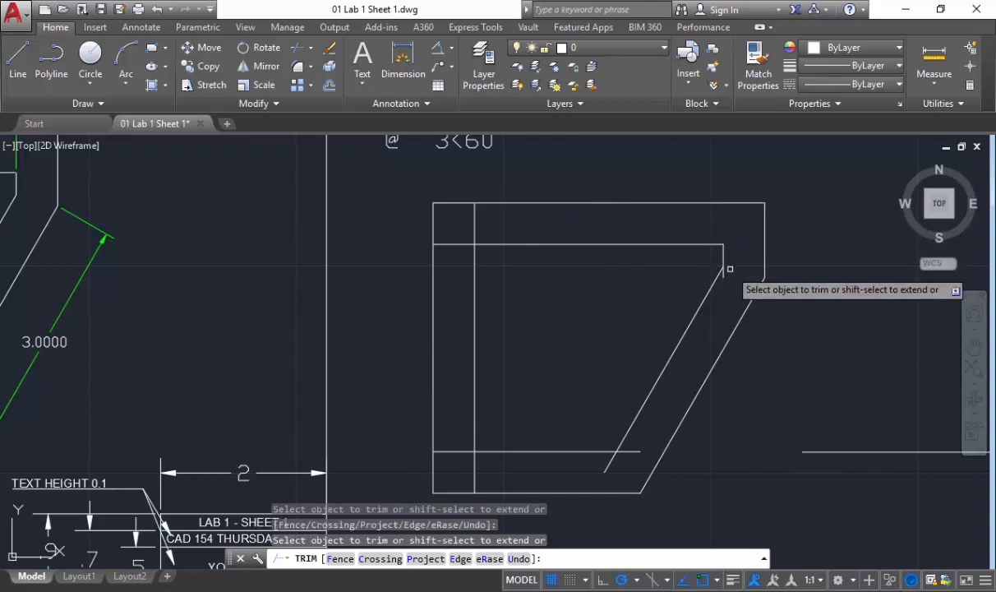
- Trim the line ends that overrun the inner outline's lower-left and lower-right corners
{"action": "left_click", "coordinate": [475, 263]}
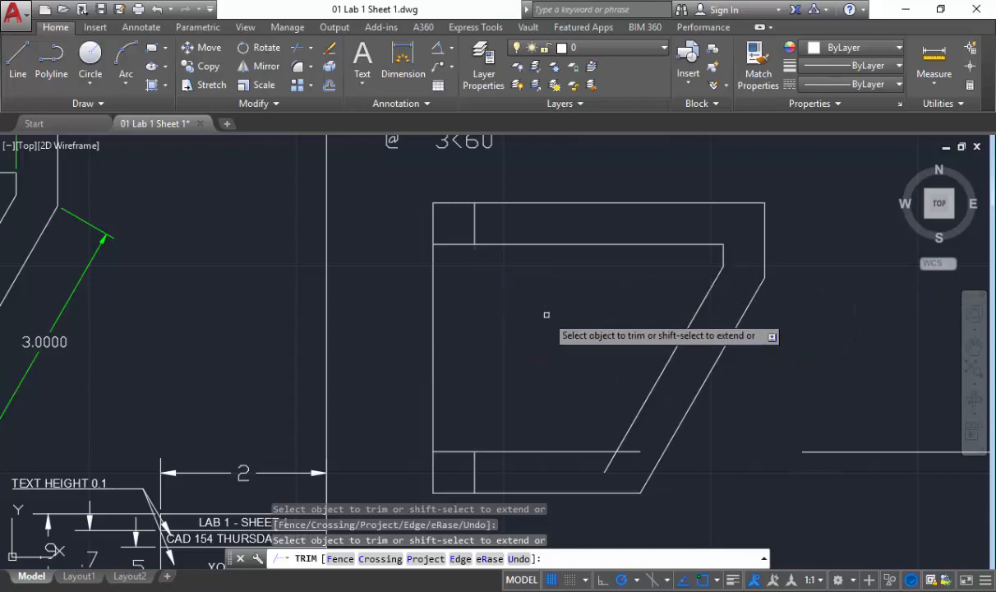
{"action": "left_click", "coordinate": [453, 450]}
{"action": "left_click", "coordinate": [473, 470]}
{"action": "left_click", "coordinate": [474, 470]}
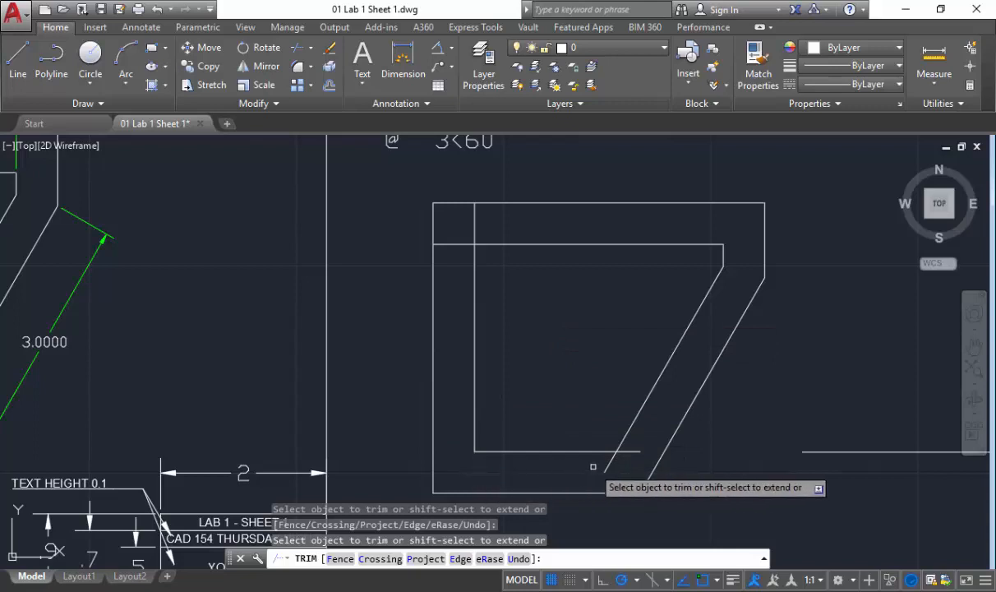
{"action": "left_click", "coordinate": [605, 465]}
{"action": "left_click", "coordinate": [618, 461]}
{"action": "left_click", "coordinate": [629, 451]}
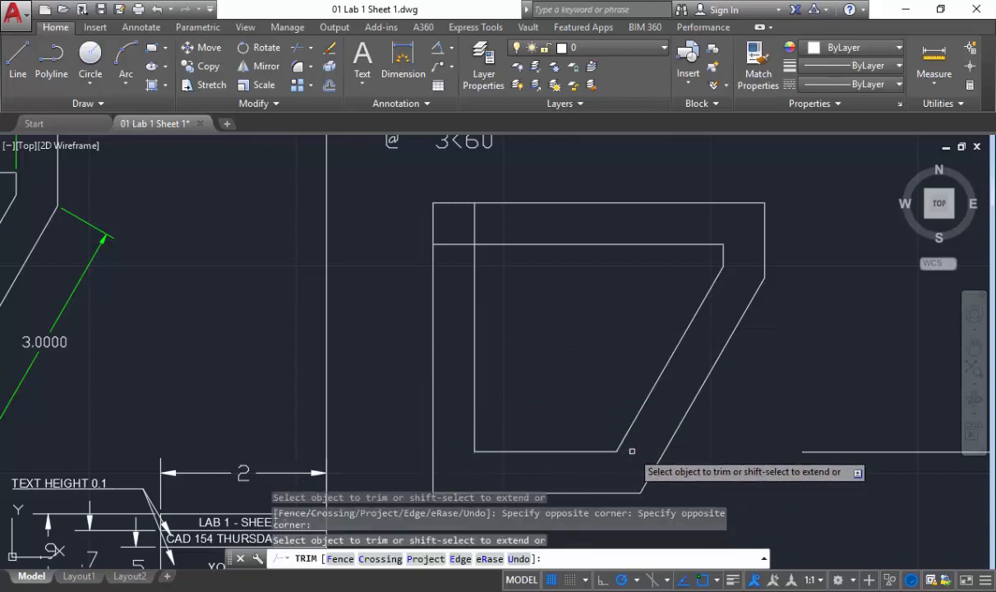
- Trim the two overhangs at the inner outline's upper-left corner and end the Trim command
{"action": "left_click", "coordinate": [474, 223]}
{"action": "left_click", "coordinate": [459, 244]}
{"action": "middle_click_drag", "start_coordinate": [706, 345], "coordinate": [599, 309]}
{"action": "key", "text": "Escape"}
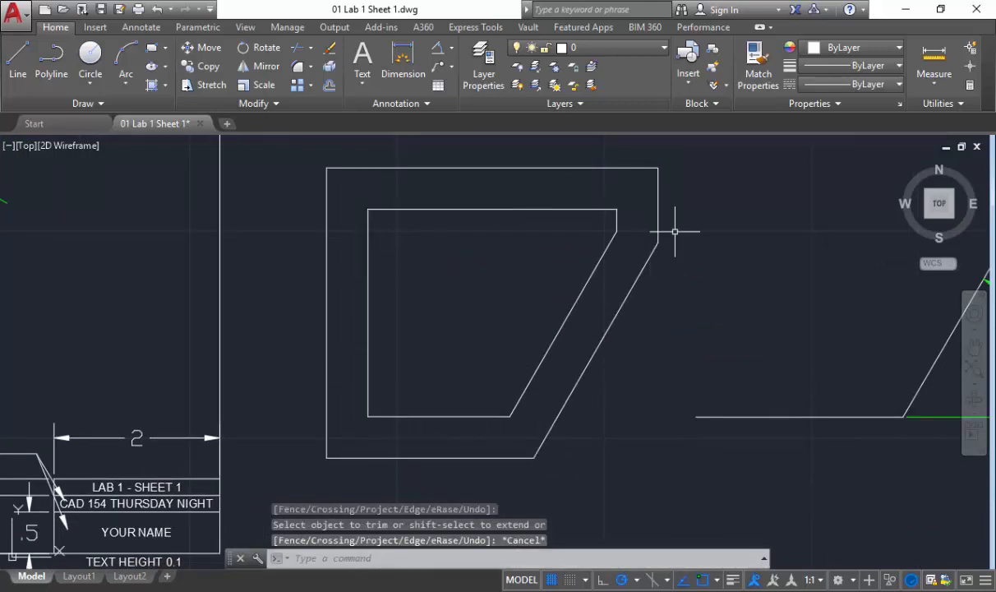
- Delete the practice horizontal and slanted lines beside the profile together with their angular dimension
{"action": "scroll", "coordinate": [693, 260], "scroll_direction": "down", "scroll_amount": 2}
{"action": "middle_click_drag", "start_coordinate": [706, 287], "coordinate": [613, 318]}
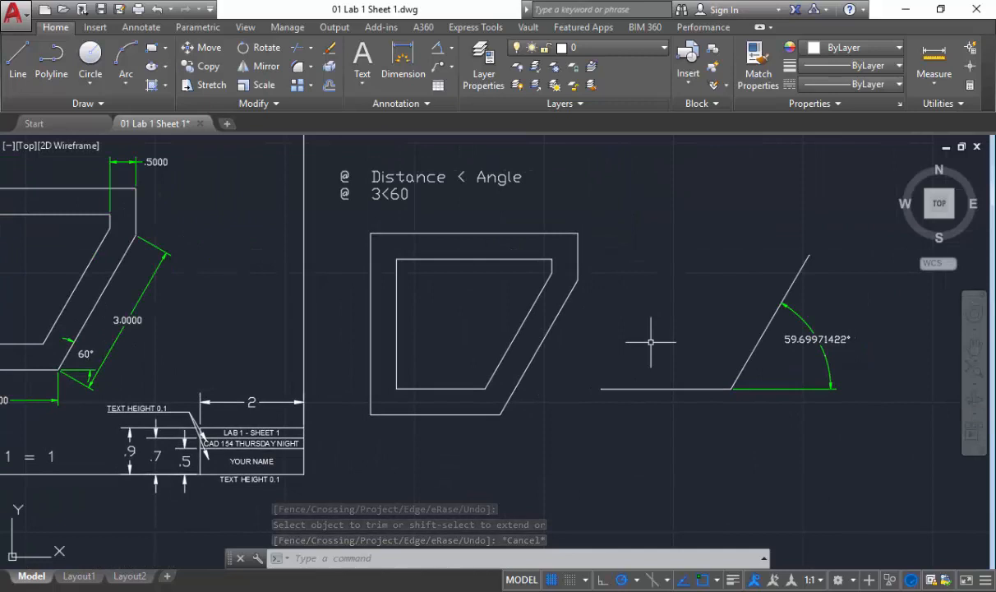
{"action": "left_click", "coordinate": [874, 418]}
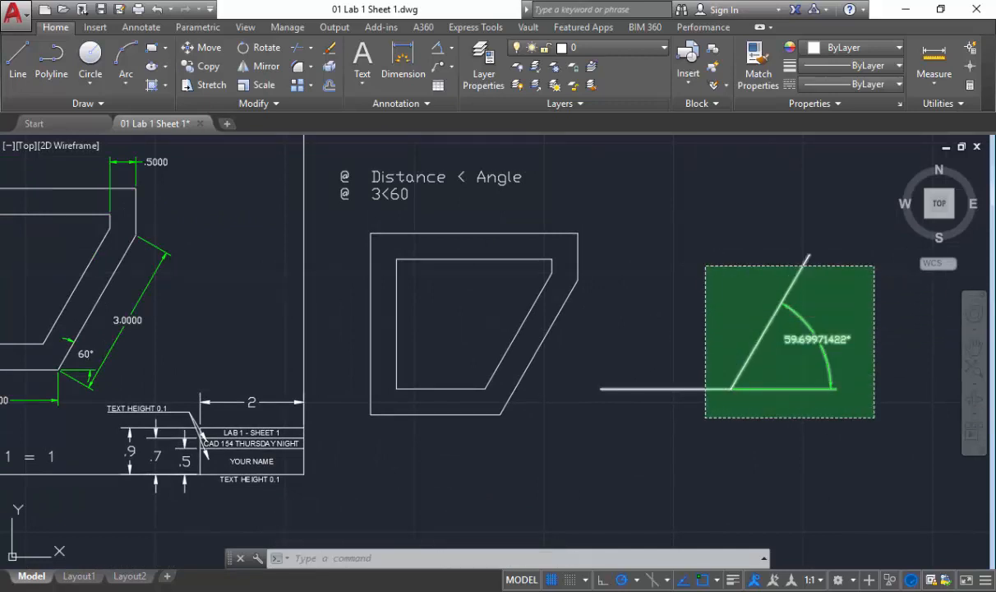
{"action": "left_click", "coordinate": [705, 266]}
{"action": "key", "text": "Delete"}
- Draw a closed rectangular sheet border from lines, 10.5 wide and 7.5 high, in the empty space beyond the copied profile
{"action": "middle_click_drag", "start_coordinate": [601, 335], "coordinate": [805, 388]}
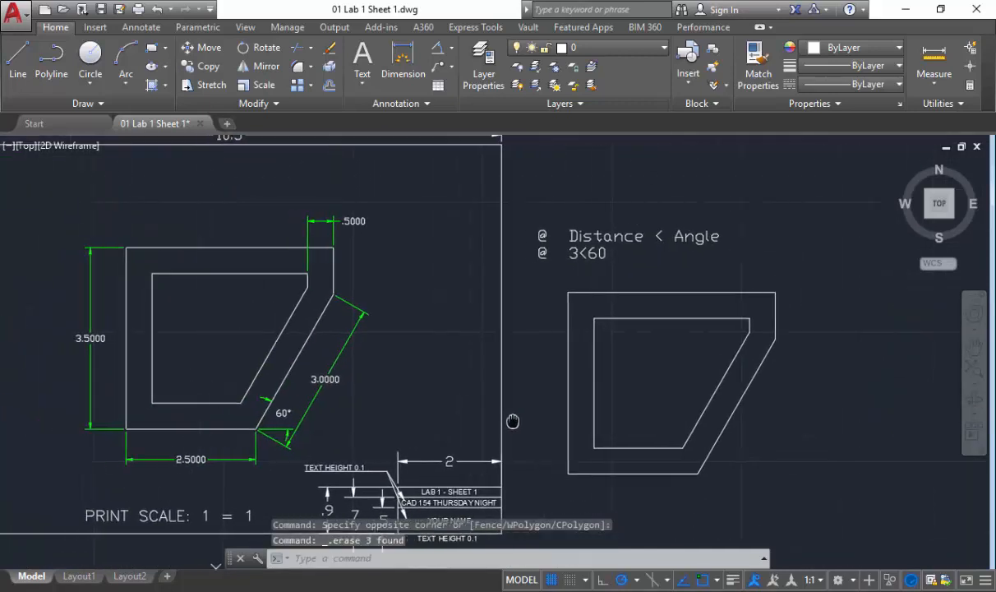
{"action": "scroll", "coordinate": [740, 354], "scroll_direction": "down", "scroll_amount": 3}
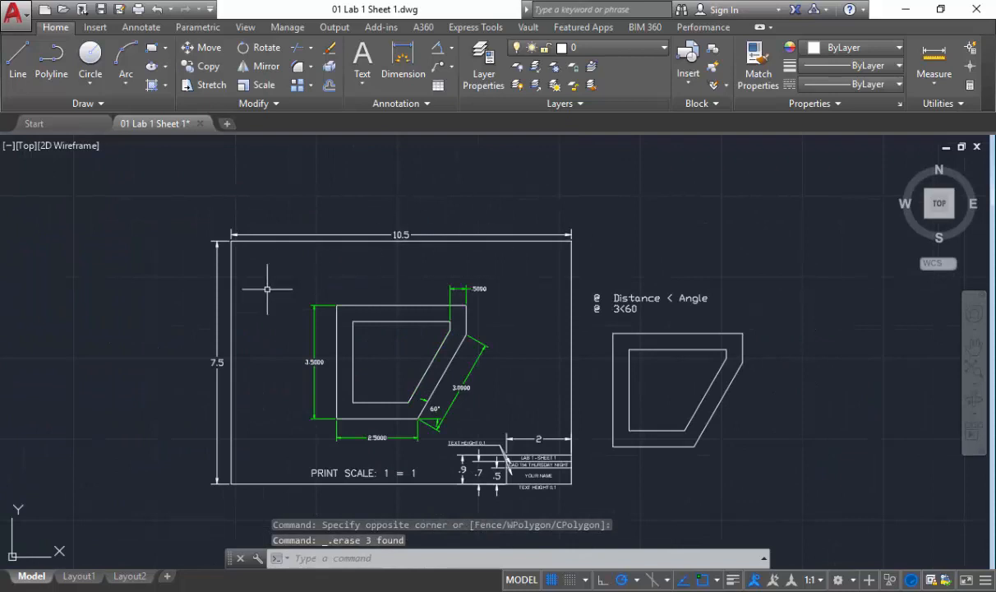
{"action": "left_click", "coordinate": [17, 63]}
{"action": "middle_click_drag", "start_coordinate": [705, 349], "coordinate": [571, 322]}
{"action": "left_click", "coordinate": [615, 460]}
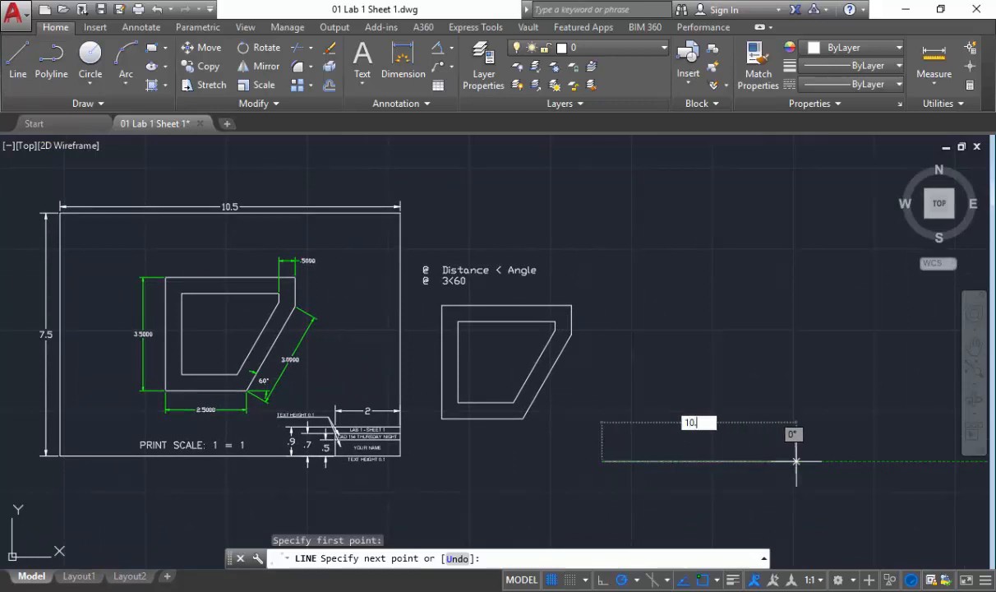
{"action": "key", "text": "Return"}
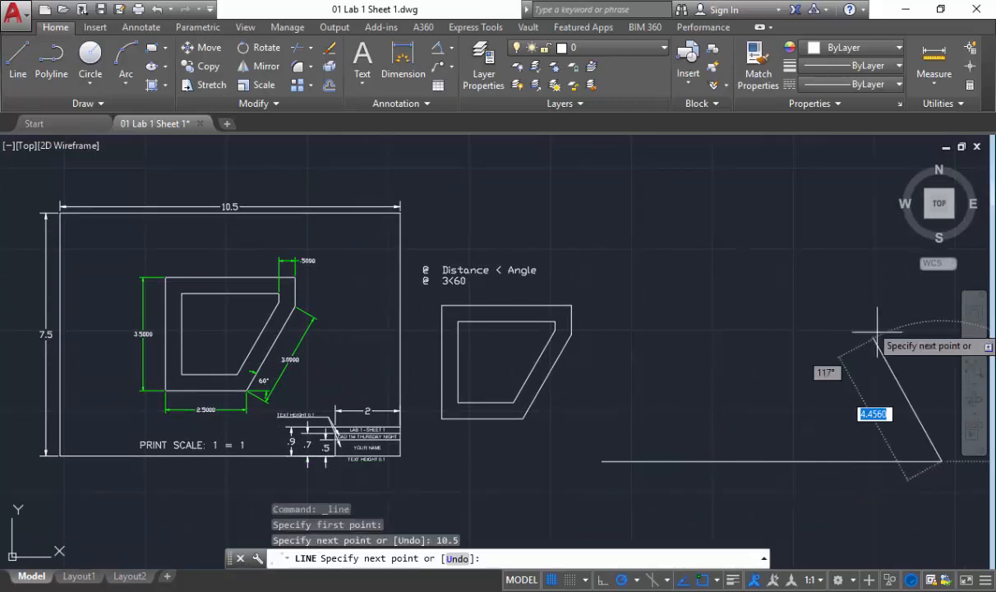
{"action": "middle_click_drag", "start_coordinate": [900, 326], "coordinate": [810, 324]}
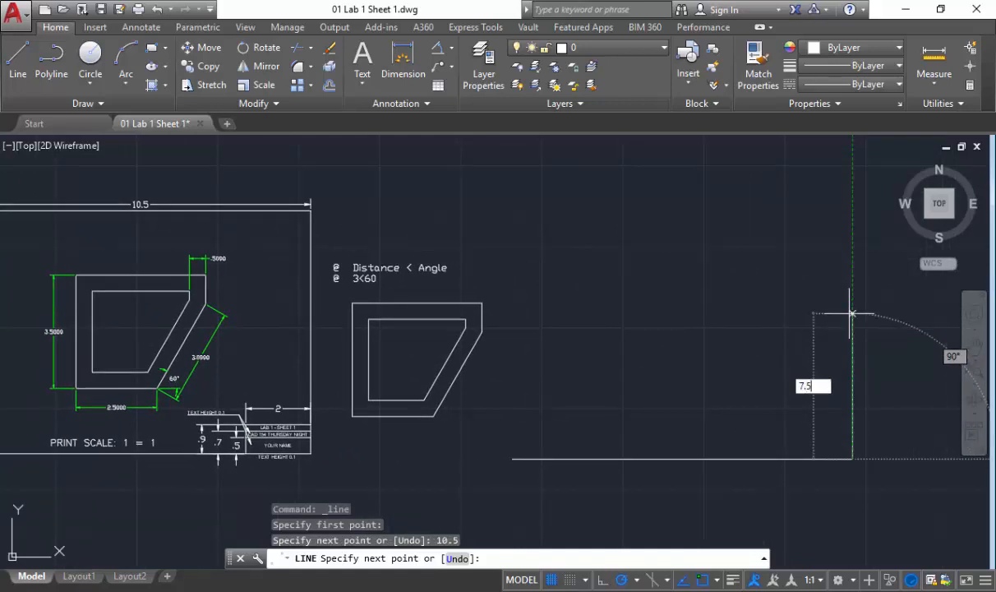
{"action": "key", "text": "Return"}
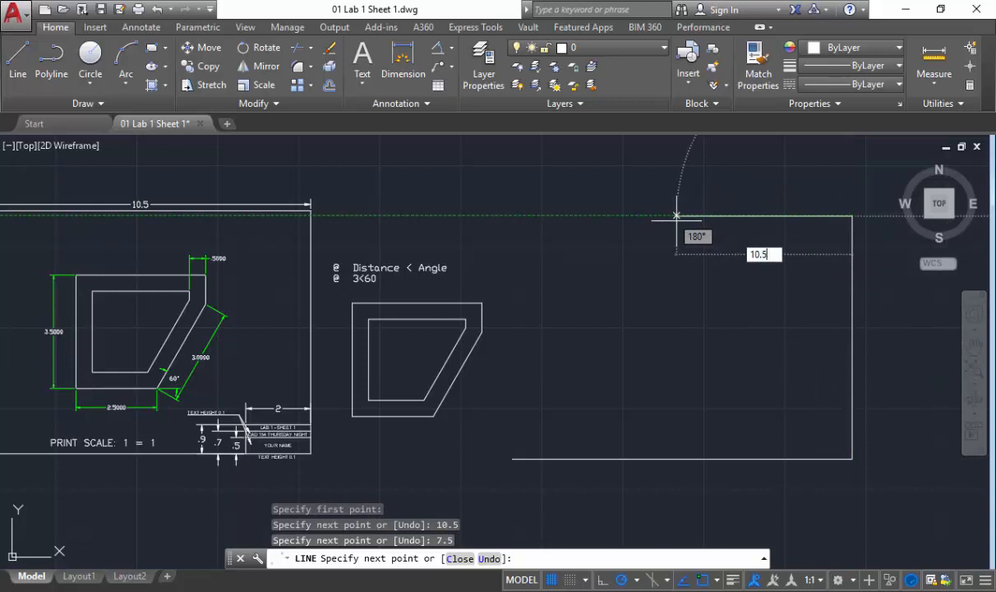
{"action": "type", "text": "10.5"}
{"action": "key", "text": "Return"}
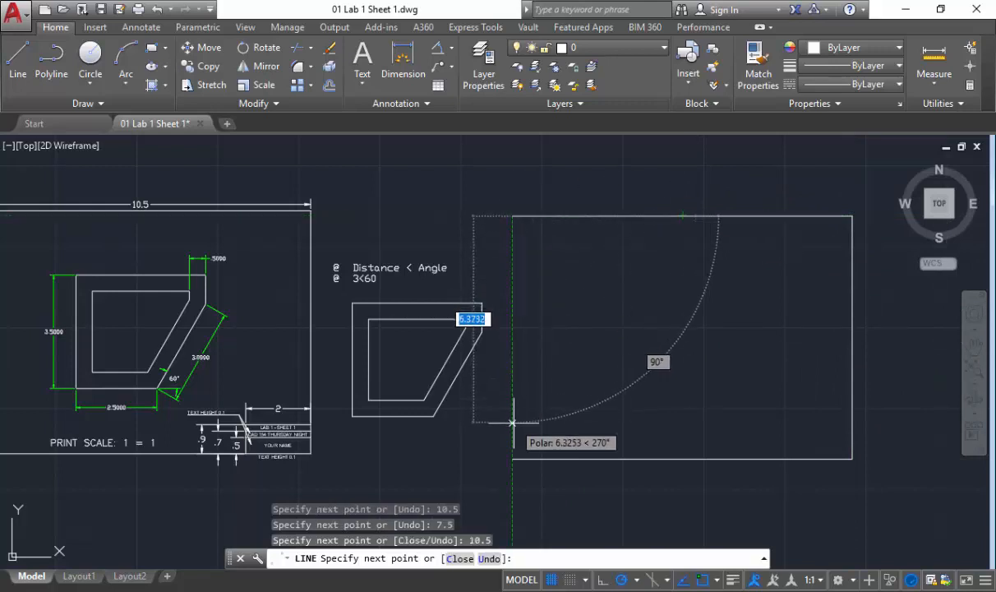
{"action": "left_click", "coordinate": [512, 458]}
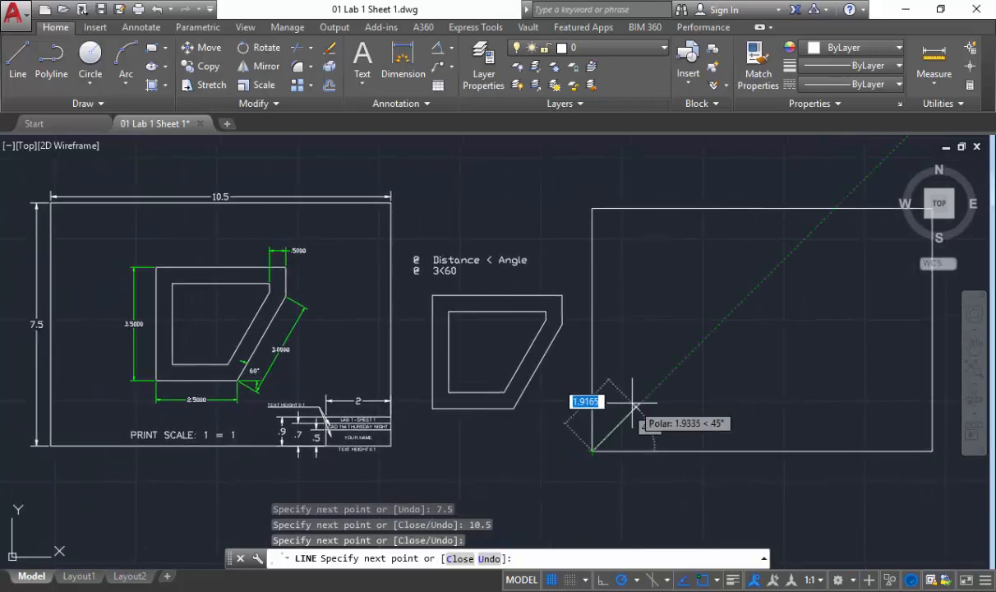
{"action": "key", "text": "Escape"}
- Offset the new border's right edge inward by 2 for the title block's width, and end the Offset command
{"action": "scroll", "coordinate": [414, 265], "scroll_direction": "up", "scroll_amount": 3}
{"action": "scroll", "coordinate": [362, 443], "scroll_direction": "up", "scroll_amount": 3}
{"action": "scroll", "coordinate": [464, 417], "scroll_direction": "down", "scroll_amount": 6}
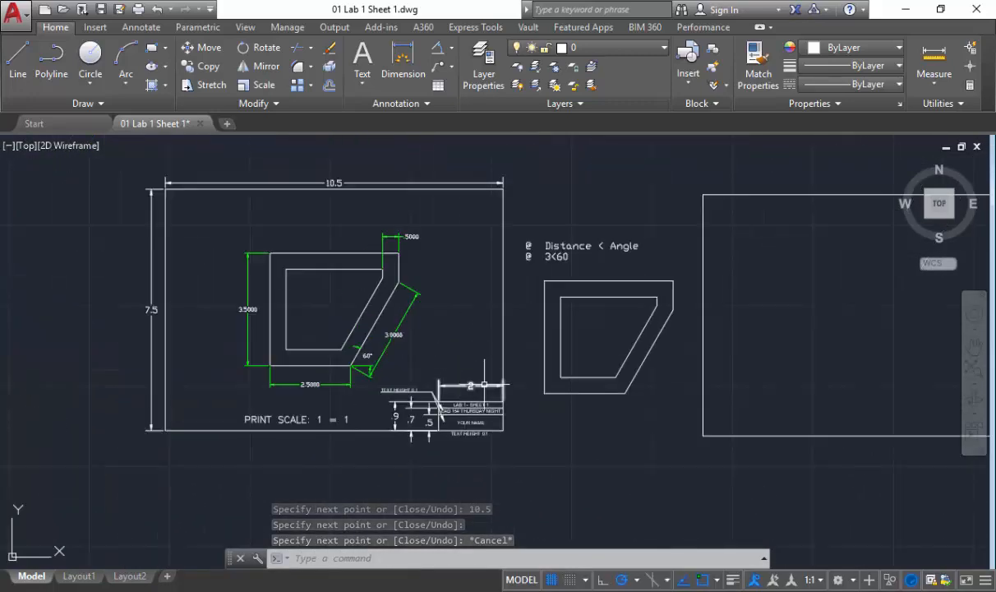
{"action": "scroll", "coordinate": [453, 394], "scroll_direction": "up", "scroll_amount": 4}
{"action": "scroll", "coordinate": [429, 400], "scroll_direction": "down", "scroll_amount": 5}
{"action": "scroll", "coordinate": [550, 384], "scroll_direction": "up", "scroll_amount": 2}
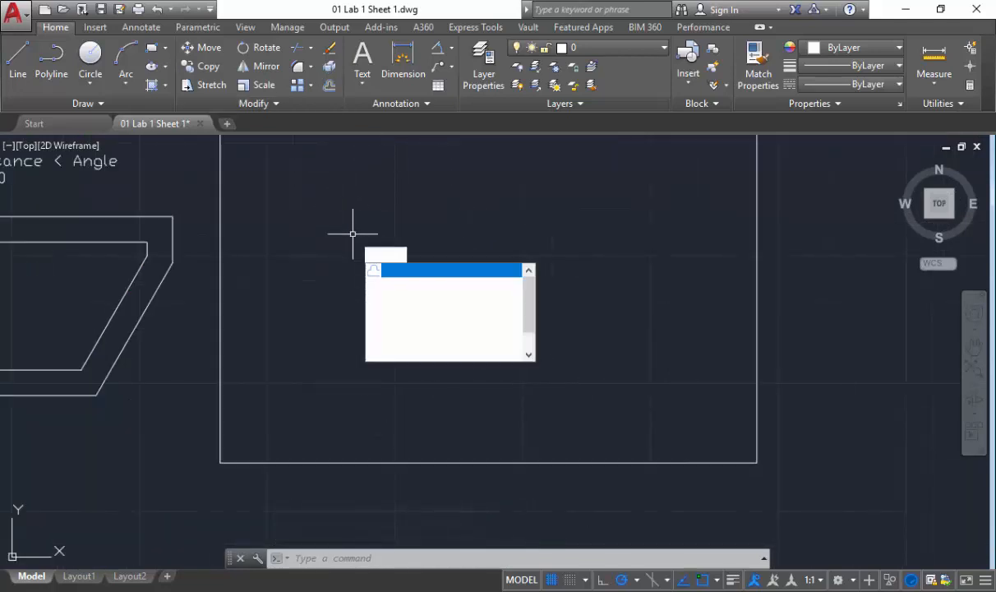
{"action": "key", "text": "BackSpace"}
{"action": "key", "text": "BackSpace"}
{"action": "key", "text": "BackSpace"}
{"action": "key", "text": "BackSpace"}
{"action": "key", "text": "BackSpace"}
{"action": "type", "text": "O"}
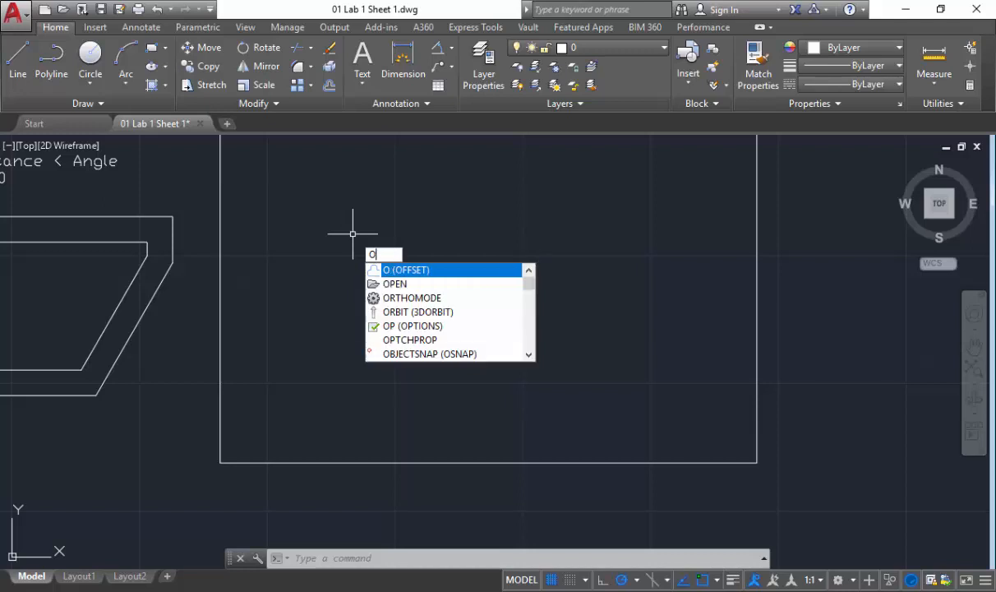
{"action": "key", "text": "Return"}
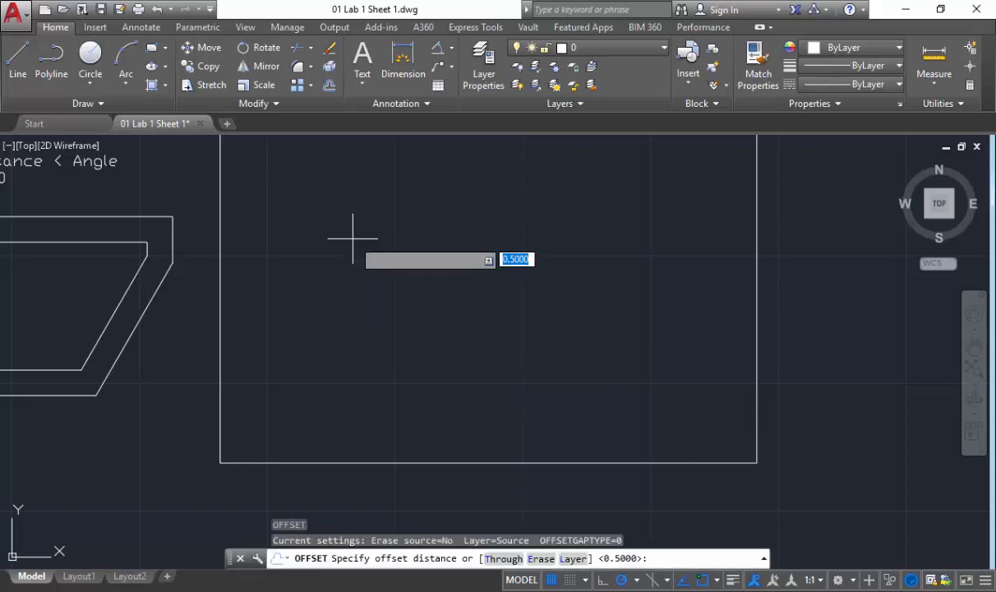
{"action": "middle_click_drag", "start_coordinate": [354, 267], "coordinate": [739, 251]}
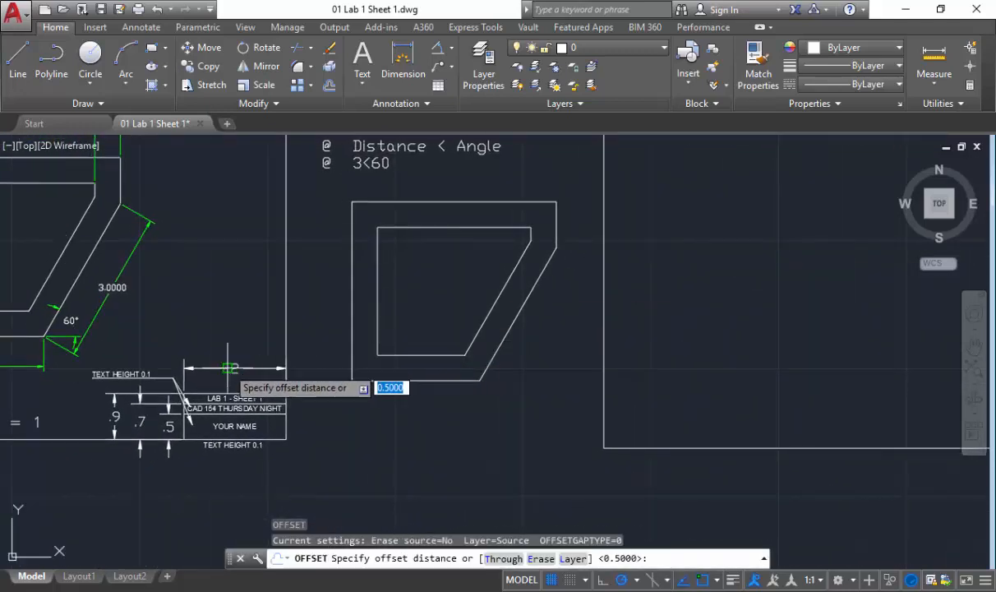
{"action": "type", "text": "2"}
{"action": "key", "text": "Return"}
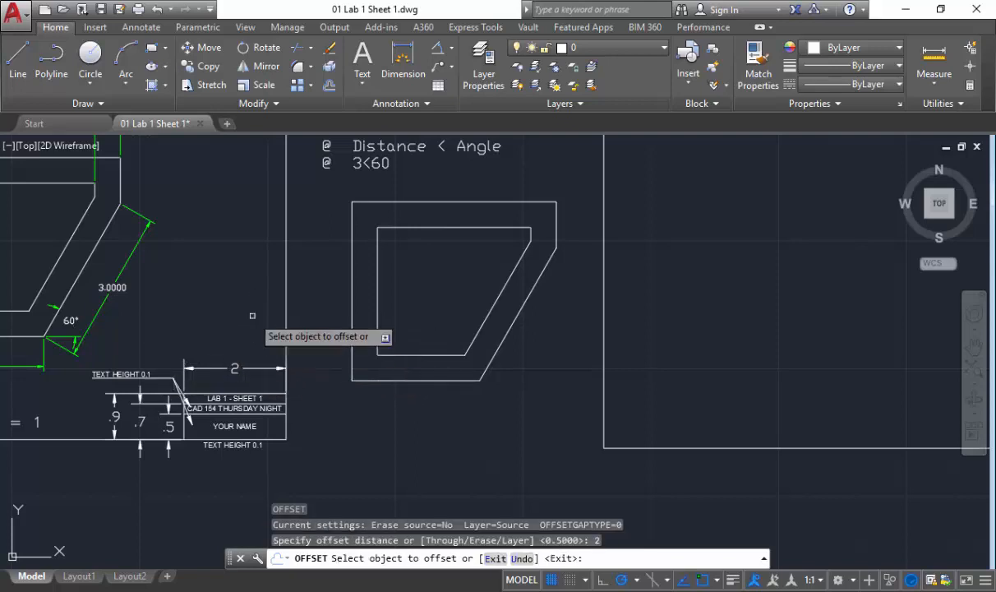
{"action": "scroll", "coordinate": [443, 374], "scroll_direction": "down", "scroll_amount": 1}
{"action": "left_click", "coordinate": [874, 353]}
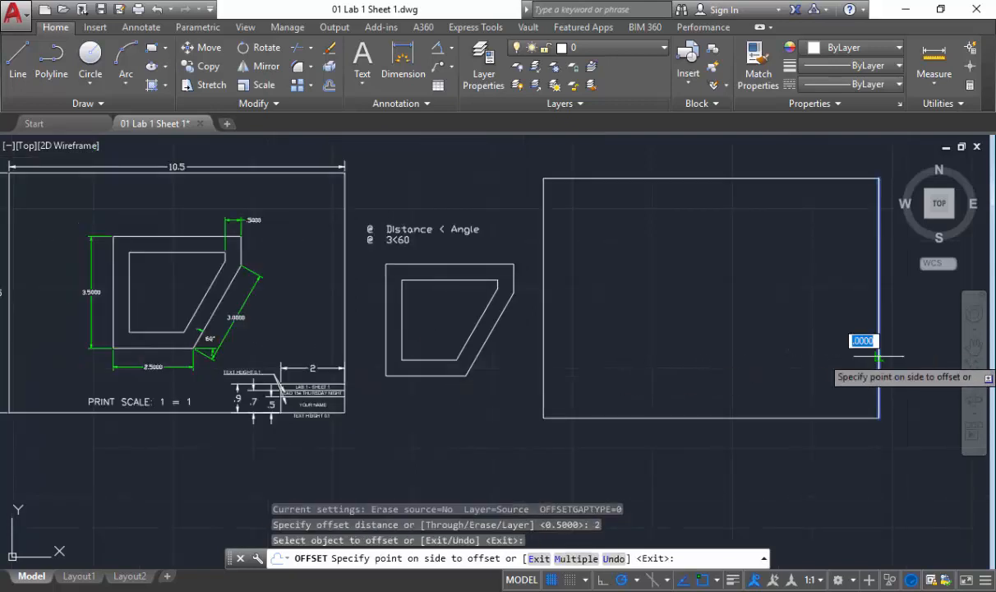
{"action": "left_click", "coordinate": [760, 348]}
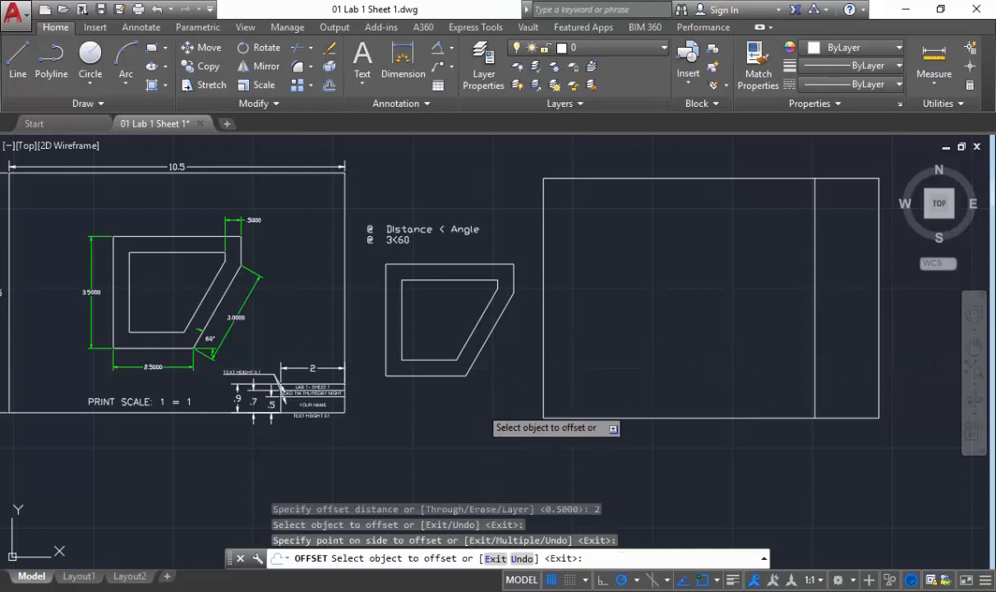
{"action": "key", "text": "Escape"}
- Offset the new border's bottom edge upward by 0.5 for the title block's first row
{"action": "scroll", "coordinate": [257, 420], "scroll_direction": "up", "scroll_amount": 4}
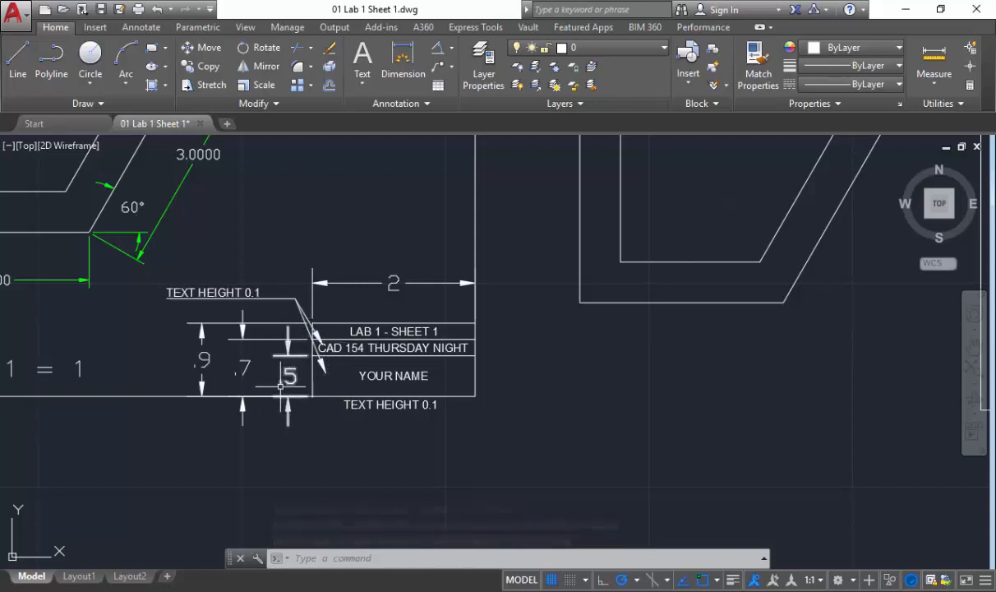
{"action": "left_click", "coordinate": [329, 86]}
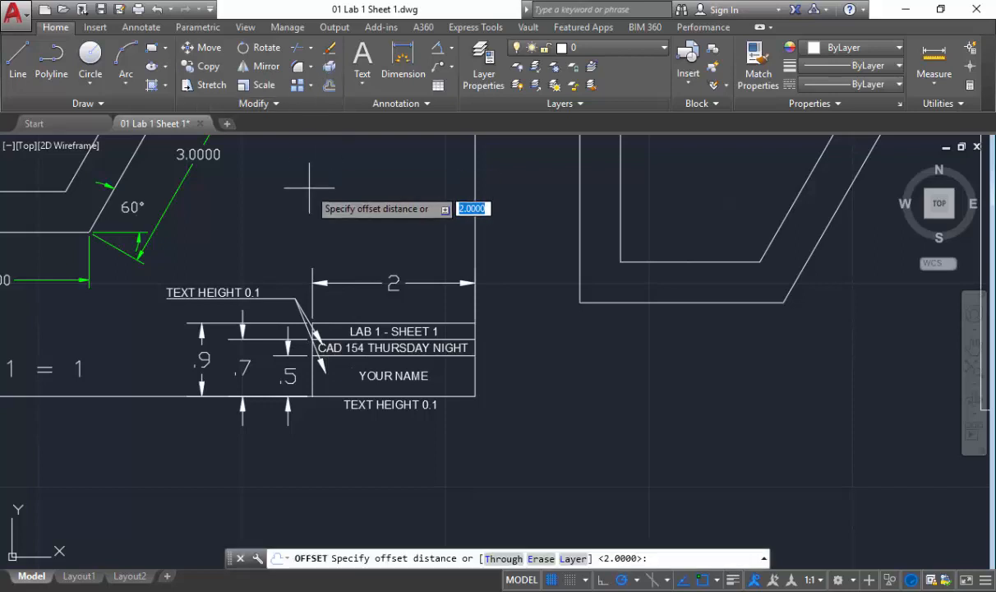
{"action": "key", "text": "Return"}
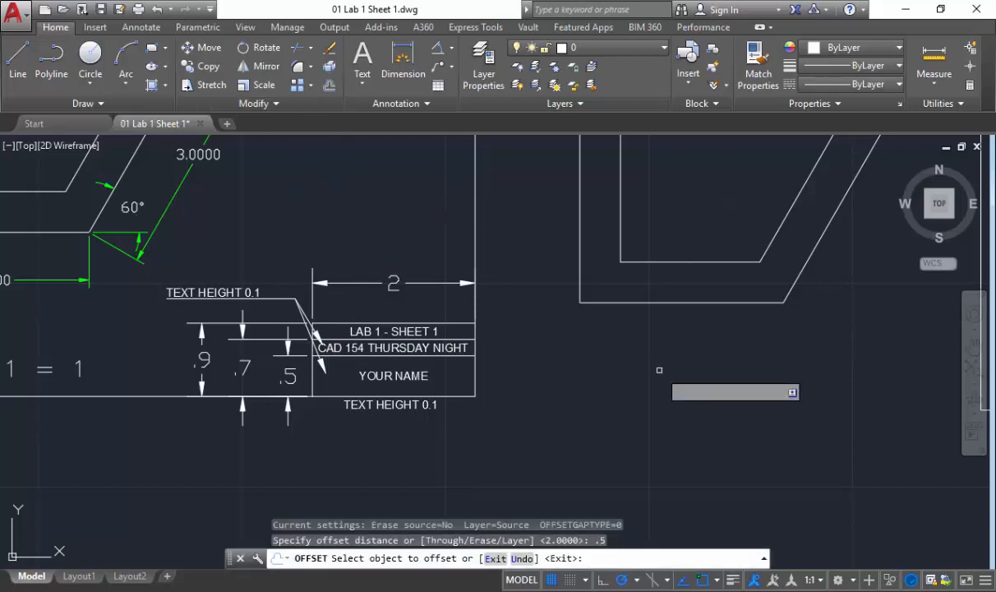
{"action": "scroll", "coordinate": [718, 393], "scroll_direction": "down", "scroll_amount": 2}
{"action": "middle_click_drag", "start_coordinate": [718, 393], "coordinate": [447, 390]}
{"action": "left_click", "coordinate": [586, 397]}
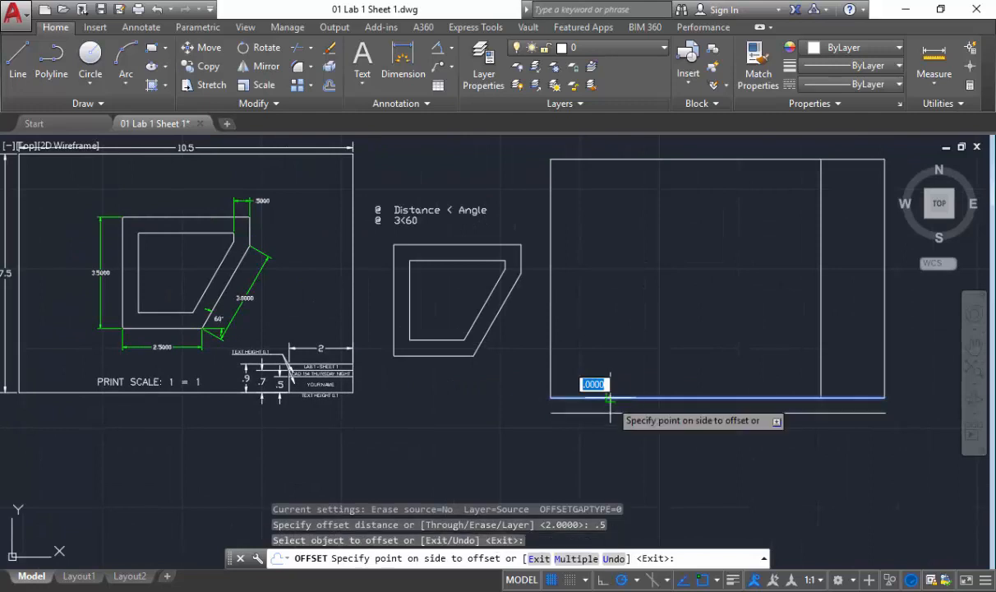
{"action": "left_click", "coordinate": [614, 383]}
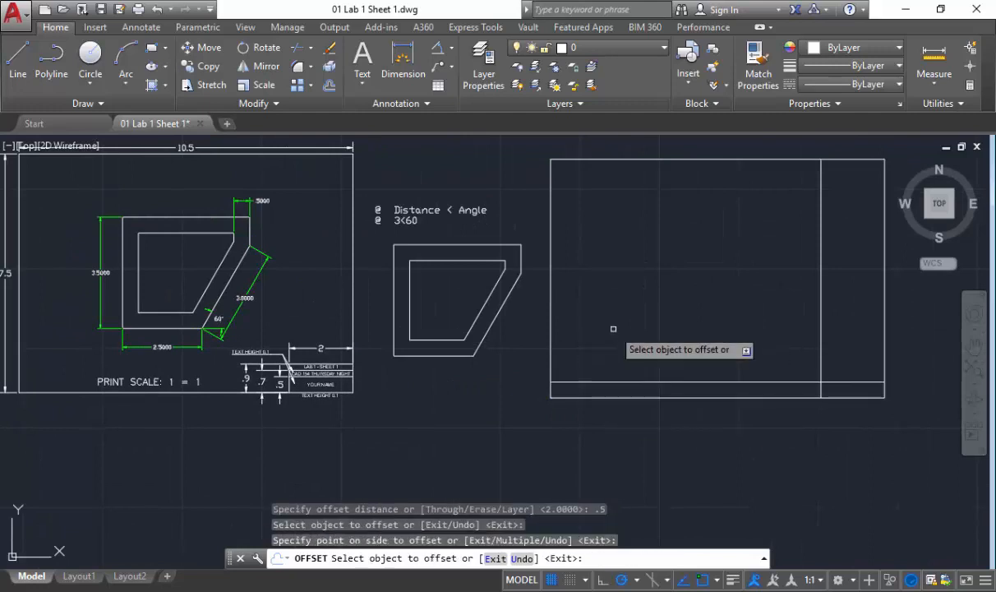
- Offset the new border's bottom edge upward by 0.7 for the title block's second row
{"action": "left_click", "coordinate": [329, 86]}
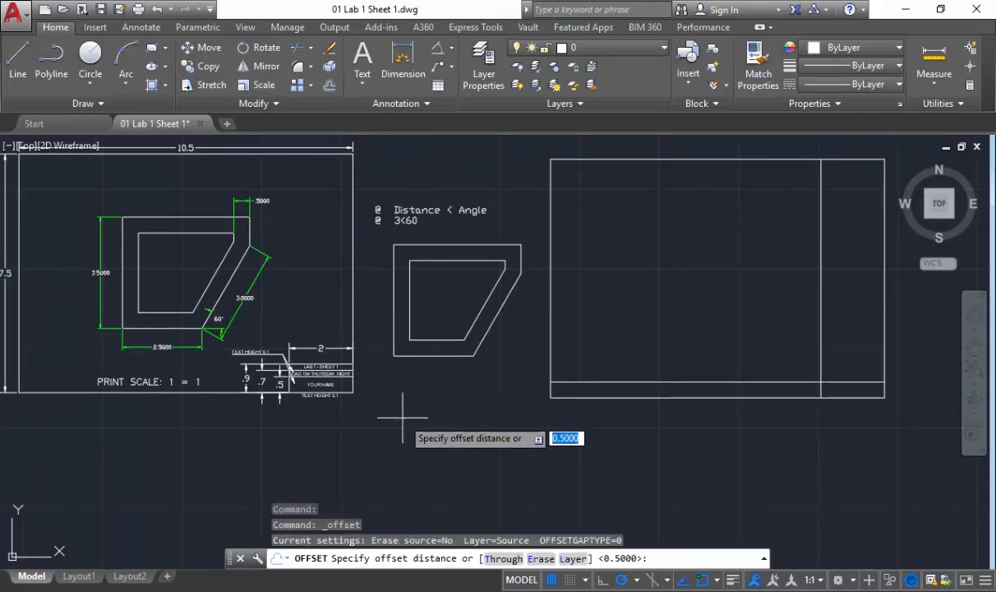
{"action": "key", "text": "Return"}
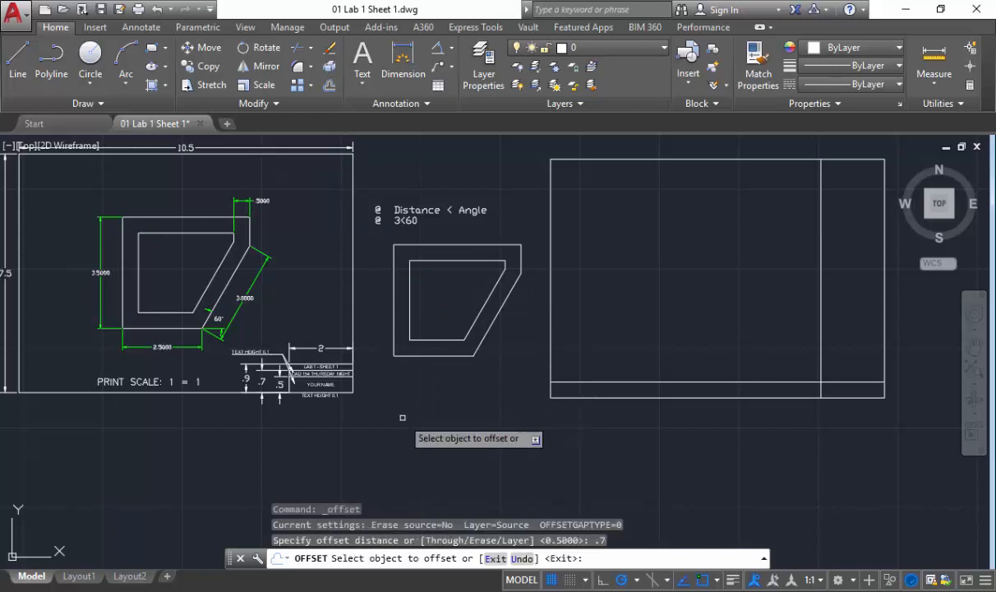
{"action": "left_click", "coordinate": [740, 397]}
{"action": "left_click", "coordinate": [749, 344]}
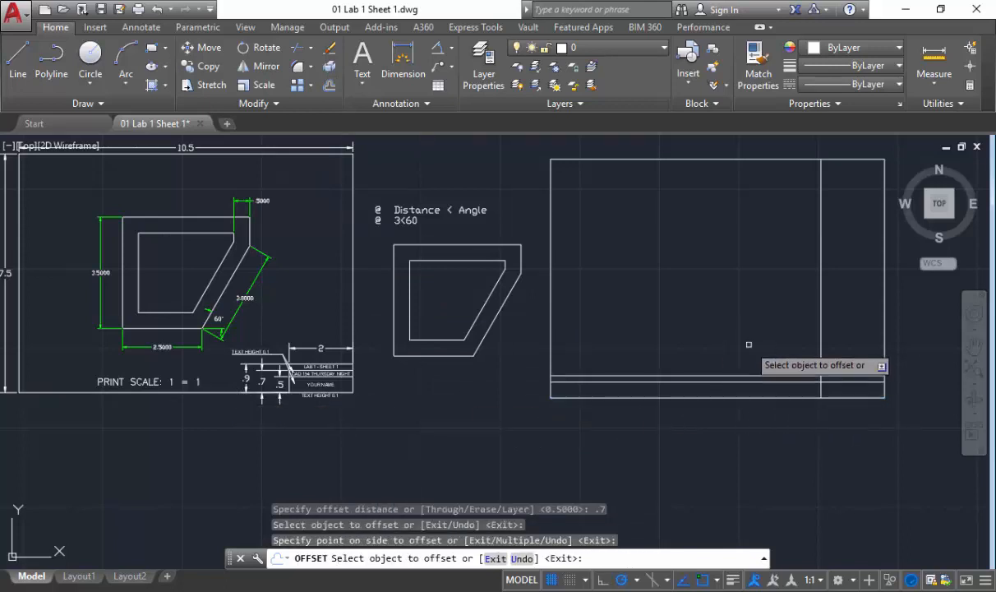
- Offset the new border's bottom edge upward by 0.9 for the title block's third row, and end the Offset command
{"action": "key", "text": "Escape"}
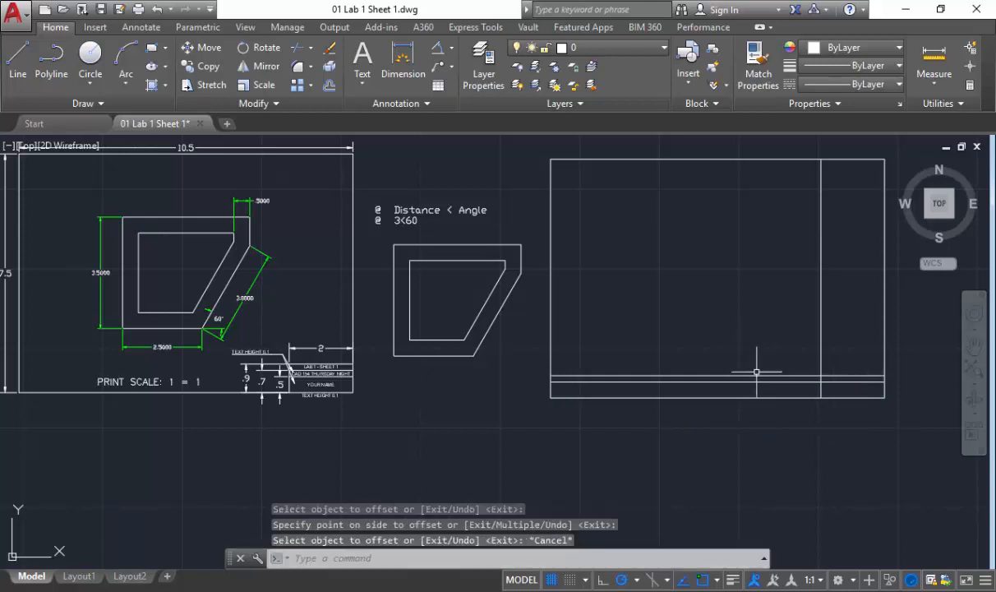
{"action": "left_click", "coordinate": [329, 87]}
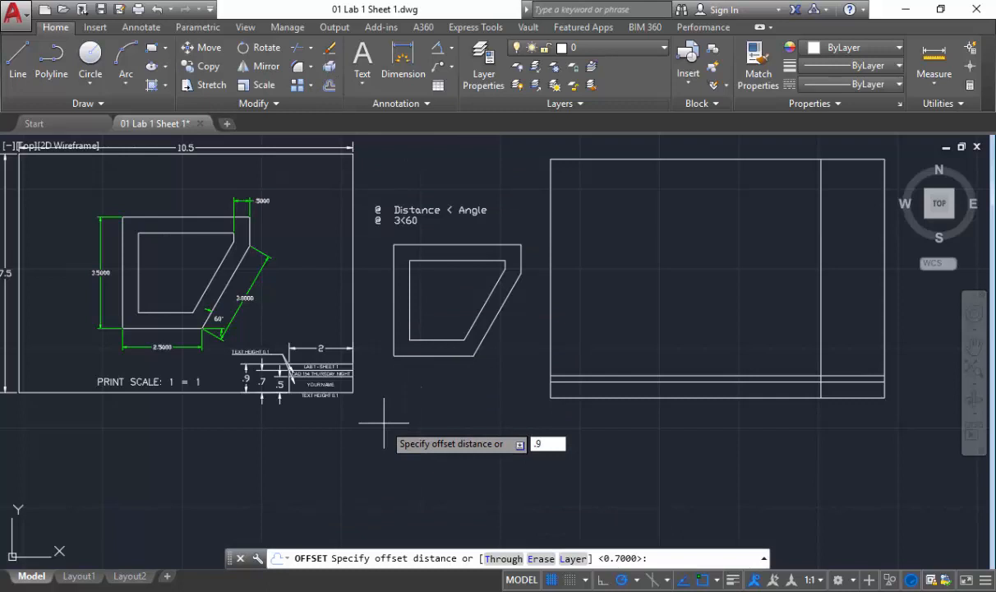
{"action": "type", "text": ".9"}
{"action": "key", "text": "Return"}
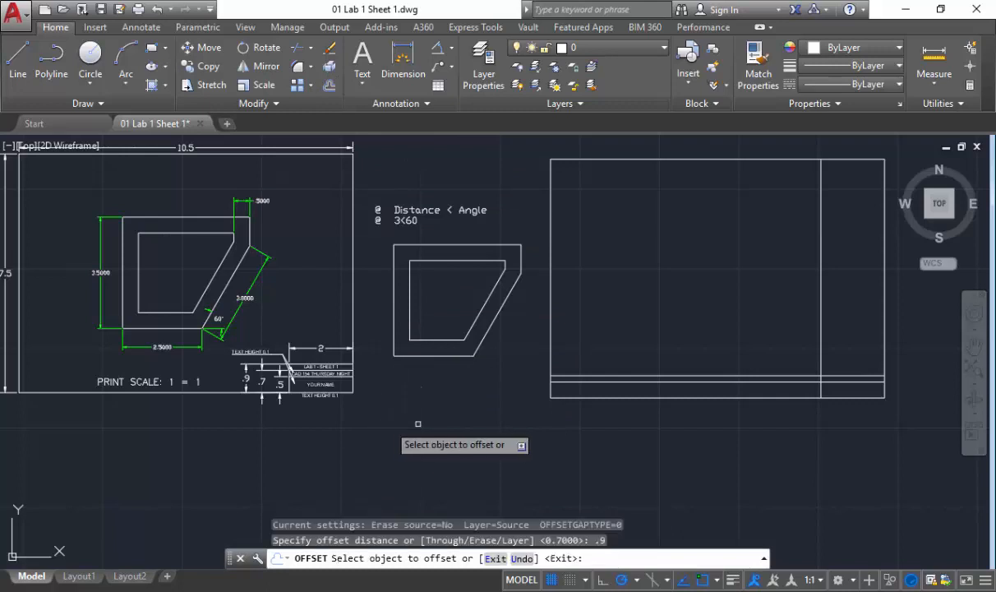
{"action": "left_click", "coordinate": [793, 397]}
{"action": "left_click", "coordinate": [776, 302]}
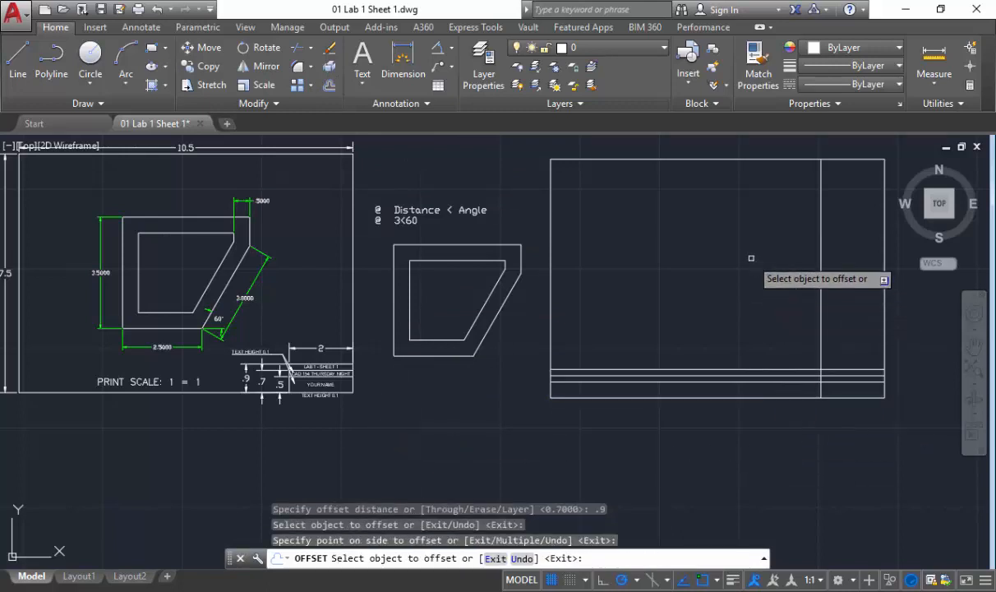
{"action": "key", "text": "Escape"}
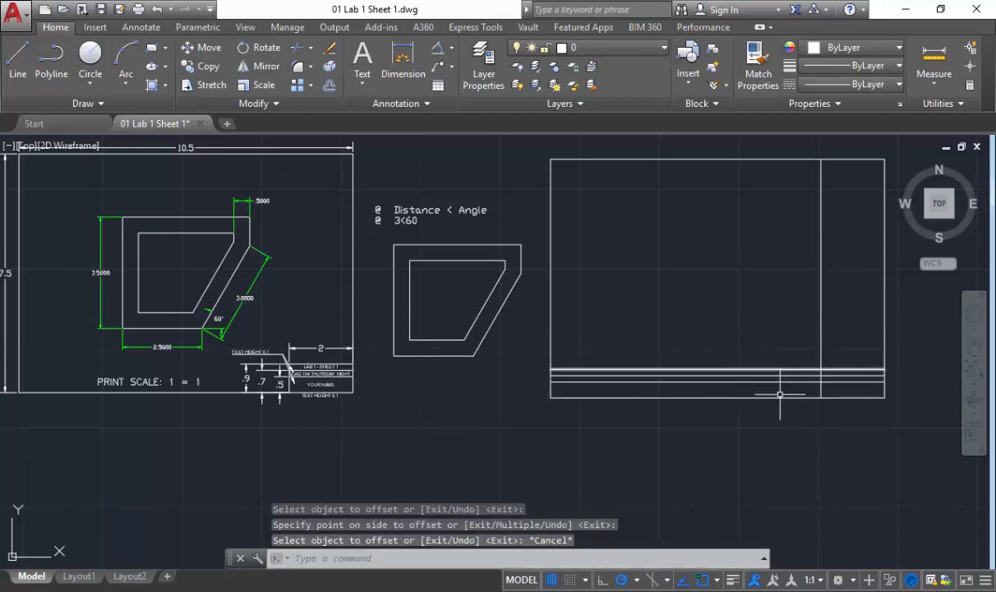
- Trim the three horizontal offset lines back to the title block's vertical line, using all objects as cutting edges
{"action": "left_click", "coordinate": [299, 51]}
{"action": "key", "text": "Escape"}
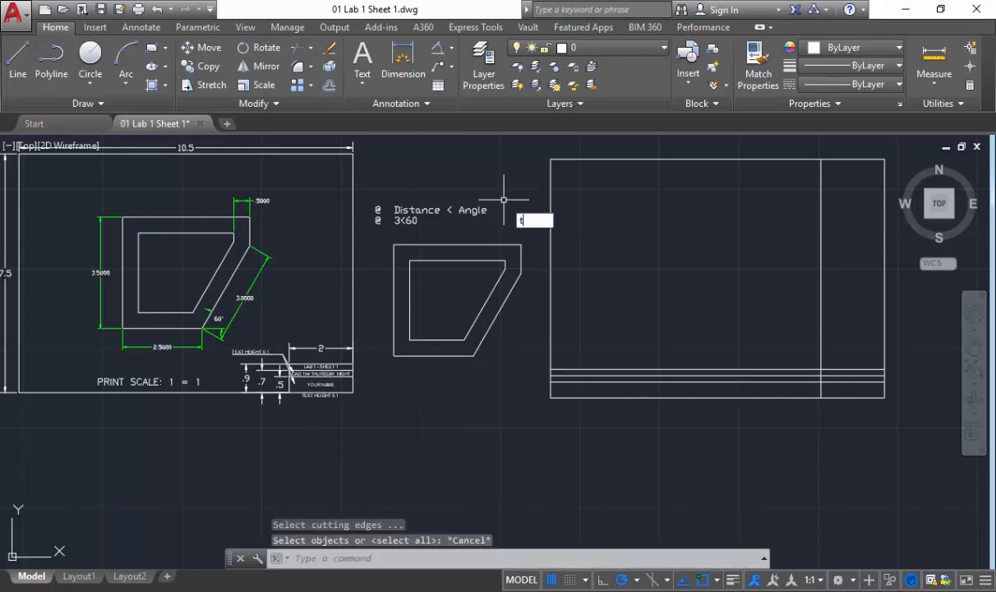
{"action": "key", "text": "Return"}
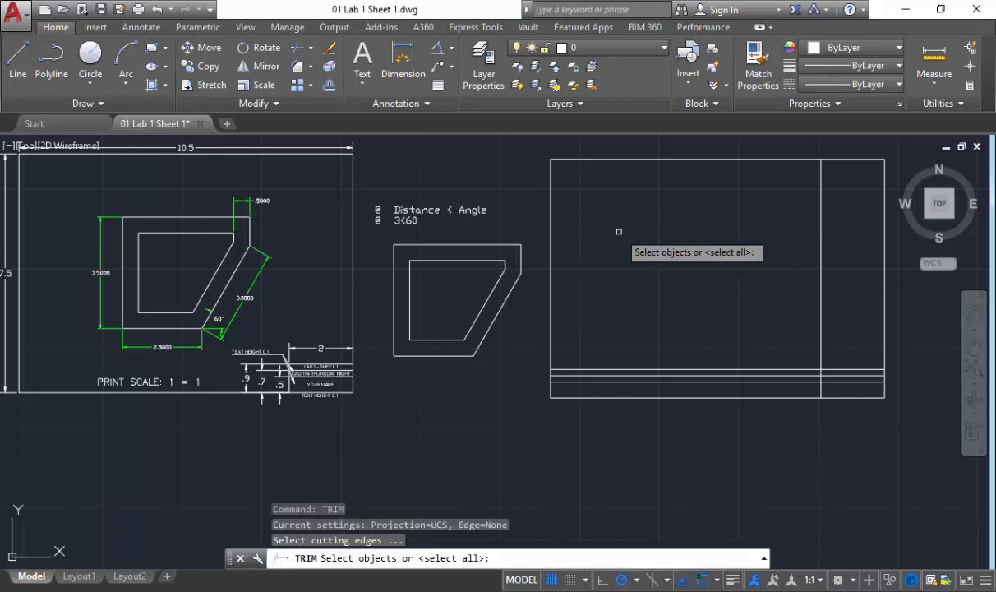
{"action": "key", "text": "Return"}
{"action": "left_click", "coordinate": [777, 386]}
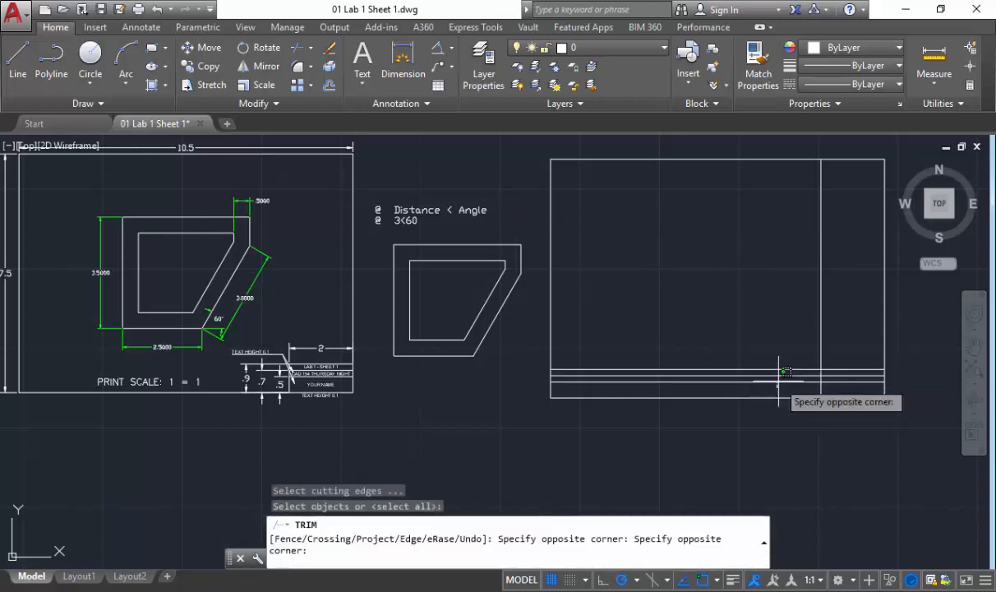
{"action": "scroll", "coordinate": [771, 355], "scroll_direction": "up", "scroll_amount": 2}
{"action": "middle_click_drag", "start_coordinate": [772, 356], "coordinate": [631, 320]}
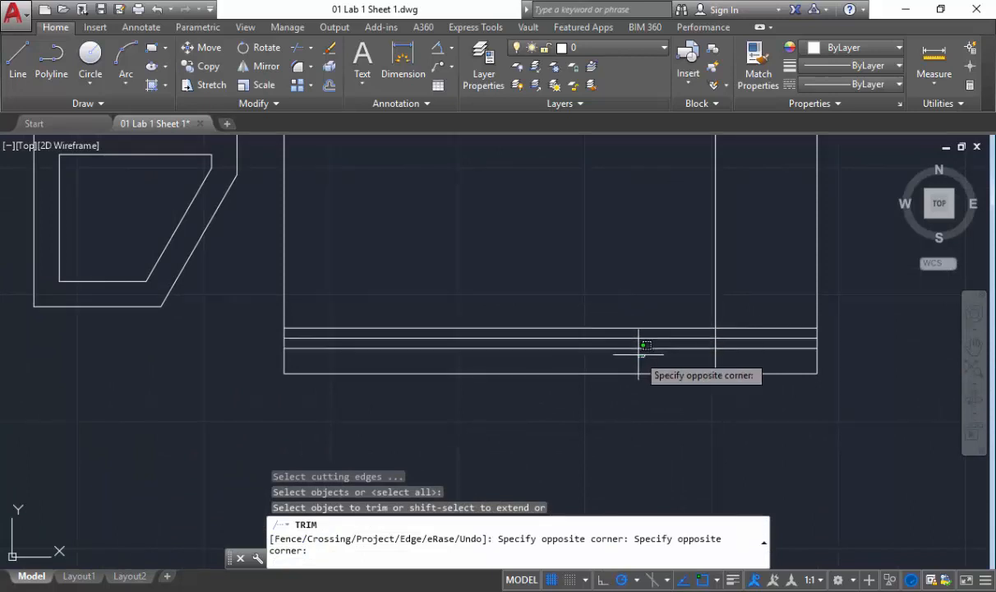
{"action": "left_click", "coordinate": [643, 346]}
{"action": "left_click", "coordinate": [675, 297]}
{"action": "left_click", "coordinate": [593, 362]}
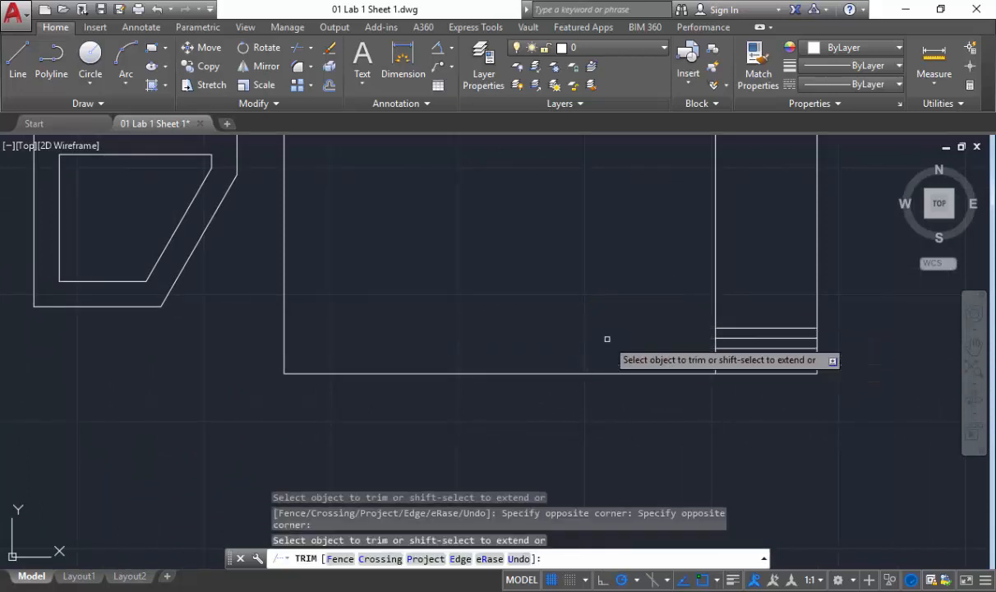
- Trim the vertical offset line above the title block's uppermost row, and end the Trim command
{"action": "left_click", "coordinate": [734, 284]}
{"action": "left_click", "coordinate": [642, 252]}
{"action": "right_click", "coordinate": [640, 252]}
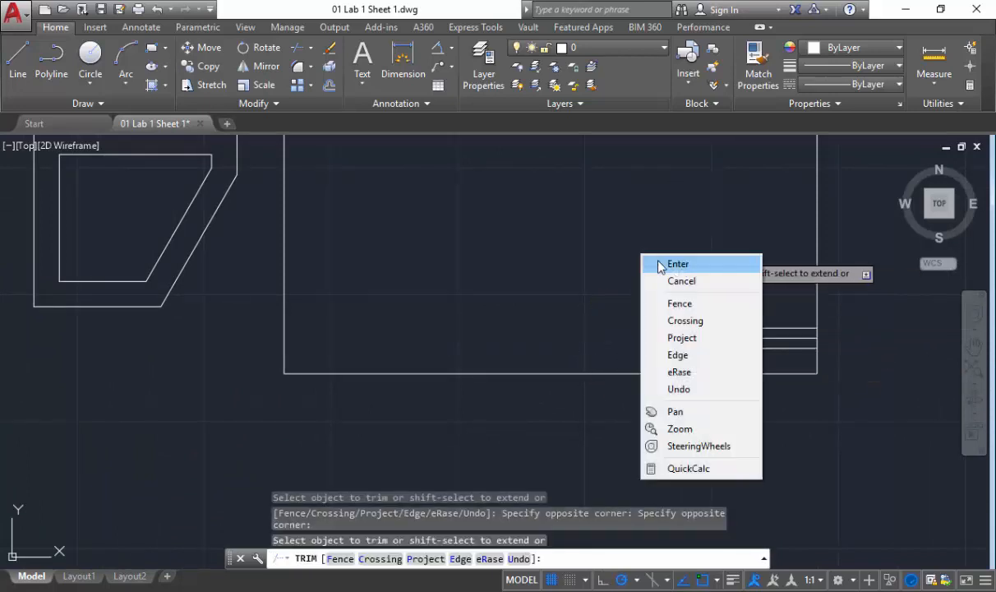
{"action": "left_click", "coordinate": [657, 262]}
- Start multiline text spanning the corners of the title block's lowest row, and set the text height to 0.1
{"action": "scroll", "coordinate": [794, 361], "scroll_direction": "up", "scroll_amount": 4}
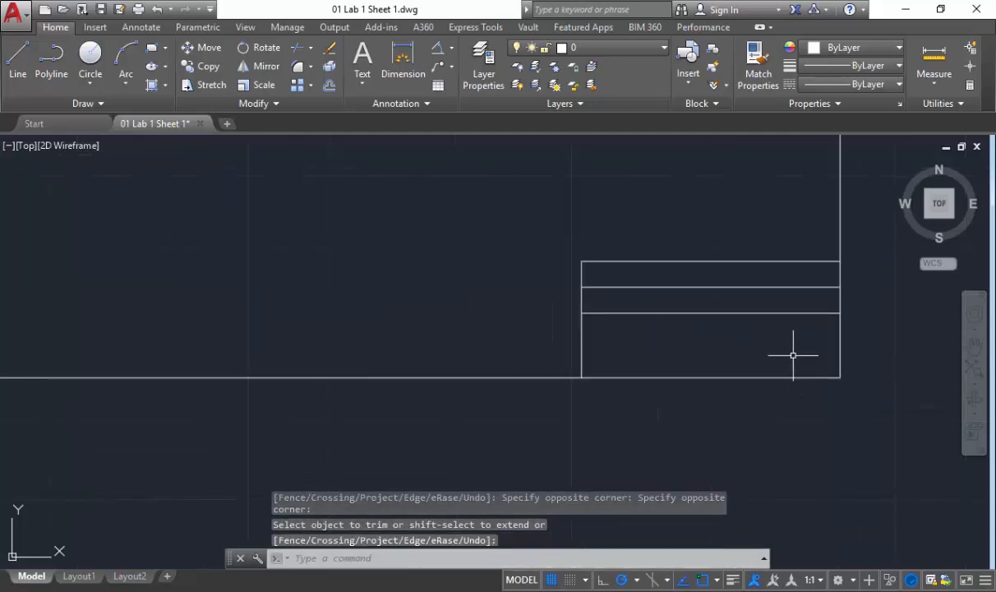
{"action": "middle_click_drag", "start_coordinate": [794, 351], "coordinate": [581, 346]}
{"action": "left_click", "coordinate": [363, 88]}
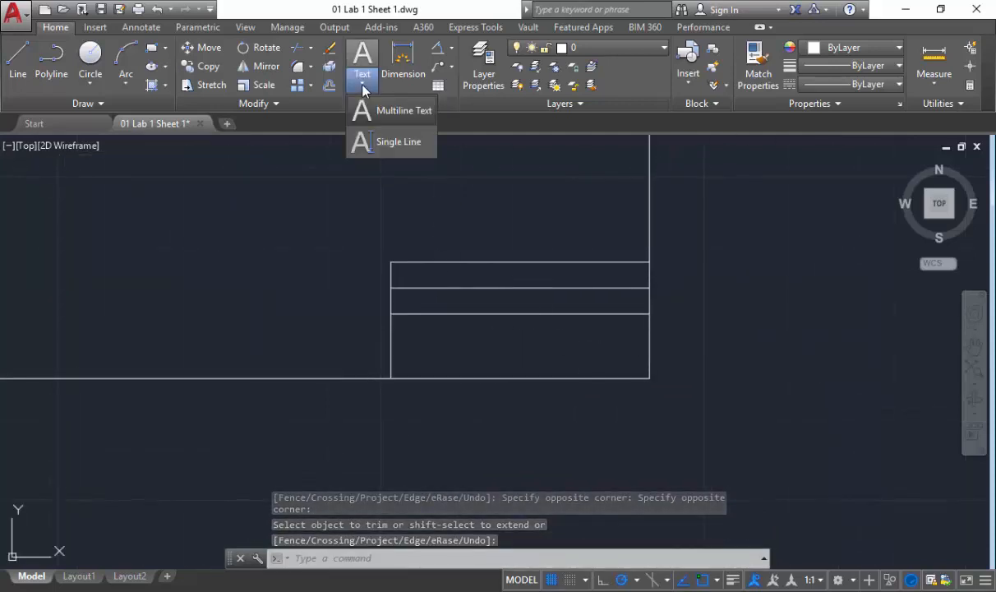
{"action": "left_click", "coordinate": [398, 112]}
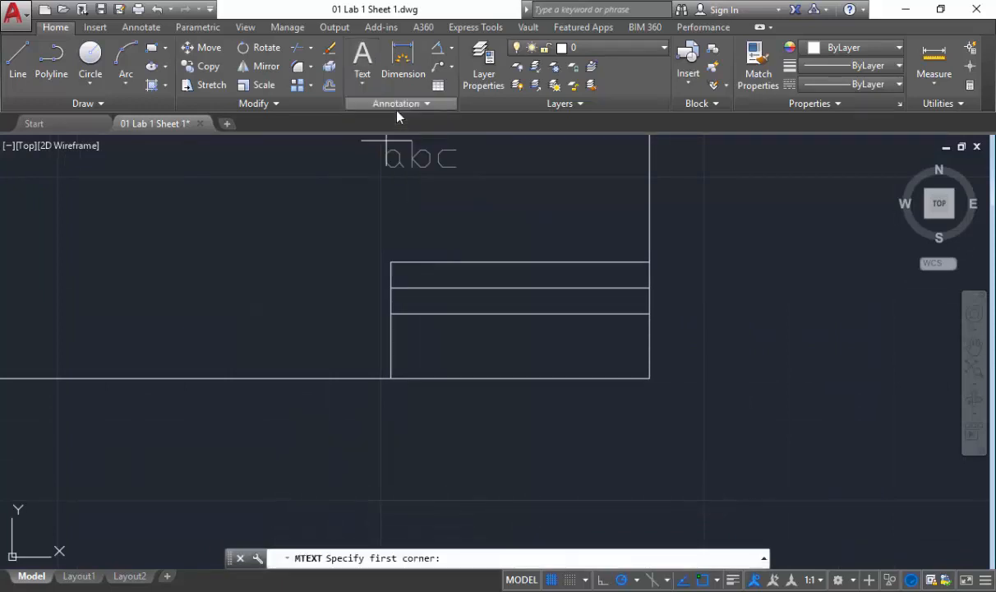
{"action": "left_click", "coordinate": [391, 313]}
{"action": "left_click", "coordinate": [649, 378]}
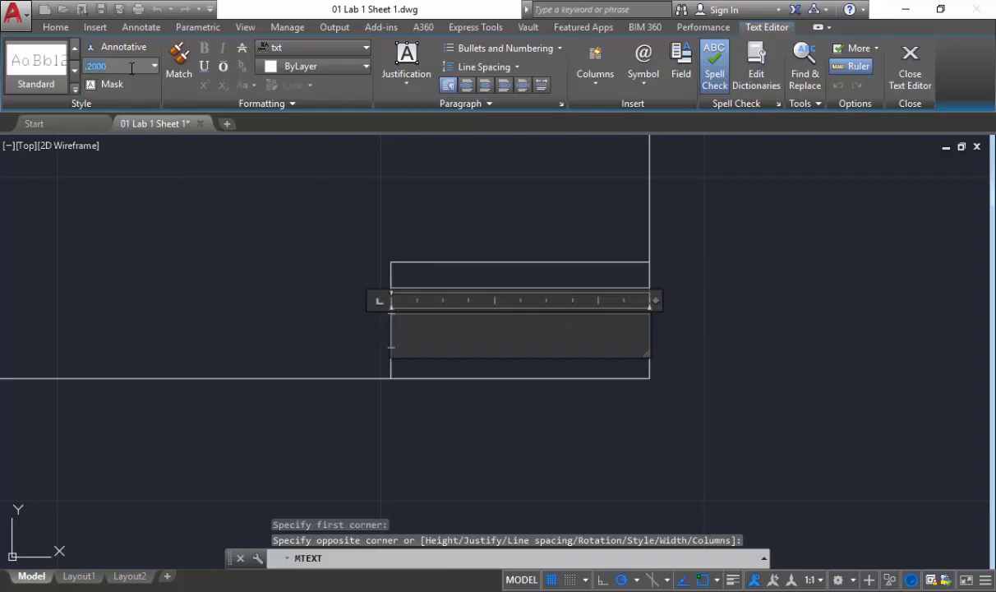
{"action": "left_click", "coordinate": [131, 69]}
{"action": "type", "text": ".1"}
{"action": "key", "text": "Return"}
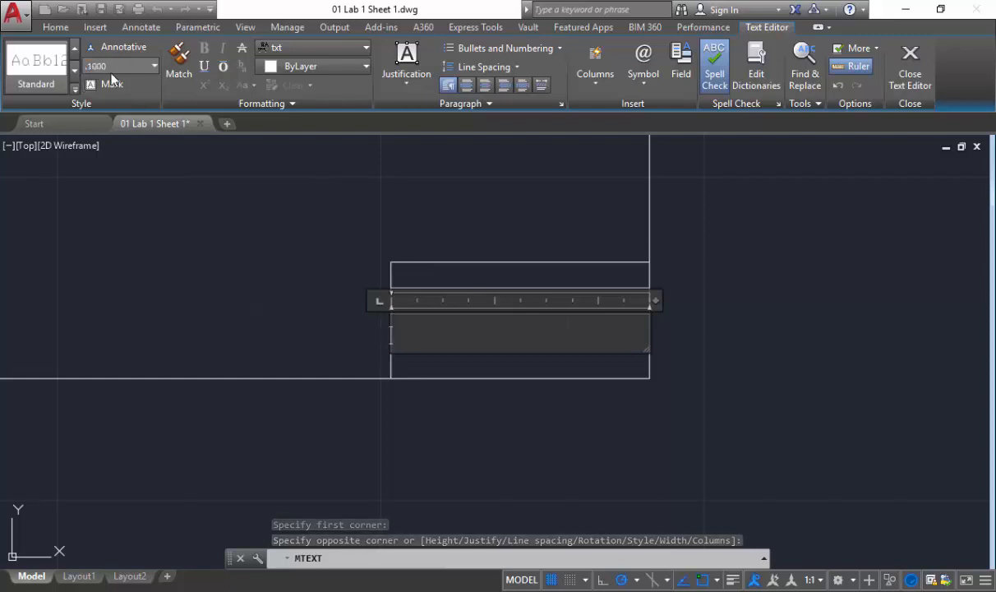
- Examine the reference sheet's title block for its row wording, text placement and text height
{"action": "middle_click_drag", "start_coordinate": [105, 195], "coordinate": [458, 220]}
{"action": "scroll", "coordinate": [578, 229], "scroll_direction": "down", "scroll_amount": 3}
{"action": "middle_click_drag", "start_coordinate": [222, 282], "coordinate": [476, 300]}
{"action": "scroll", "coordinate": [429, 276], "scroll_direction": "up", "scroll_amount": 1}
{"action": "scroll", "coordinate": [424, 277], "scroll_direction": "up", "scroll_amount": 5}
{"action": "middle_click_drag", "start_coordinate": [19, 385], "coordinate": [174, 386]}
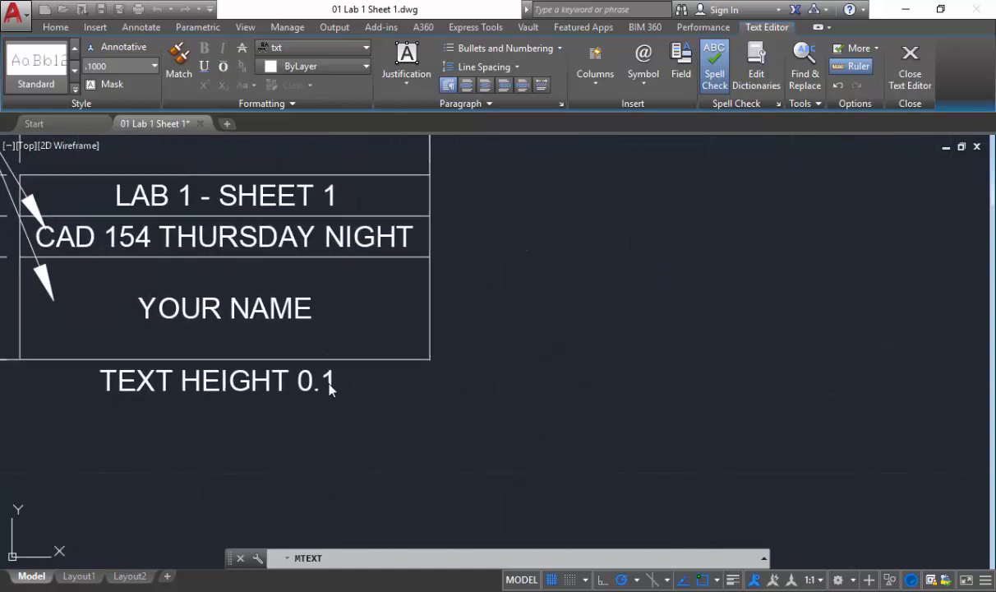
{"action": "scroll", "coordinate": [602, 382], "scroll_direction": "down", "scroll_amount": 5}
{"action": "middle_click_drag", "start_coordinate": [602, 382], "coordinate": [440, 355]}
{"action": "scroll", "coordinate": [493, 353], "scroll_direction": "up", "scroll_amount": 3}
{"action": "middle_click_drag", "start_coordinate": [526, 351], "coordinate": [378, 354]}
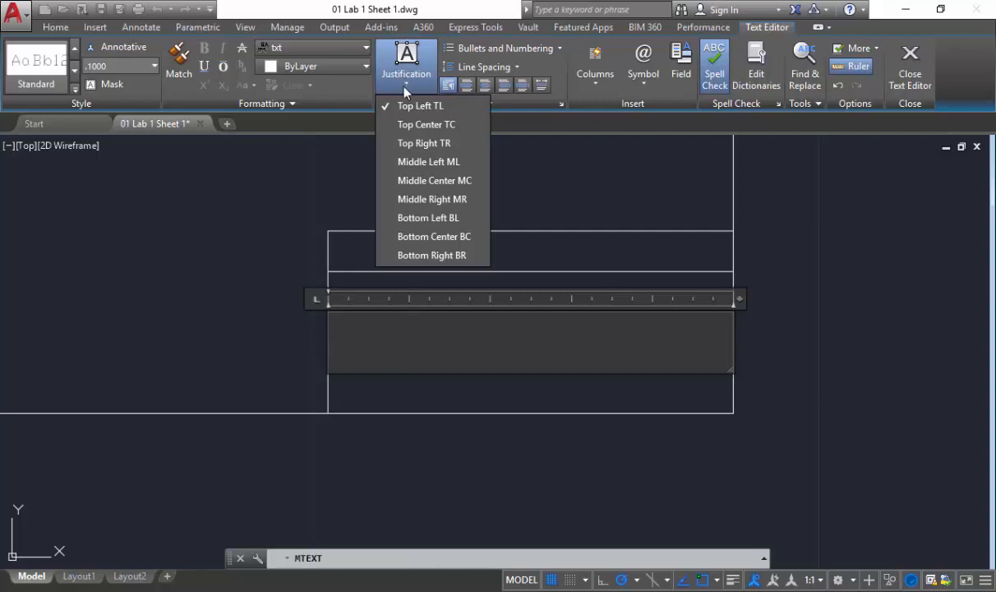
- Justify the lowest row's text Middle Center, enter the drafter's name, and finish the text
{"action": "left_click", "coordinate": [410, 183]}
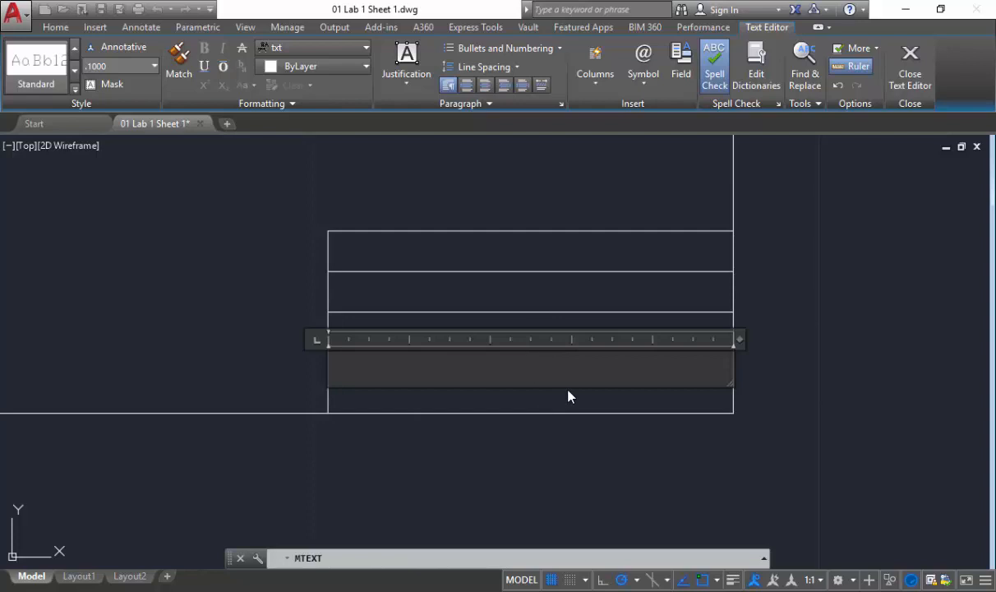
{"action": "type", "text": "JAMES"}
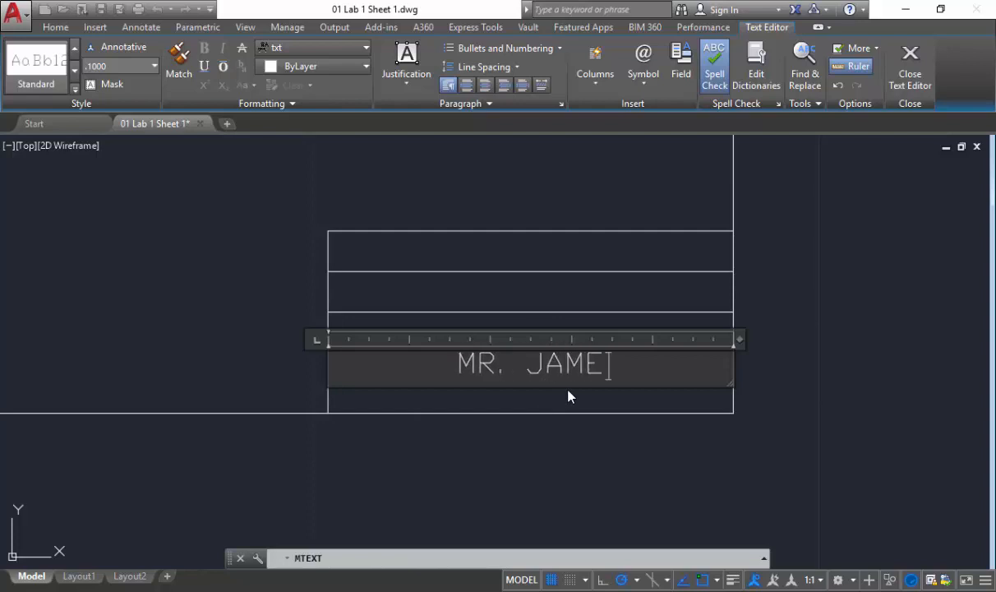
{"action": "left_click", "coordinate": [841, 248]}
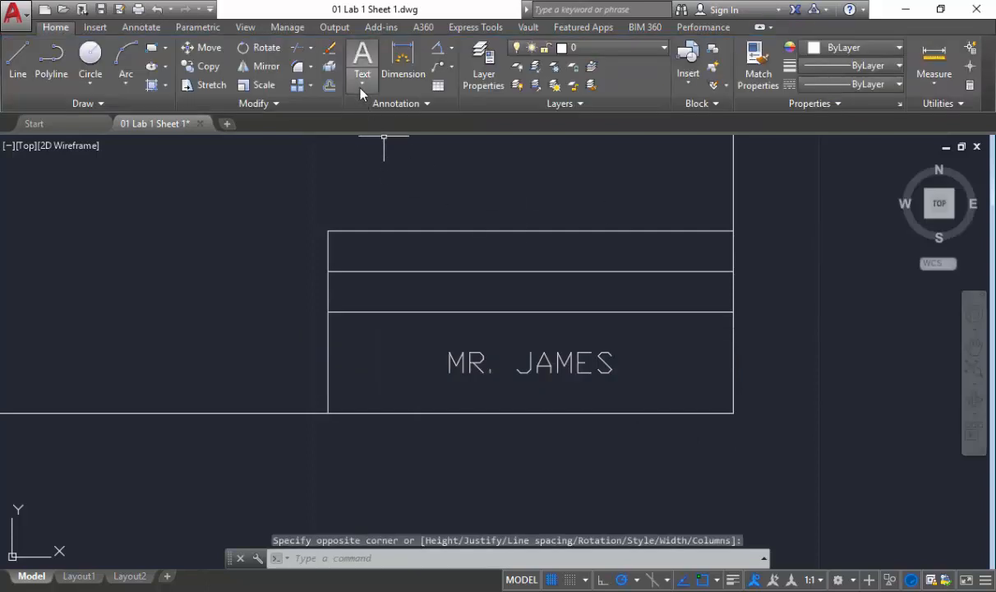
- Start multiline text spanning the title block's middle row, with height 0.1 and Middle Center justification
{"action": "left_click", "coordinate": [361, 87]}
{"action": "left_click", "coordinate": [364, 105]}
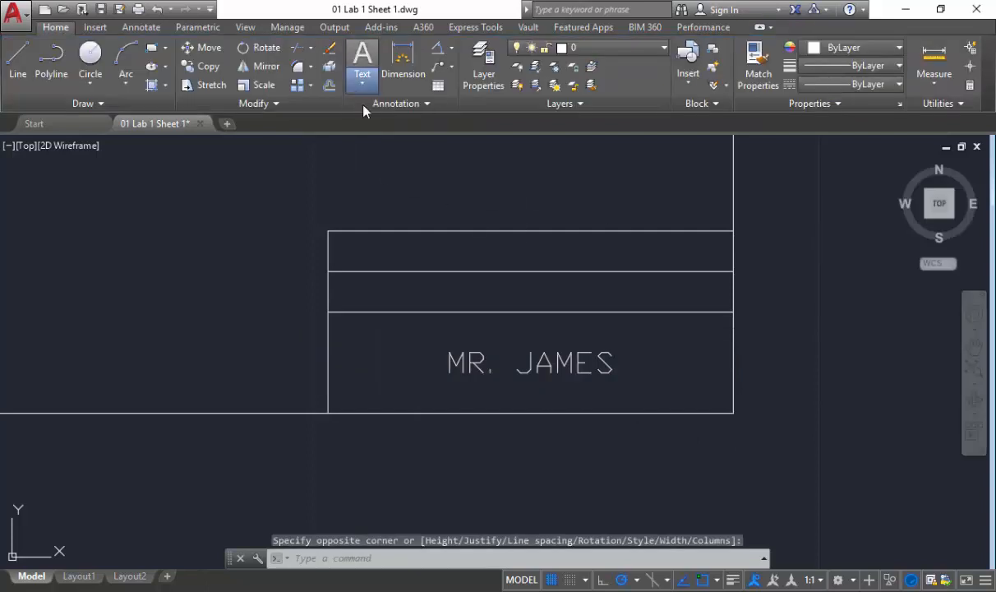
{"action": "left_click", "coordinate": [328, 271]}
{"action": "left_click", "coordinate": [732, 312]}
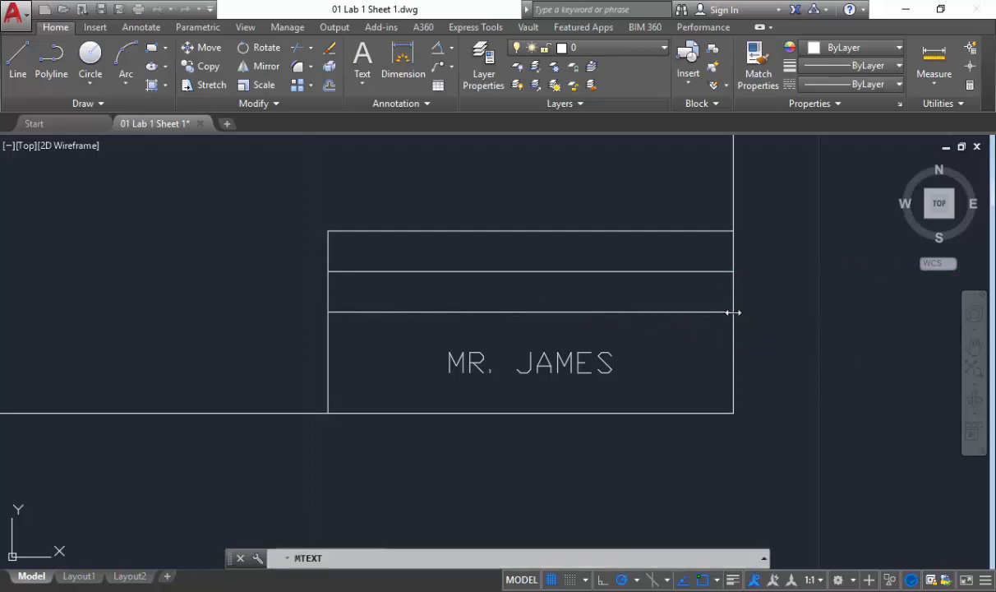
{"action": "left_click", "coordinate": [148, 65]}
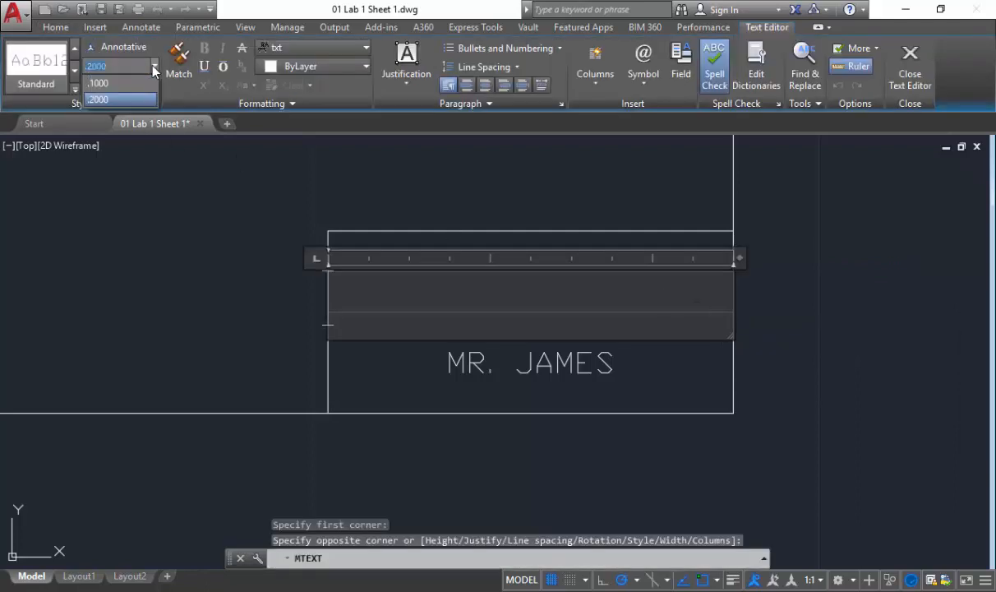
{"action": "left_click", "coordinate": [102, 83]}
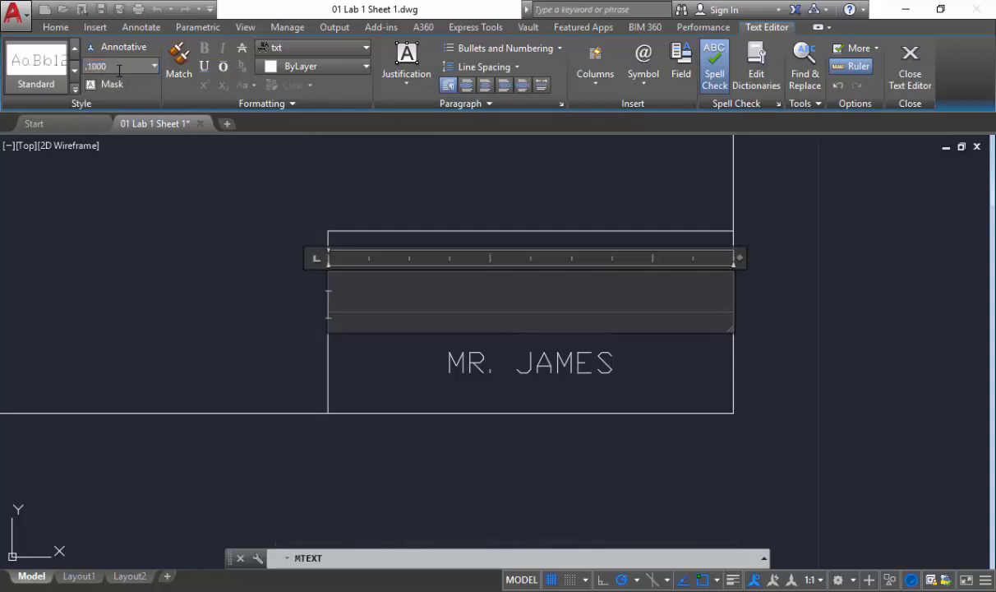
{"action": "left_click", "coordinate": [406, 62]}
{"action": "left_click", "coordinate": [448, 182]}
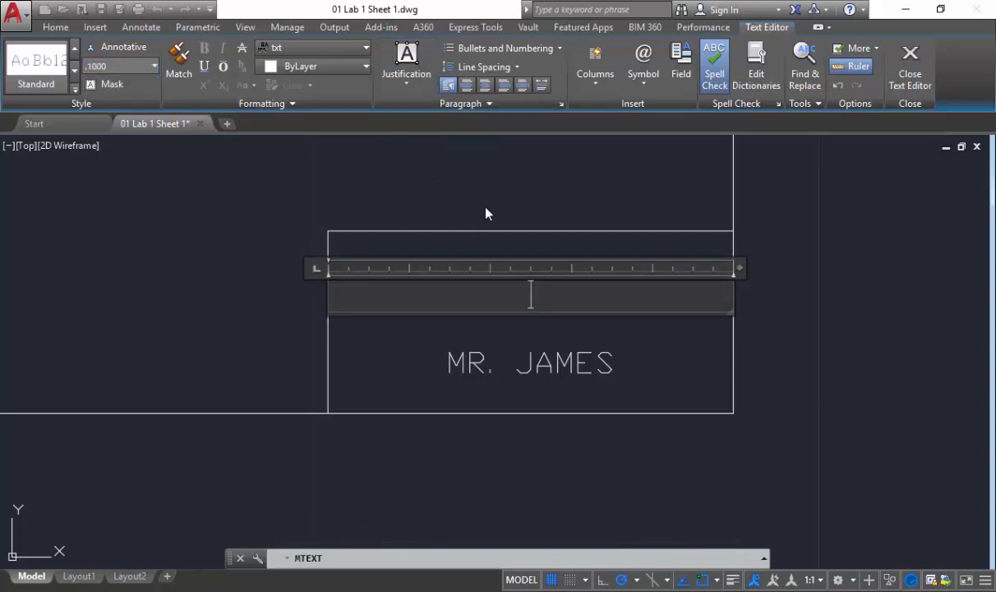
- Enter CAD 154 TUESDAY NIGHT as the middle row's text, following the wording pattern of the reference title block
{"action": "middle_click_drag", "start_coordinate": [151, 333], "coordinate": [706, 366]}
{"action": "scroll", "coordinate": [403, 378], "scroll_direction": "down", "scroll_amount": 3}
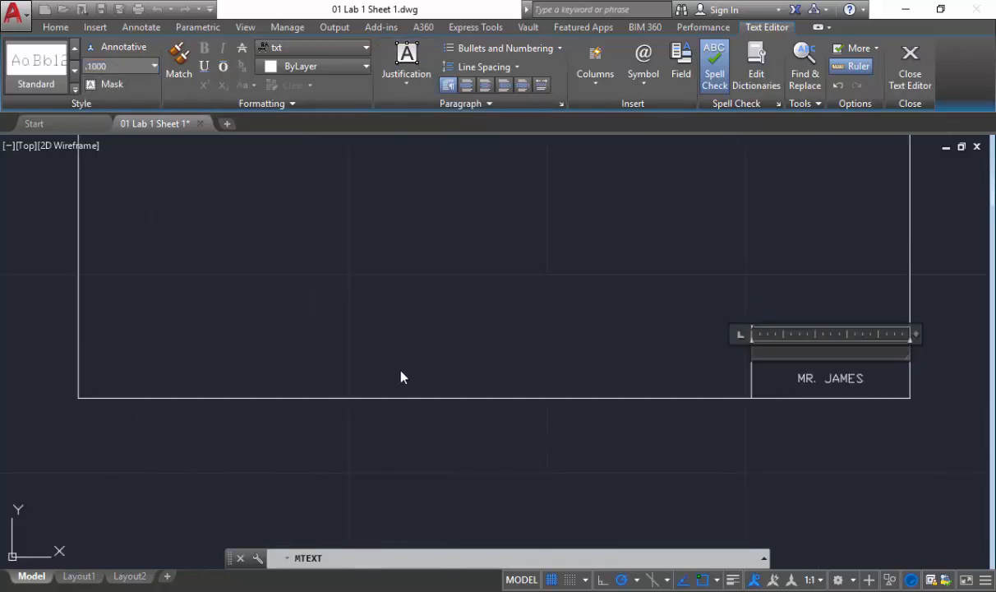
{"action": "scroll", "coordinate": [170, 370], "scroll_direction": "down", "scroll_amount": 2}
{"action": "scroll", "coordinate": [170, 370], "scroll_direction": "up", "scroll_amount": 6}
{"action": "scroll", "coordinate": [277, 348], "scroll_direction": "down", "scroll_amount": 5}
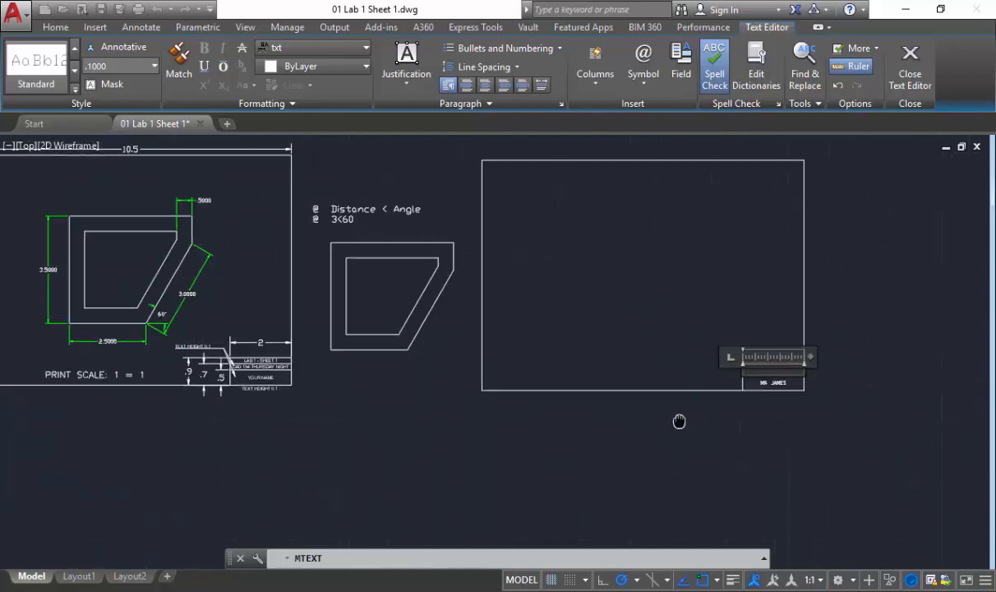
{"action": "scroll", "coordinate": [493, 353], "scroll_direction": "up", "scroll_amount": 6}
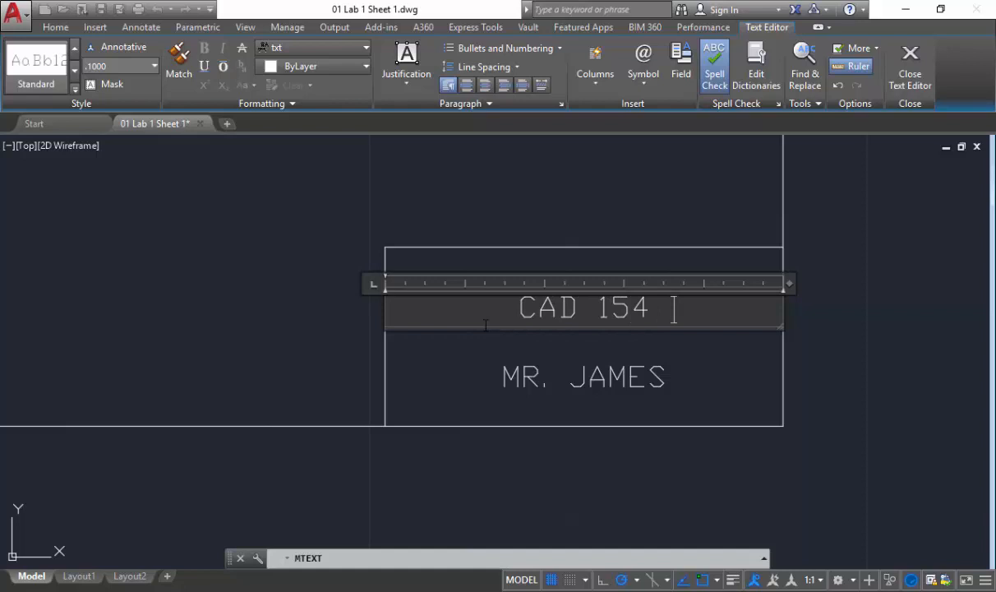
{"action": "type", "text": "TUESDAY "}
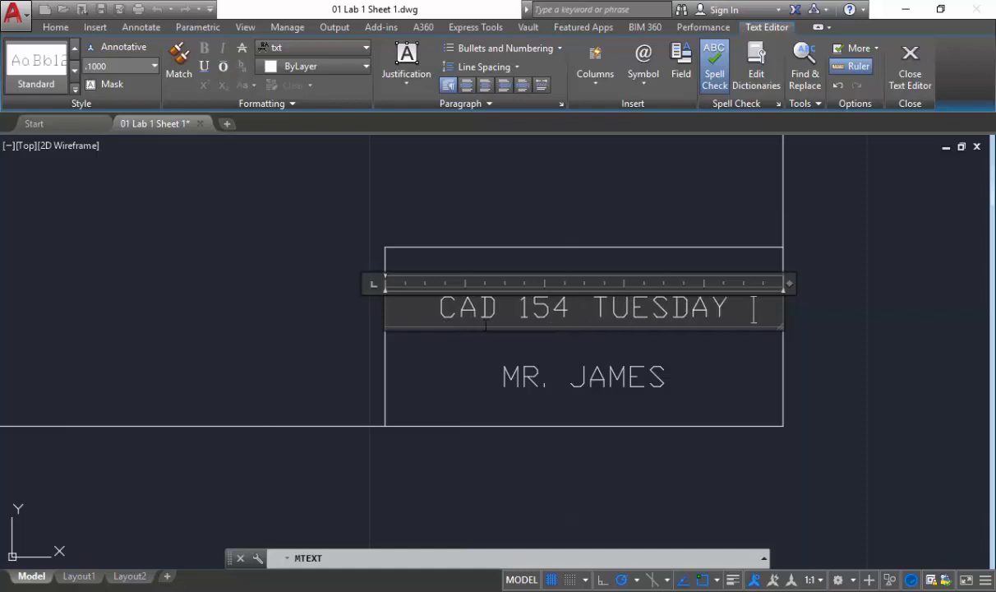
{"action": "type", "text": "NIGHT"}
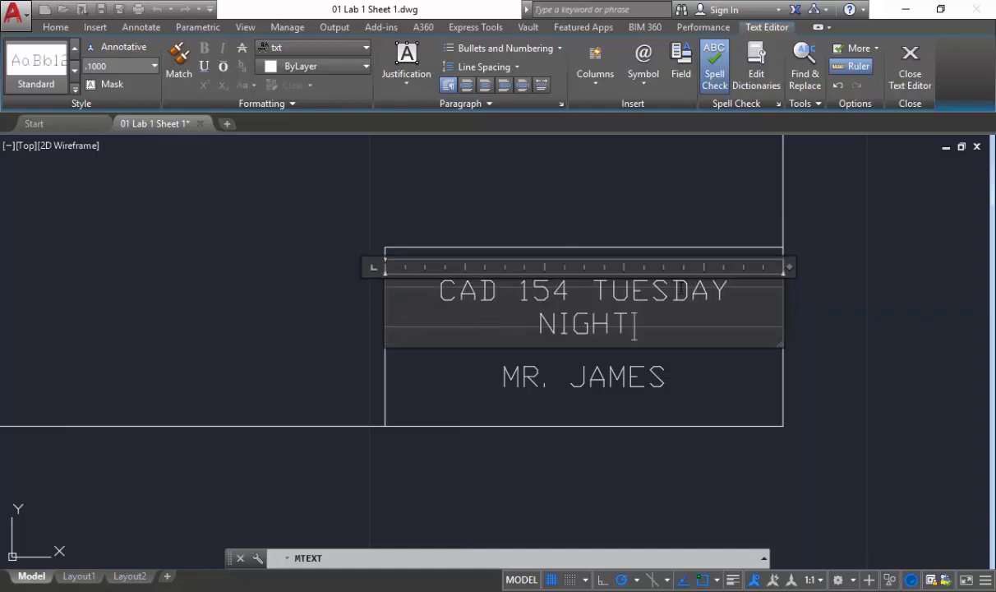
- Change the font of the entire middle row text, CAD 154 TUESDAY NIGHT, to Arial and finish the text
{"action": "left_click_drag", "start_coordinate": [651, 321], "coordinate": [400, 266]}
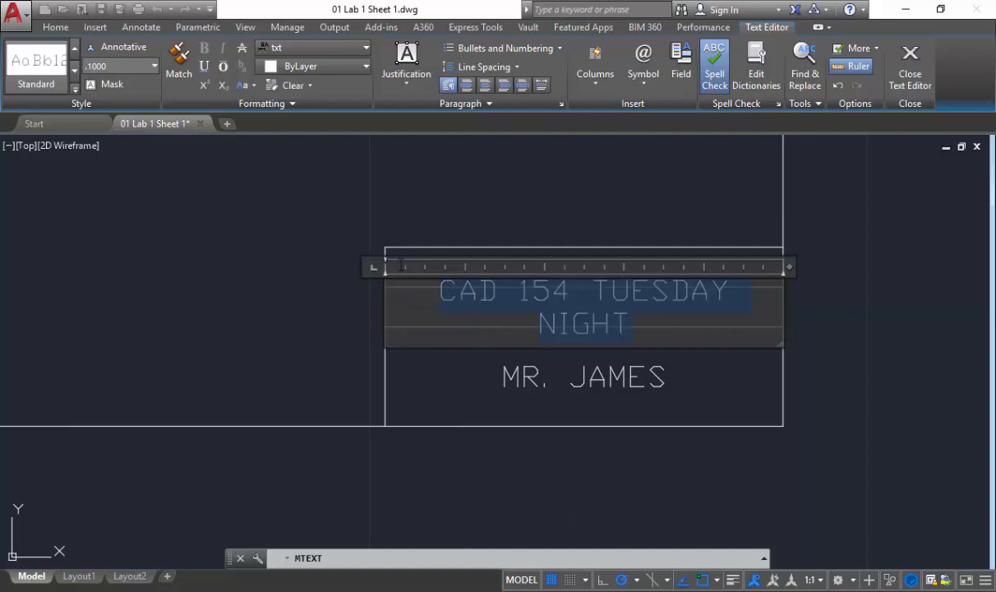
{"action": "left_click", "coordinate": [304, 47]}
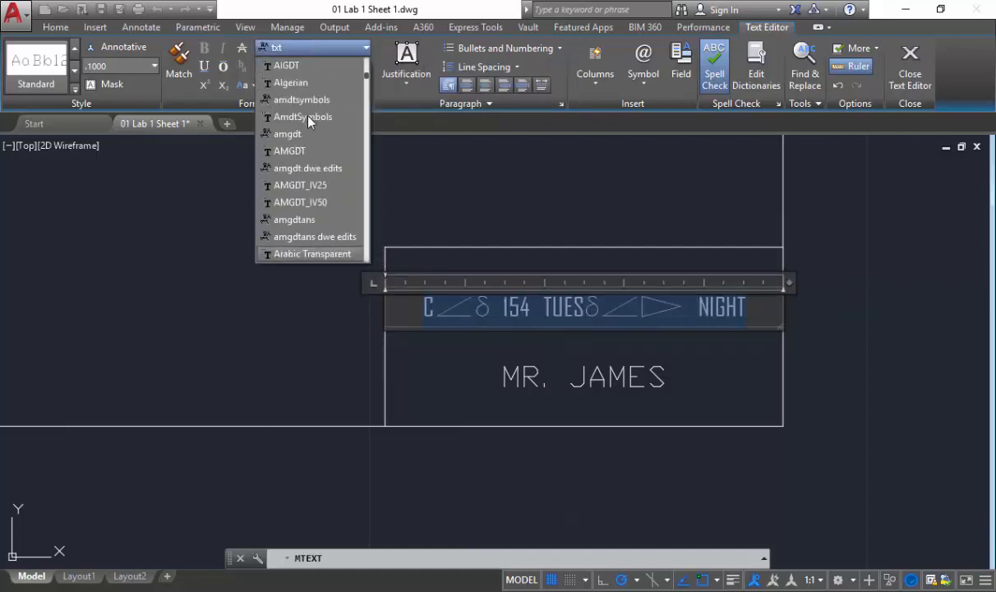
{"action": "key", "text": "i"}
{"action": "scroll", "coordinate": [308, 124], "scroll_direction": "up", "scroll_amount": 2}
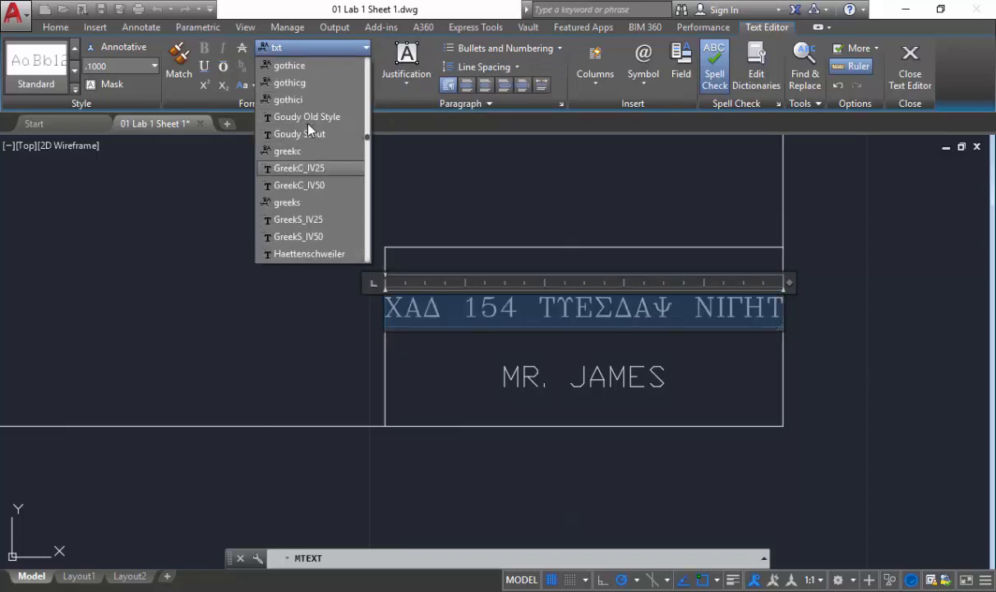
{"action": "scroll", "coordinate": [308, 129], "scroll_direction": "up", "scroll_amount": 15}
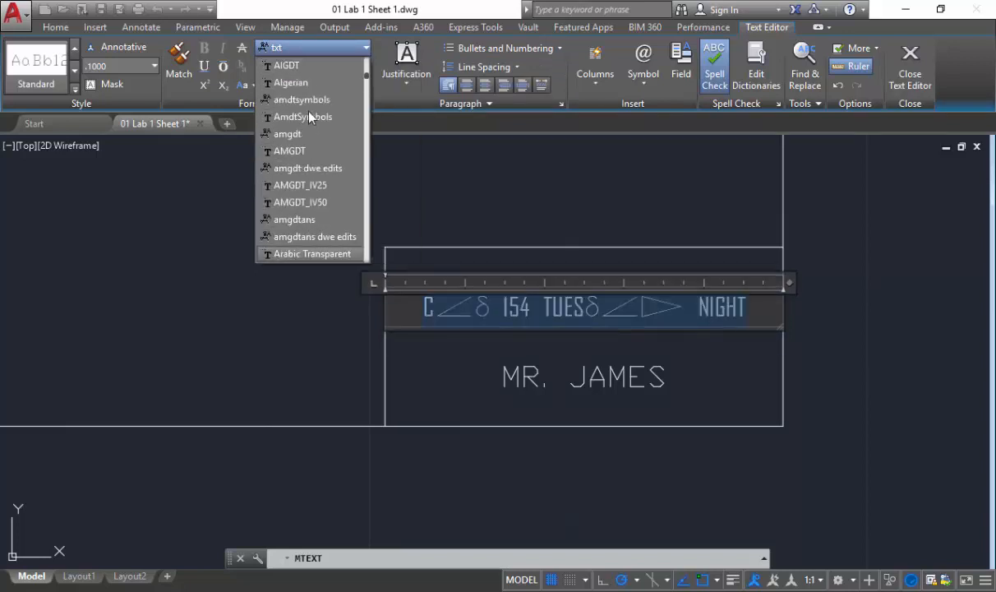
{"action": "scroll", "coordinate": [311, 118], "scroll_direction": "up", "scroll_amount": 3}
{"action": "scroll", "coordinate": [312, 119], "scroll_direction": "down", "scroll_amount": 3}
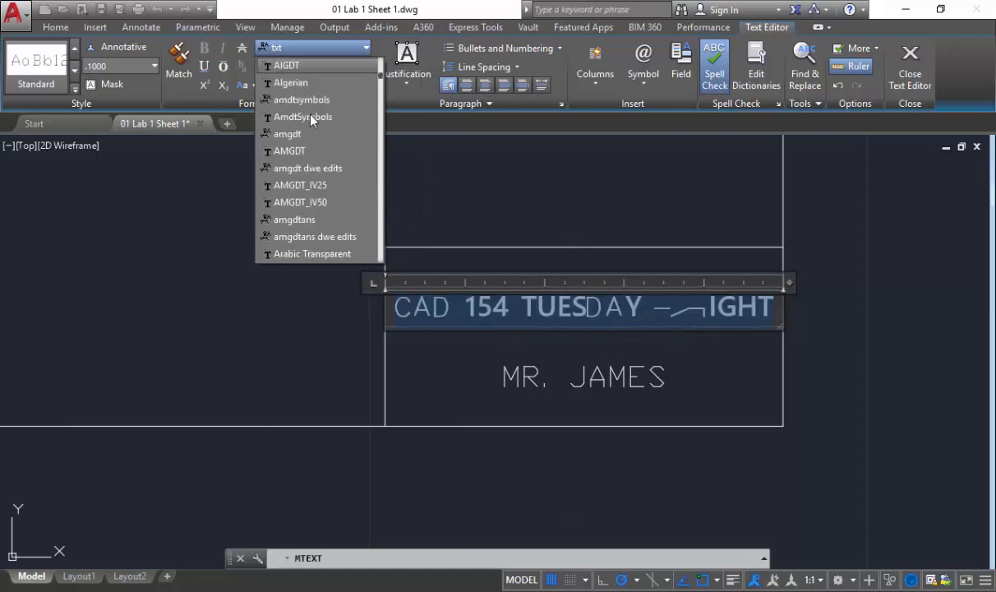
{"action": "scroll", "coordinate": [311, 119], "scroll_direction": "down", "scroll_amount": 3}
{"action": "left_click", "coordinate": [304, 125]}
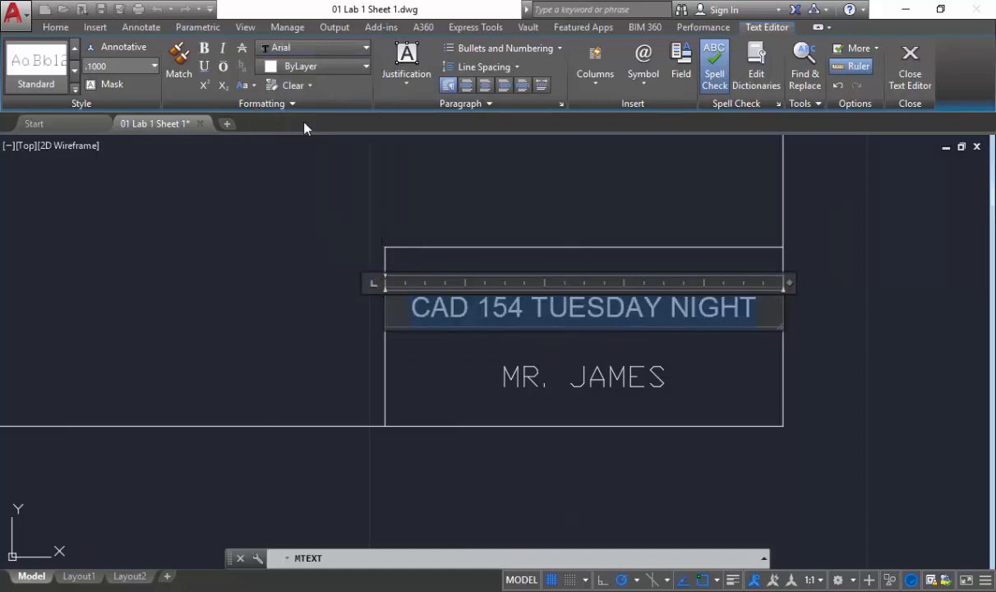
{"action": "left_click", "coordinate": [477, 383]}
- Change the drafter's name in the title block's lowest row to the Arial font and finish the text
{"action": "double_click", "coordinate": [501, 373]}
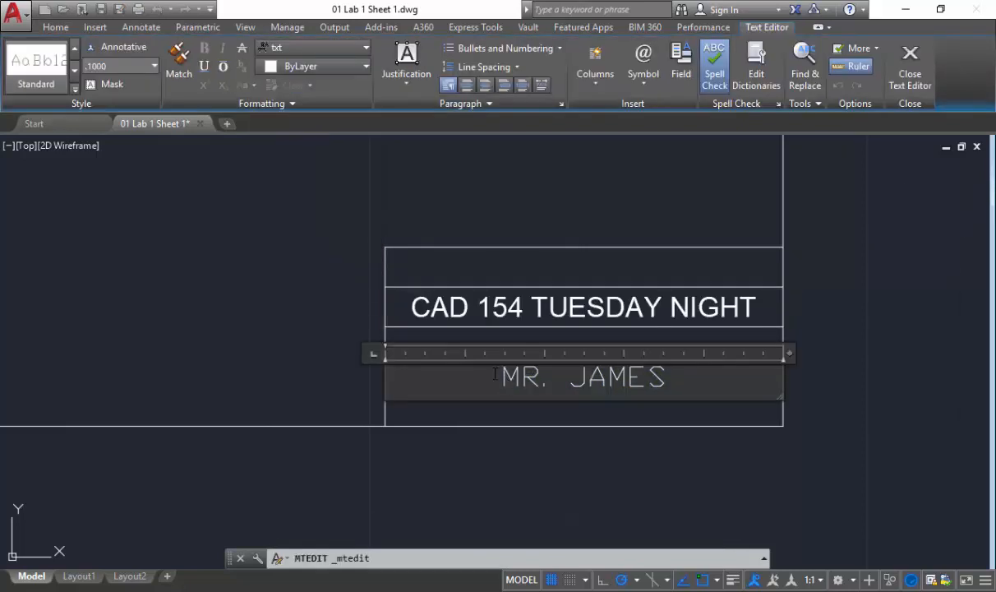
{"action": "left_click", "coordinate": [348, 46]}
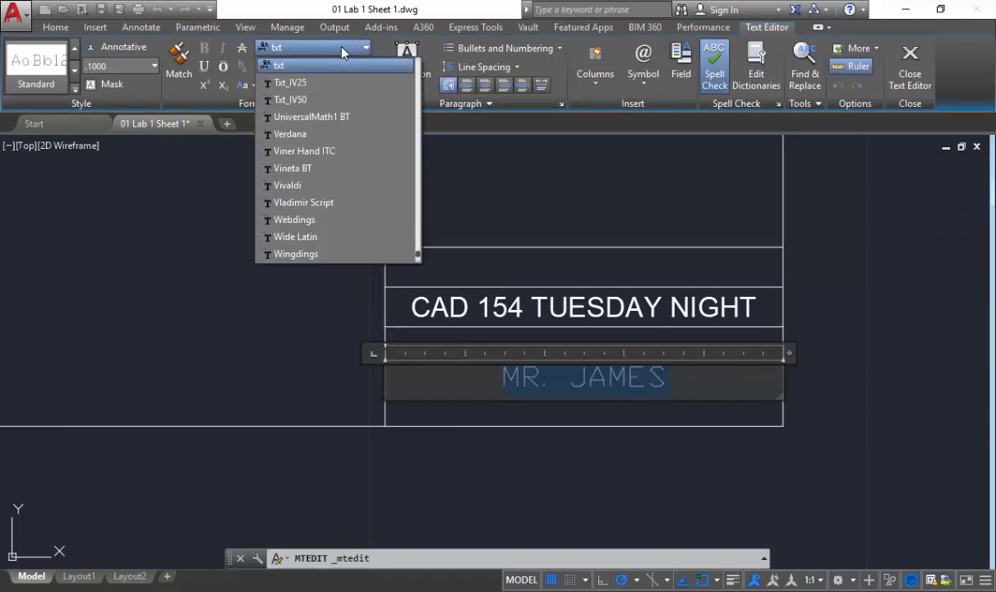
{"action": "key", "text": "a"}
{"action": "scroll", "coordinate": [322, 134], "scroll_direction": "down", "scroll_amount": 2}
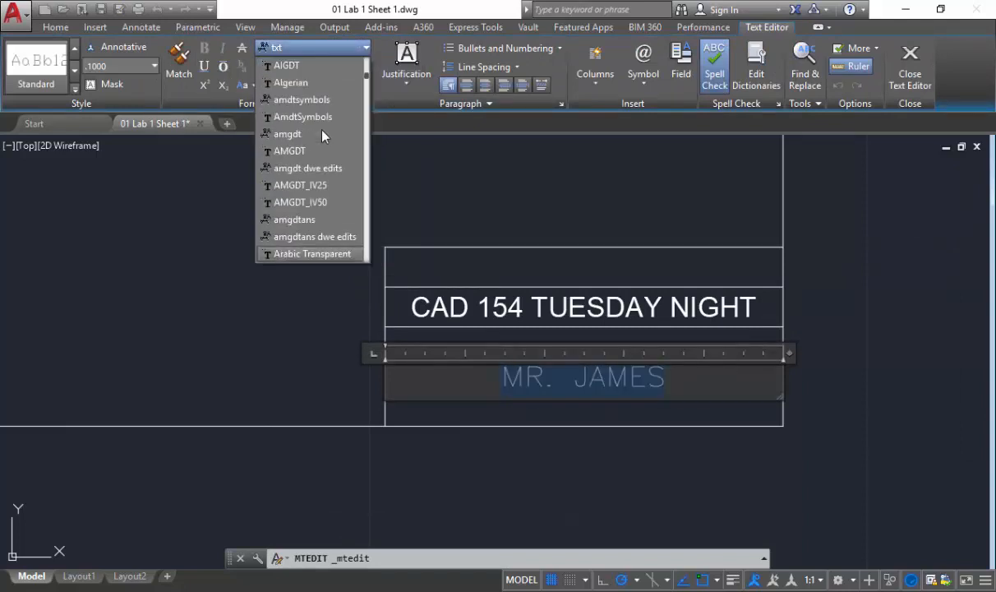
{"action": "scroll", "coordinate": [322, 134], "scroll_direction": "down", "scroll_amount": 3}
{"action": "left_click", "coordinate": [308, 169]}
{"action": "left_click", "coordinate": [458, 228]}
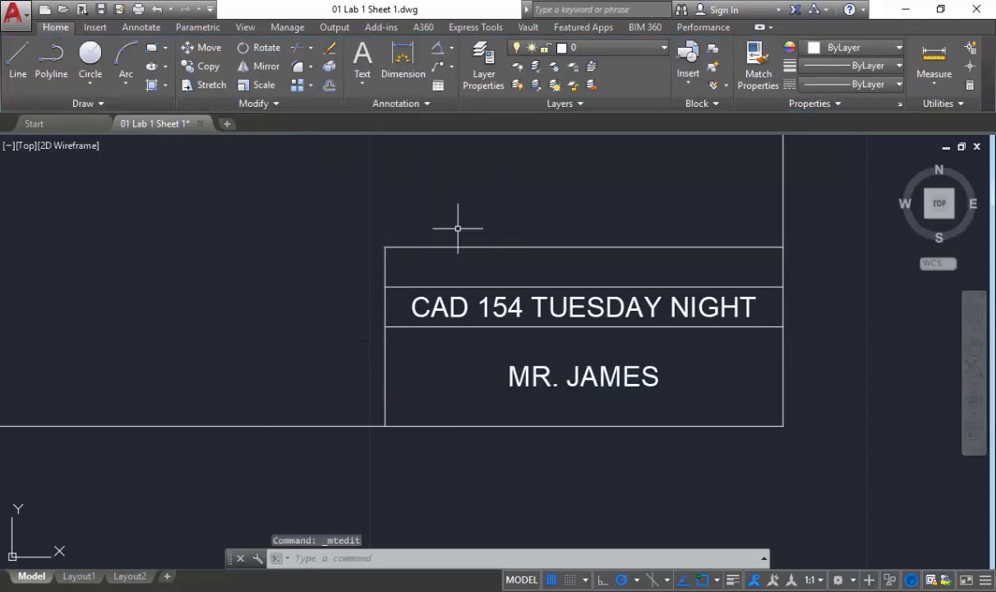
- Start multiline text spanning the title block's uppermost row, with height 0.1 and Middle Center justification
{"action": "left_click", "coordinate": [362, 82]}
{"action": "left_click", "coordinate": [353, 108]}
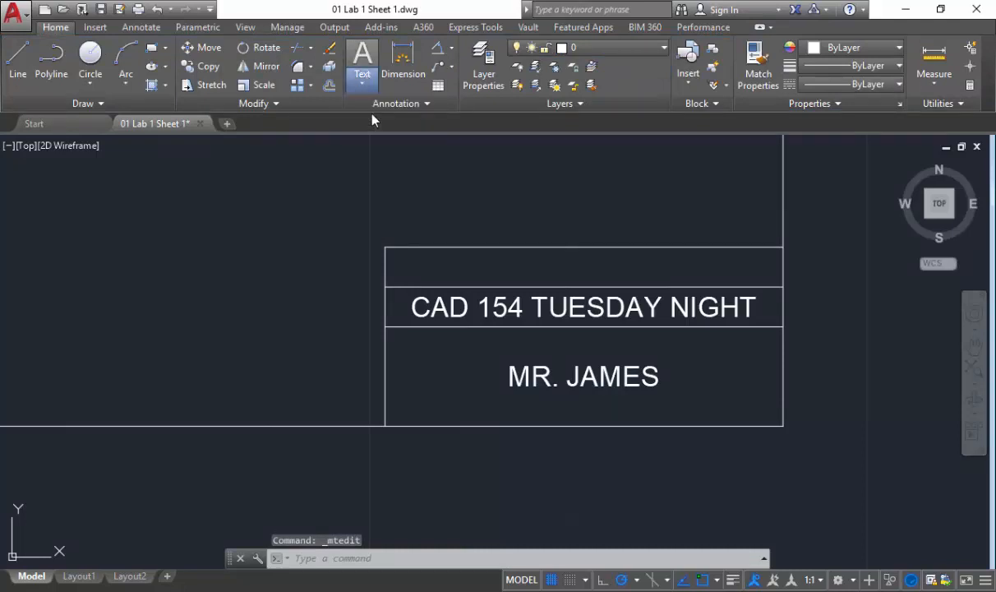
{"action": "left_click", "coordinate": [384, 245]}
{"action": "left_click", "coordinate": [781, 285]}
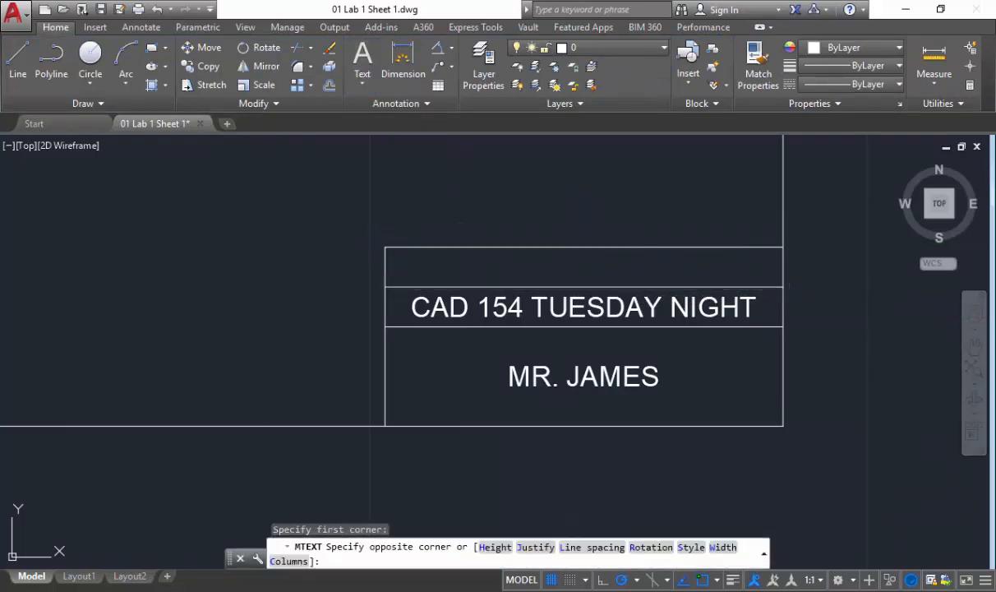
{"action": "left_click", "coordinate": [153, 71]}
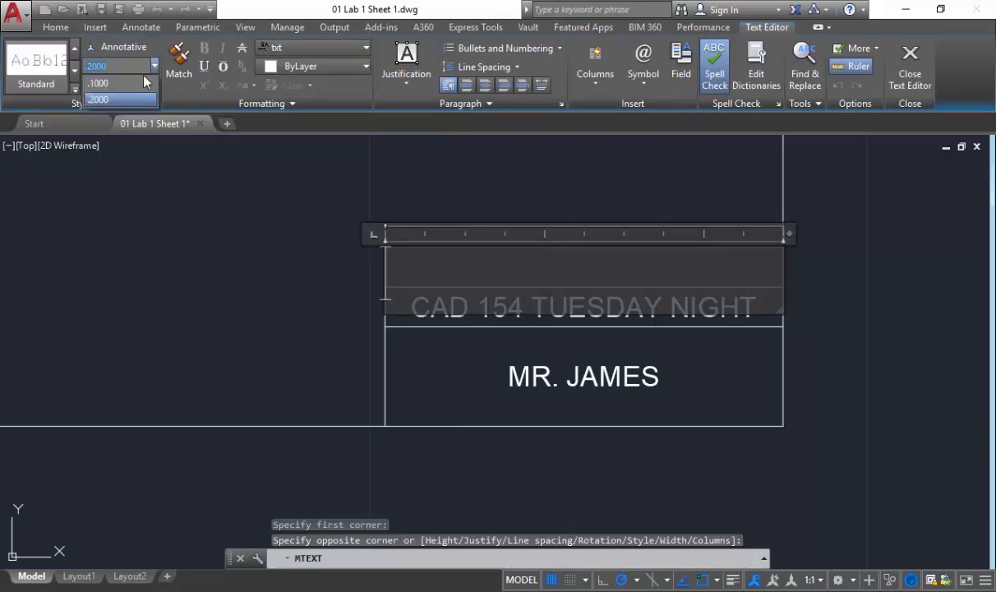
{"action": "left_click", "coordinate": [138, 89]}
{"action": "left_click", "coordinate": [407, 82]}
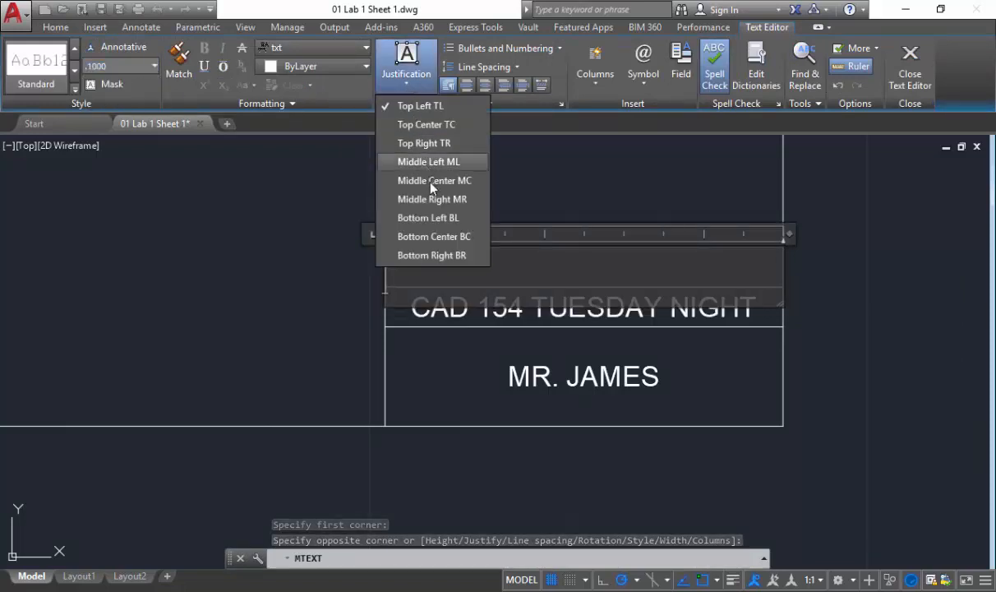
{"action": "left_click", "coordinate": [410, 172]}
- Set the uppermost row's font to Arial, enter LAB 1 - SHEET 1, and finish the text
{"action": "left_click", "coordinate": [329, 47]}
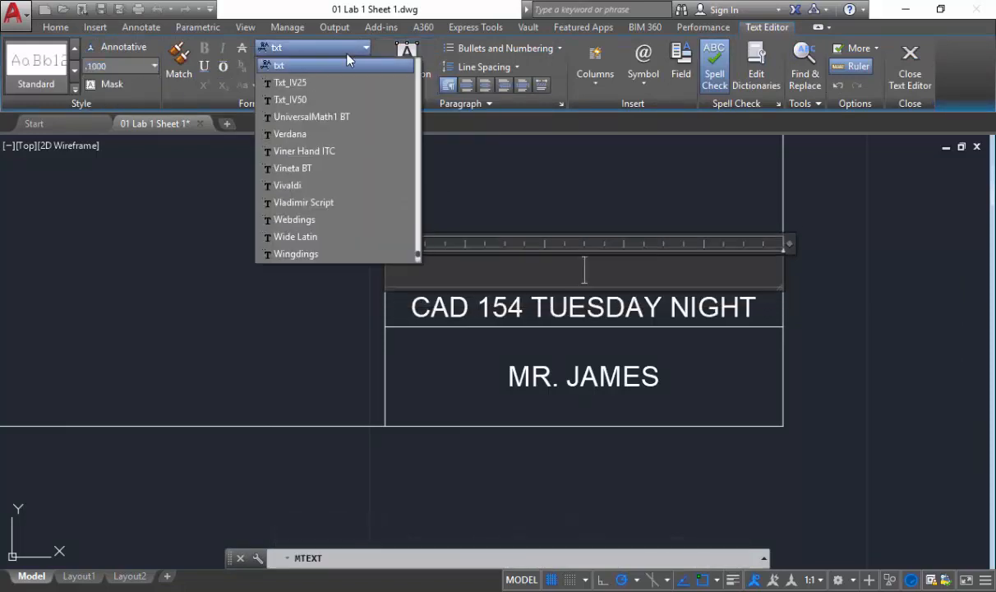
{"action": "scroll", "coordinate": [319, 91], "scroll_direction": "up", "scroll_amount": 10}
{"action": "scroll", "coordinate": [311, 160], "scroll_direction": "down", "scroll_amount": 2}
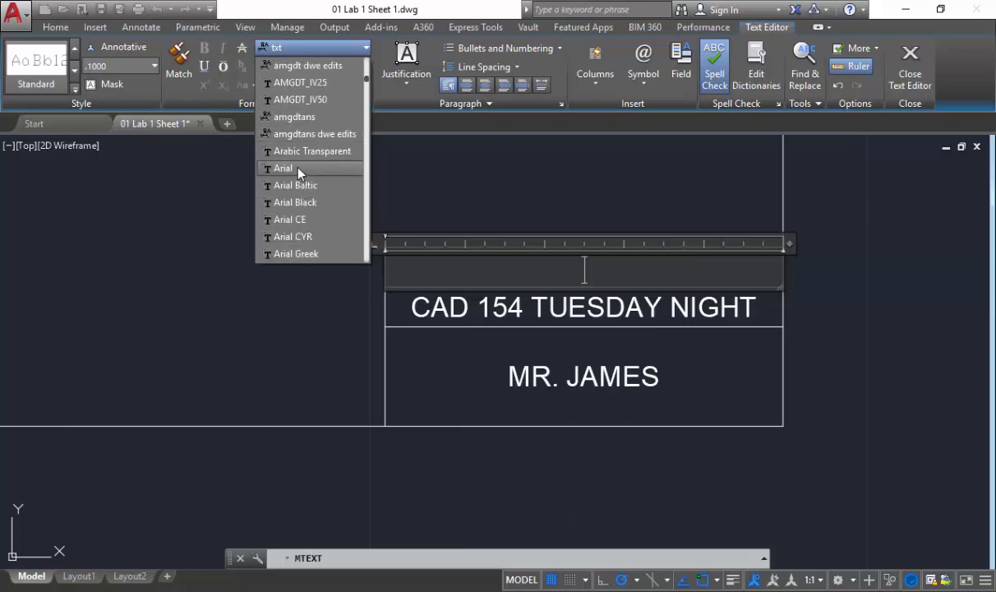
{"action": "left_click", "coordinate": [300, 169]}
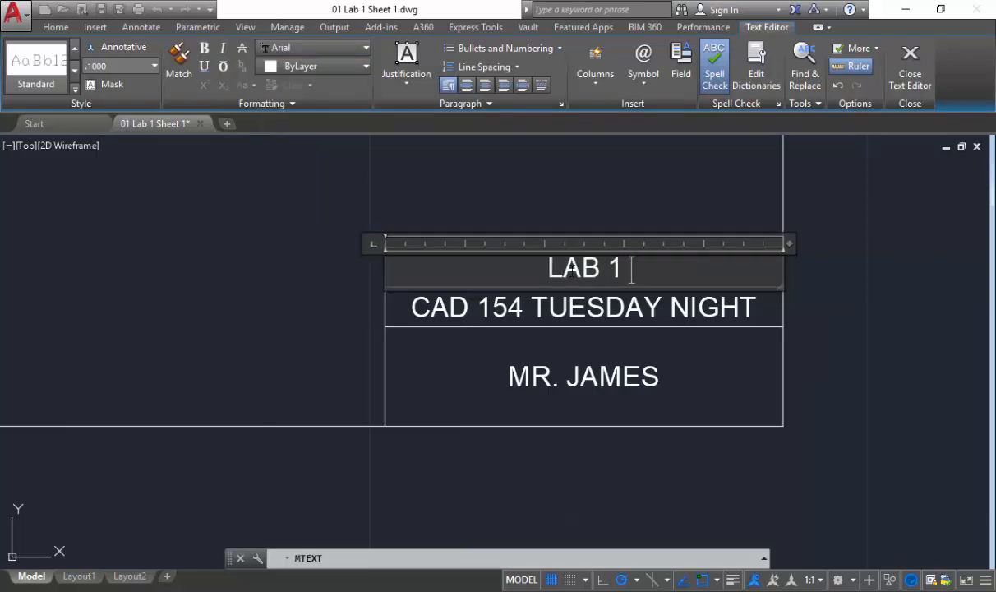
{"action": "type", "text": "- SHEET 1"}
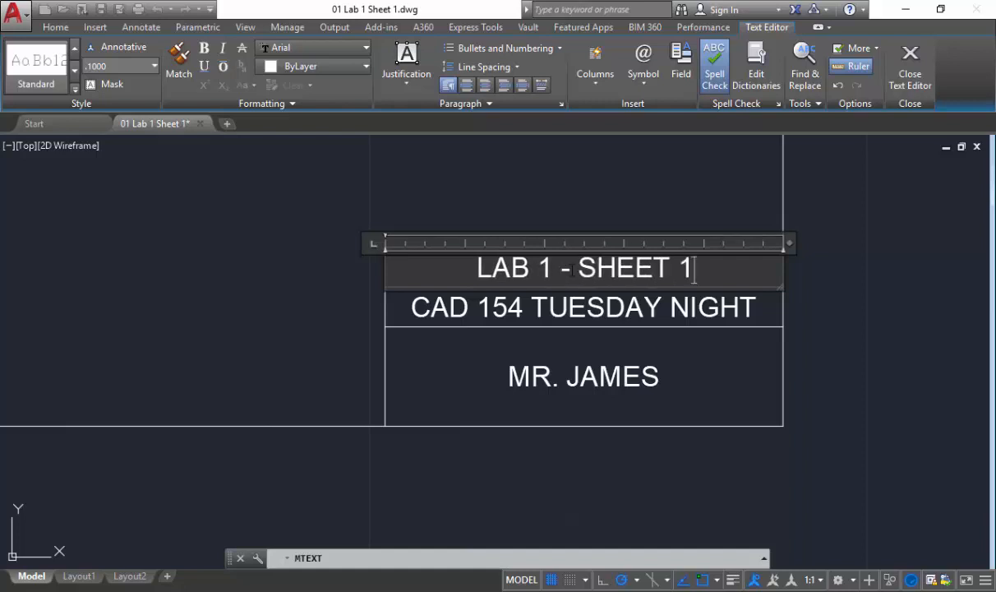
{"action": "left_click", "coordinate": [433, 188]}
- Move the inner and outer outlines of the offset profile by their lower-left outer corner to roughly the middle of the new border
{"action": "scroll", "coordinate": [424, 189], "scroll_direction": "down", "scroll_amount": 5}
{"action": "mouse_move", "coordinate": [425, 189]}
{"action": "middle_mouse_down"}
{"action": "mouse_move", "coordinate": [562, 328]}
{"action": "mouse_move", "coordinate": [564, 440]}
{"action": "middle_mouse_up"}
{"action": "scroll", "coordinate": [564, 440], "scroll_direction": "down", "scroll_amount": 2}
{"action": "middle_click_drag", "start_coordinate": [521, 338], "coordinate": [542, 291]}
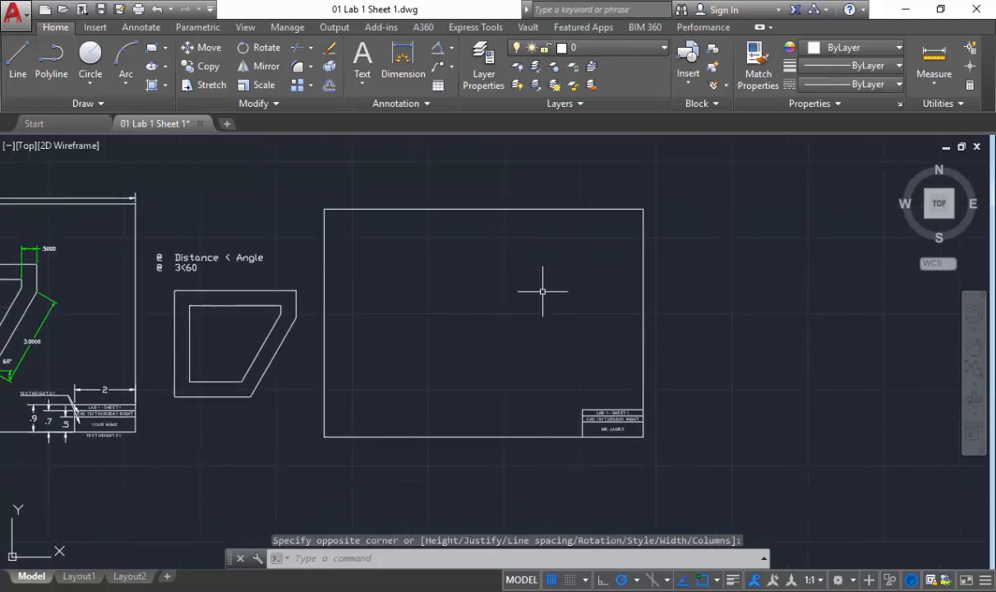
{"action": "scroll", "coordinate": [202, 344], "scroll_direction": "up", "scroll_amount": 3}
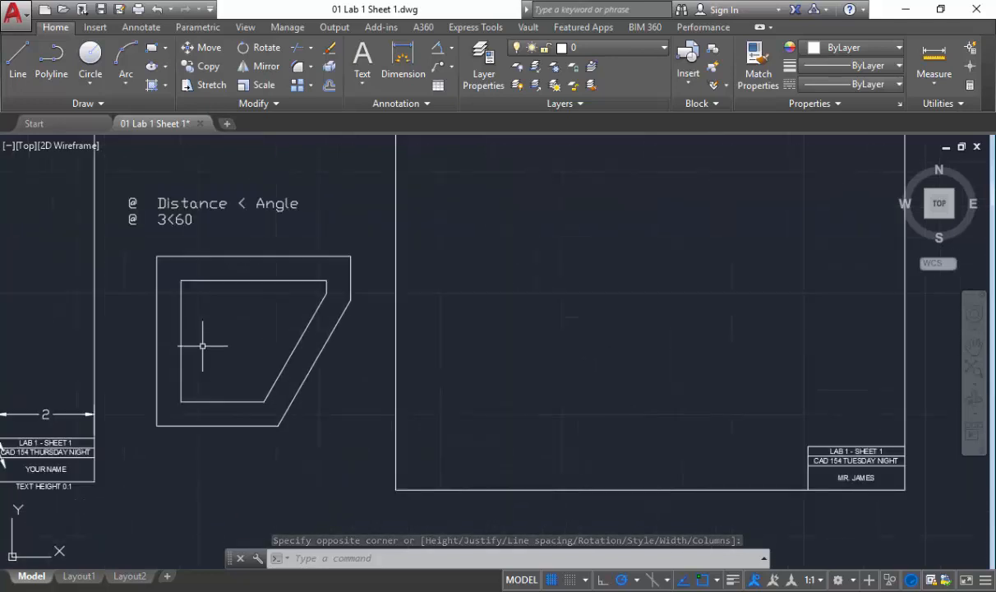
{"action": "left_click", "coordinate": [205, 47]}
{"action": "left_click", "coordinate": [132, 230]}
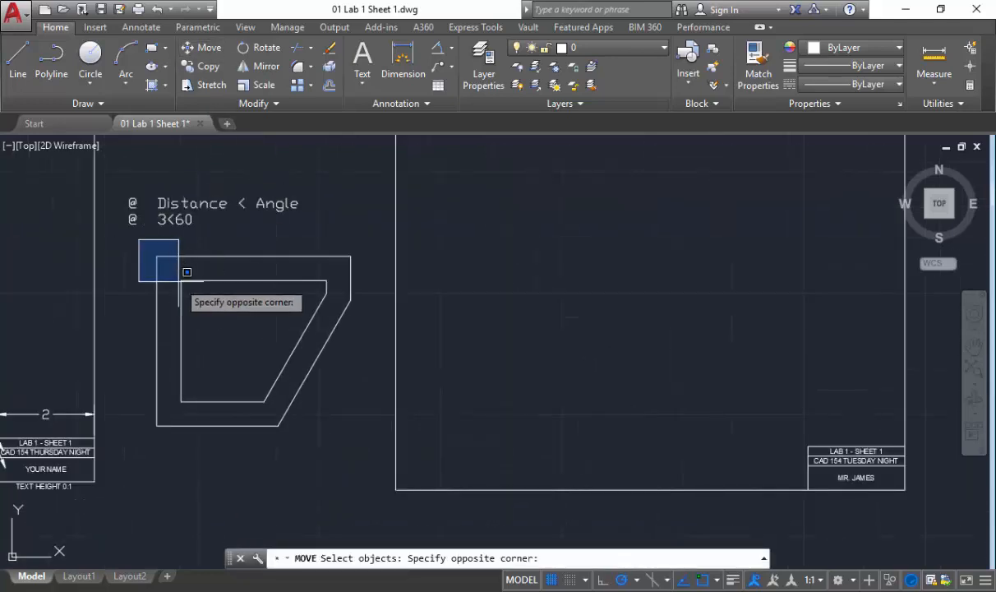
{"action": "left_click", "coordinate": [358, 449]}
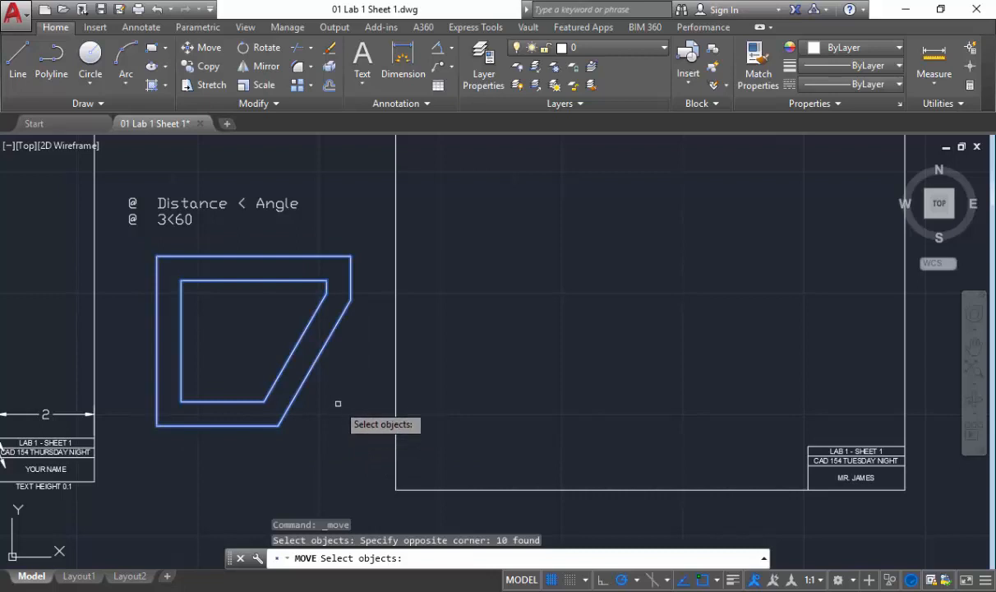
{"action": "key", "text": "Return"}
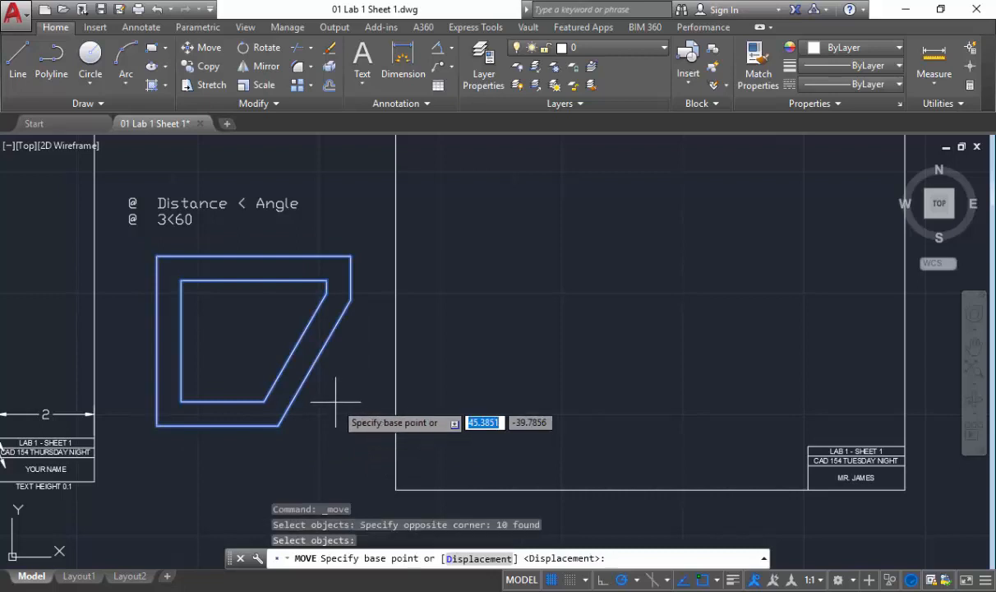
{"action": "left_click", "coordinate": [157, 425]}
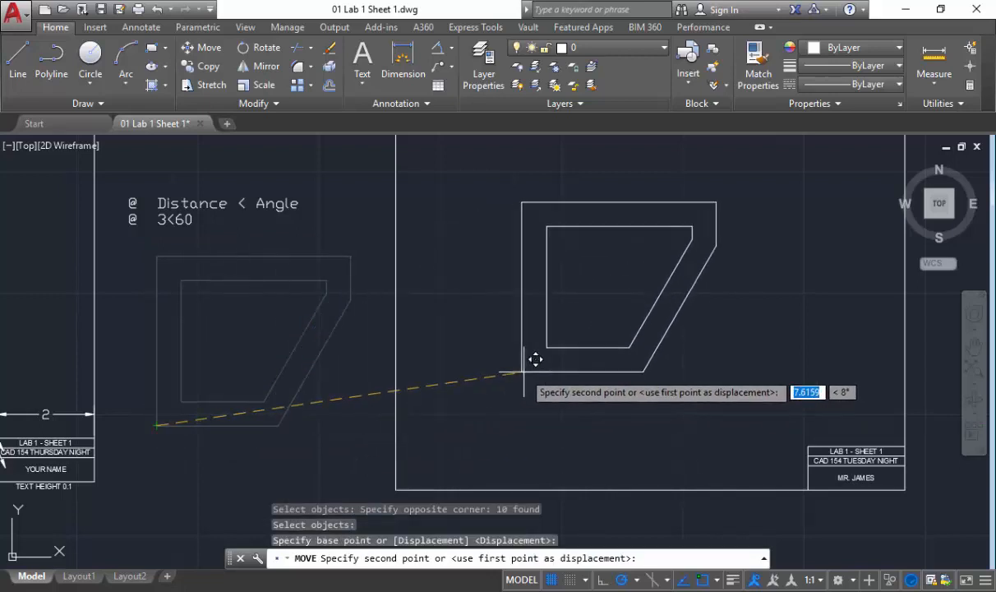
{"action": "left_click", "coordinate": [573, 364]}
{"action": "middle_click_drag", "start_coordinate": [534, 383], "coordinate": [387, 411]}
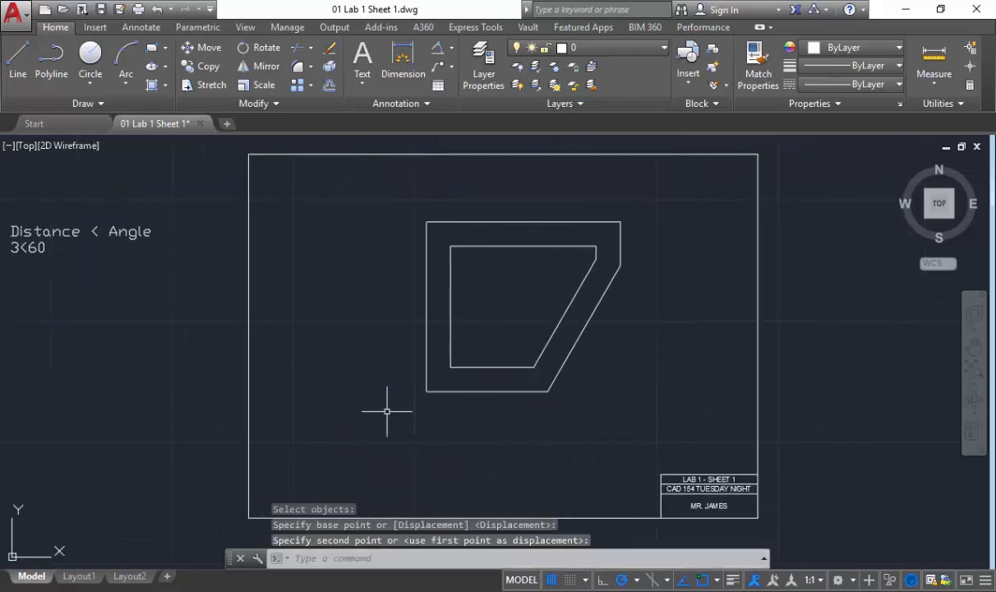